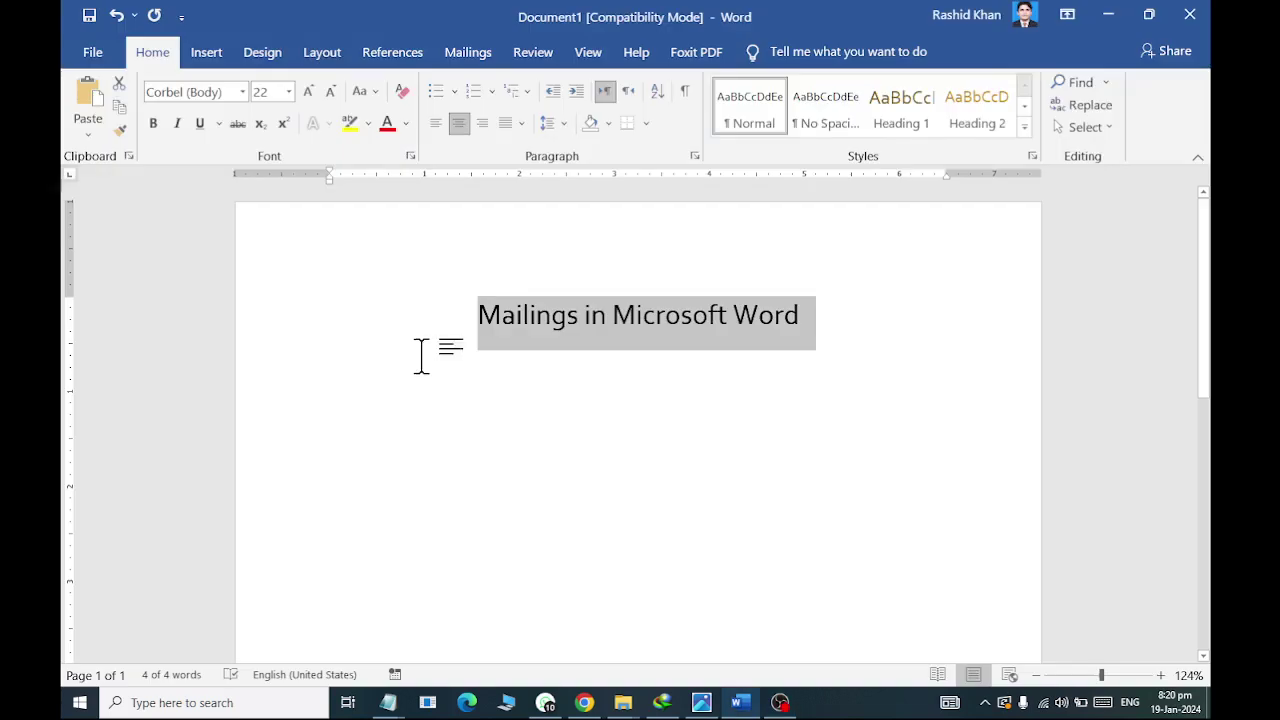
Add a blank line below the 'Mailings in Microsoft Word' title.
{"action": "left_click", "coordinate": [478, 315]}
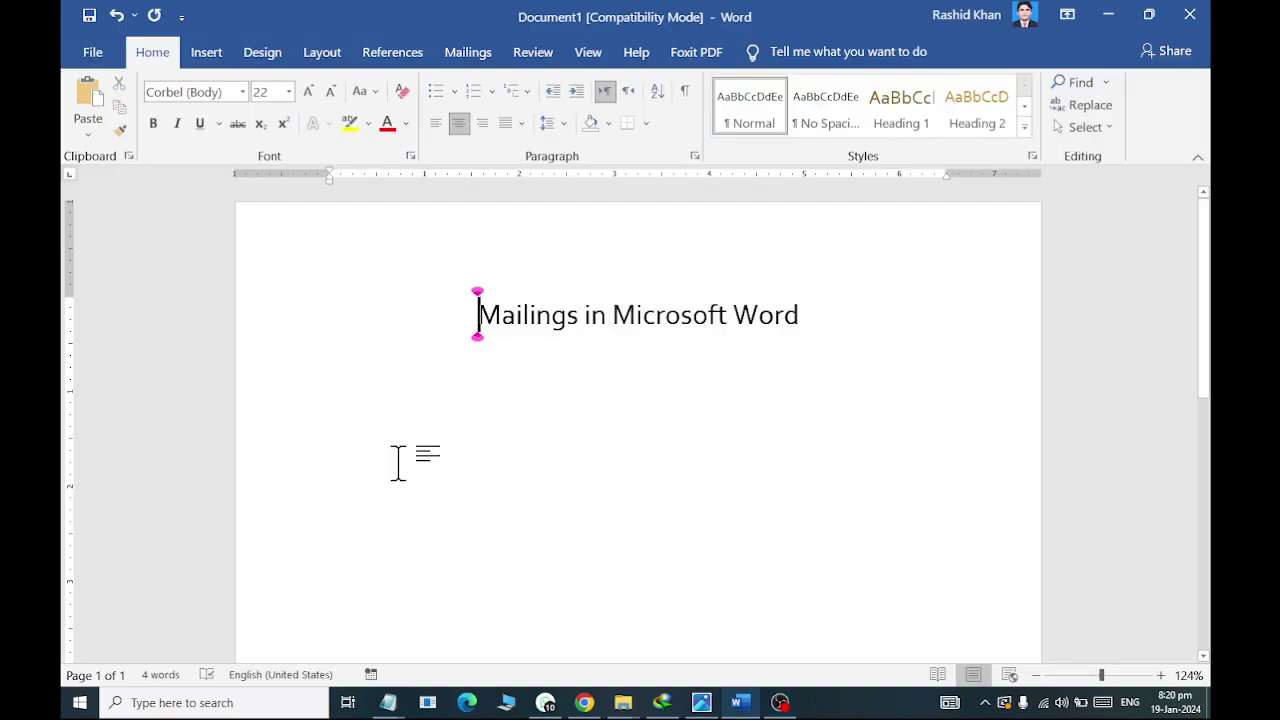
{"action": "left_click", "coordinate": [398, 462]}
{"action": "key", "text": "End"}
{"action": "key", "text": "Return"}
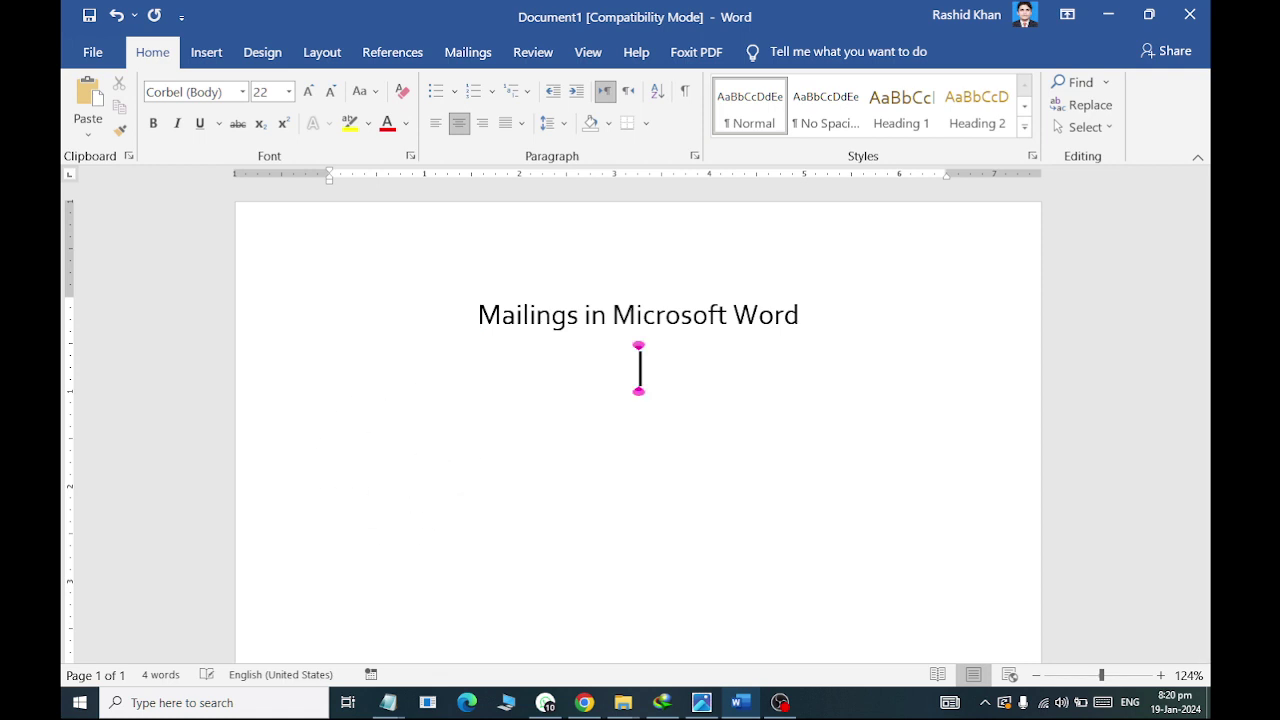
Draw a rectangle below the title, undo it, and bring up the Insert Table grid.
{"action": "left_click", "coordinate": [207, 54]}
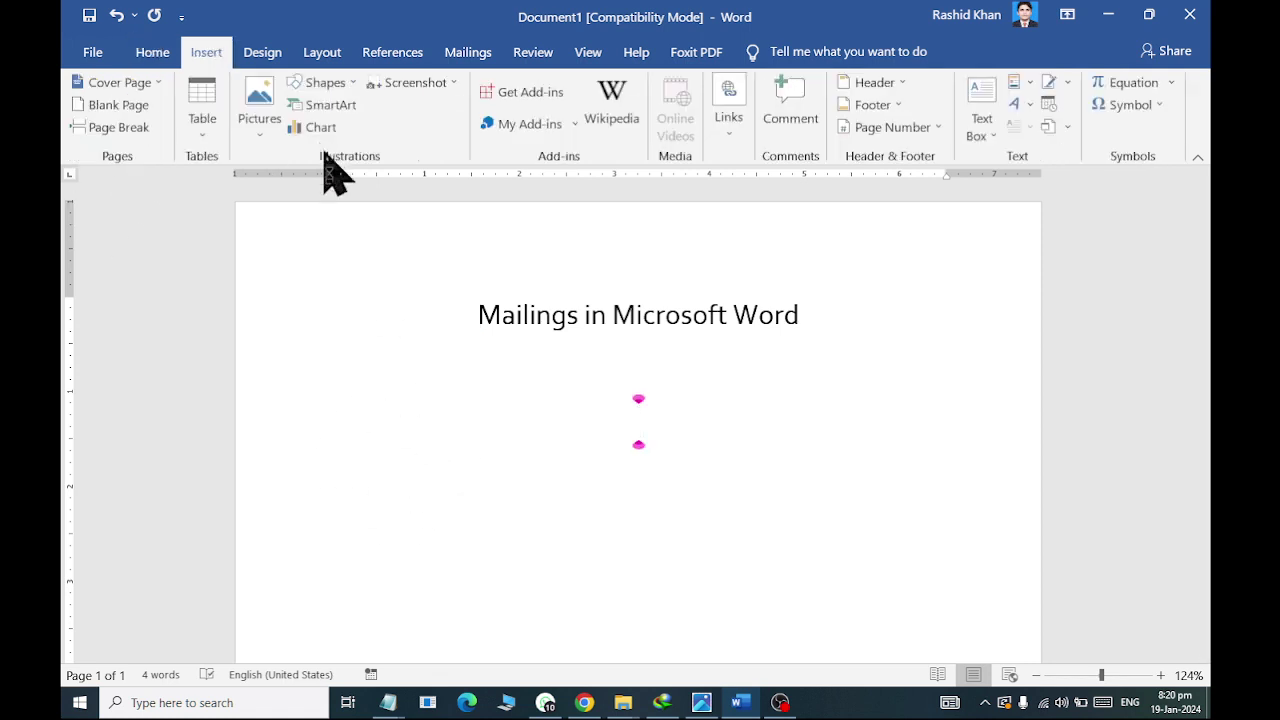
{"action": "left_click", "coordinate": [340, 84]}
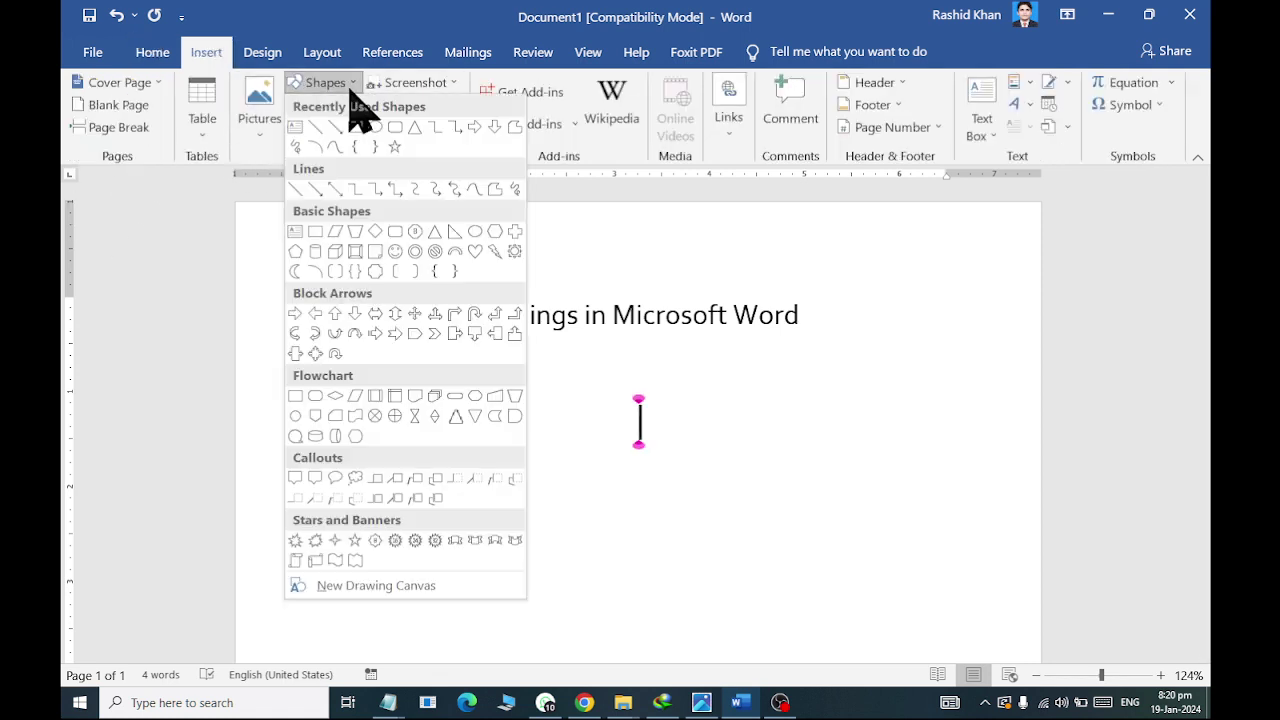
{"action": "left_click", "coordinate": [356, 128]}
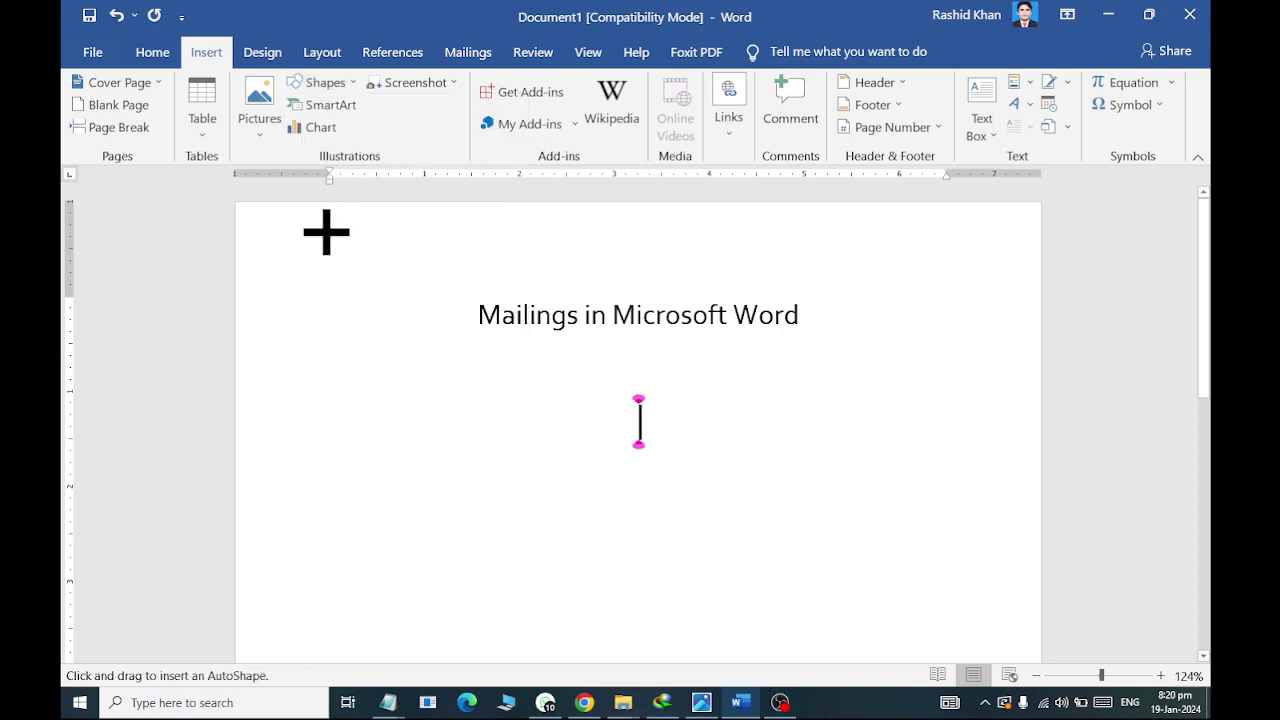
{"action": "left_click_drag", "start_coordinate": [353, 383], "coordinate": [804, 603]}
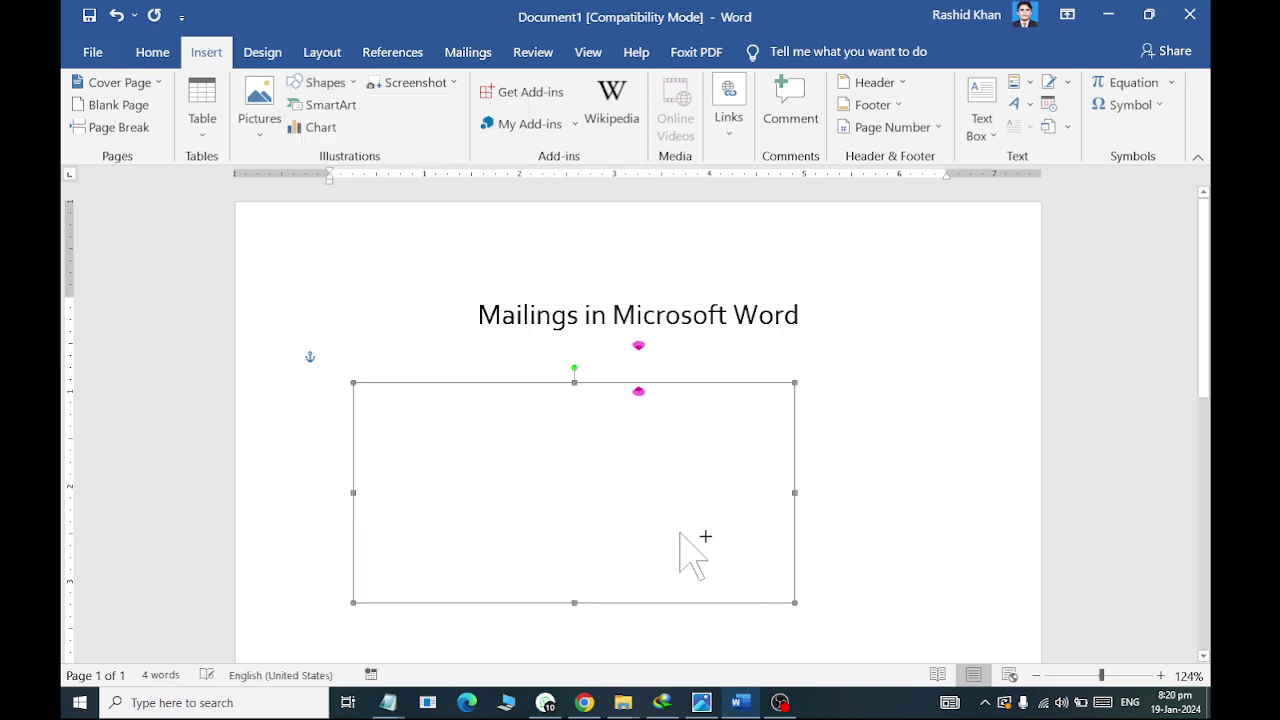
{"action": "key", "text": "ctrl+z"}
{"action": "left_click", "coordinate": [205, 54]}
{"action": "left_click", "coordinate": [202, 112]}
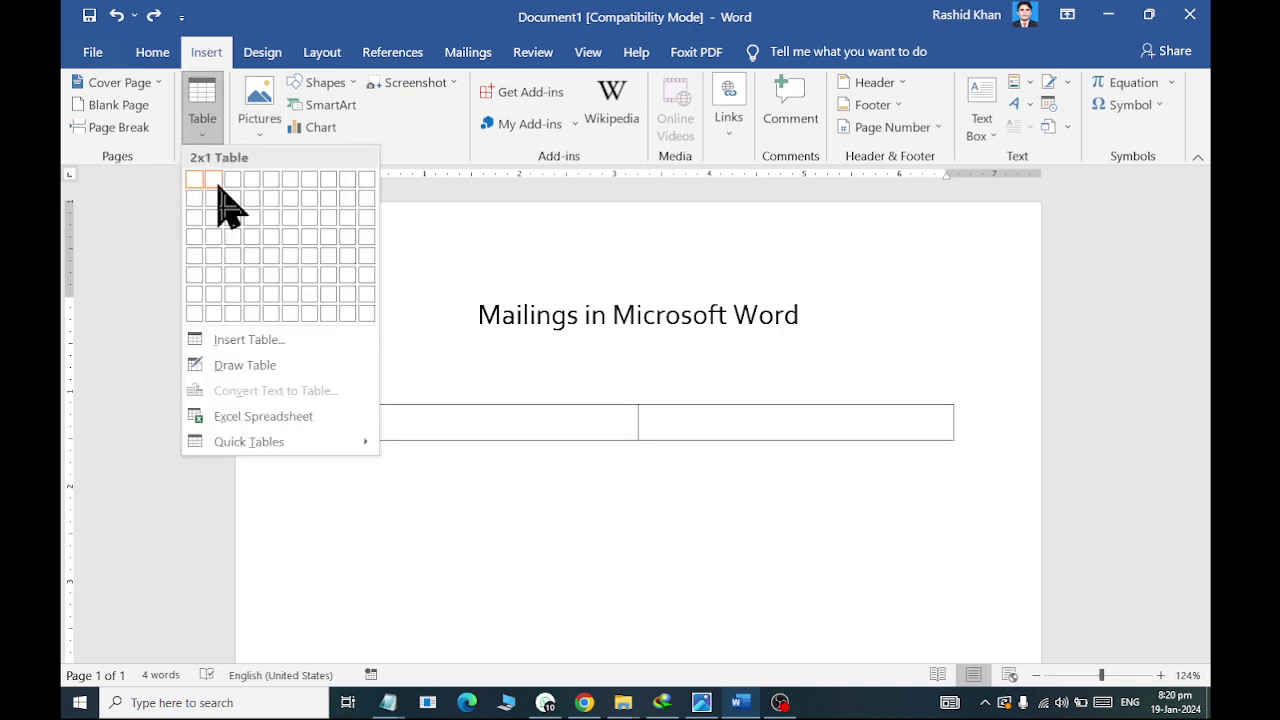
Insert a 2x4 table, merge its top row, and enter 'RASHID College of Science and Technology' there.
{"action": "left_click", "coordinate": [216, 237]}
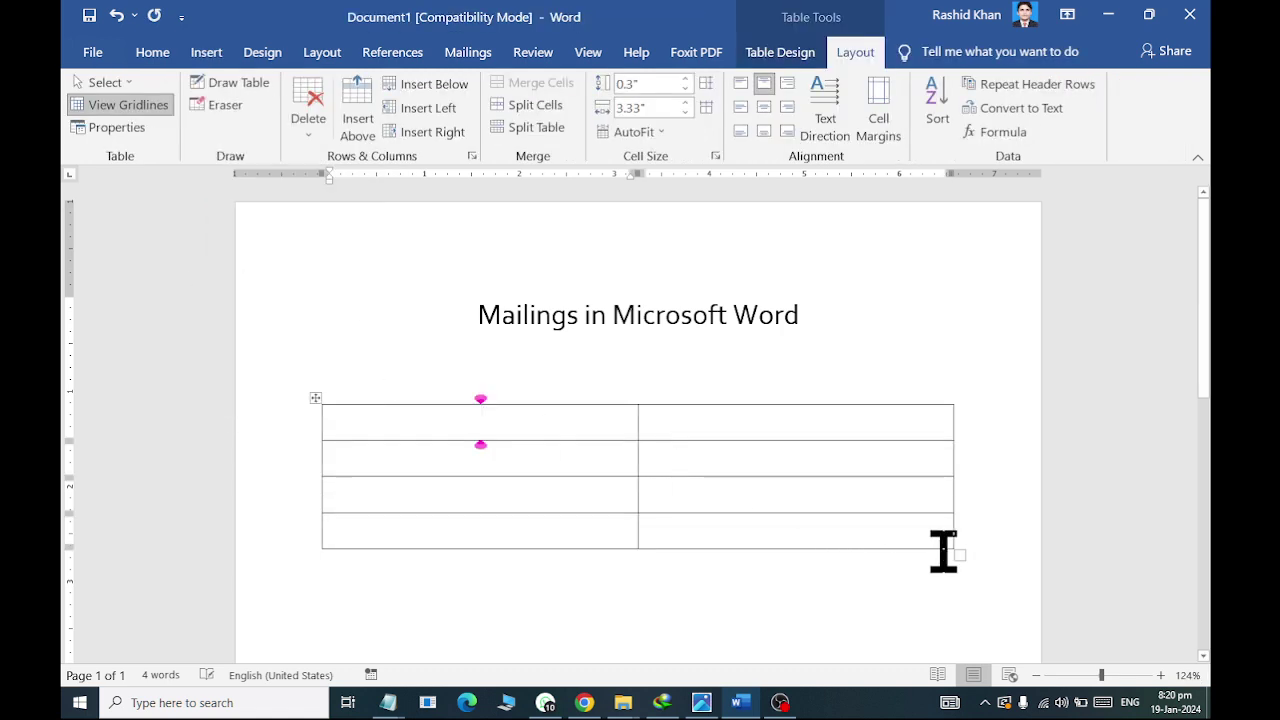
{"action": "left_click_drag", "start_coordinate": [541, 421], "coordinate": [728, 414]}
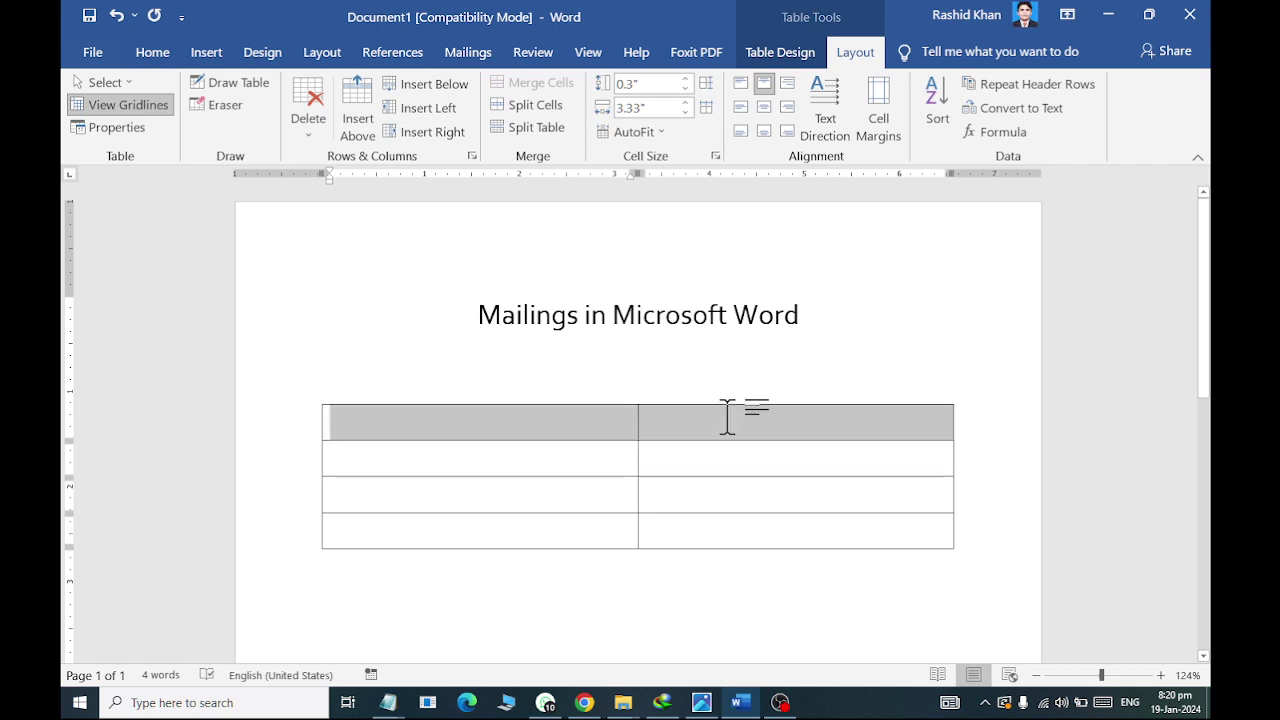
{"action": "left_click", "coordinate": [530, 83]}
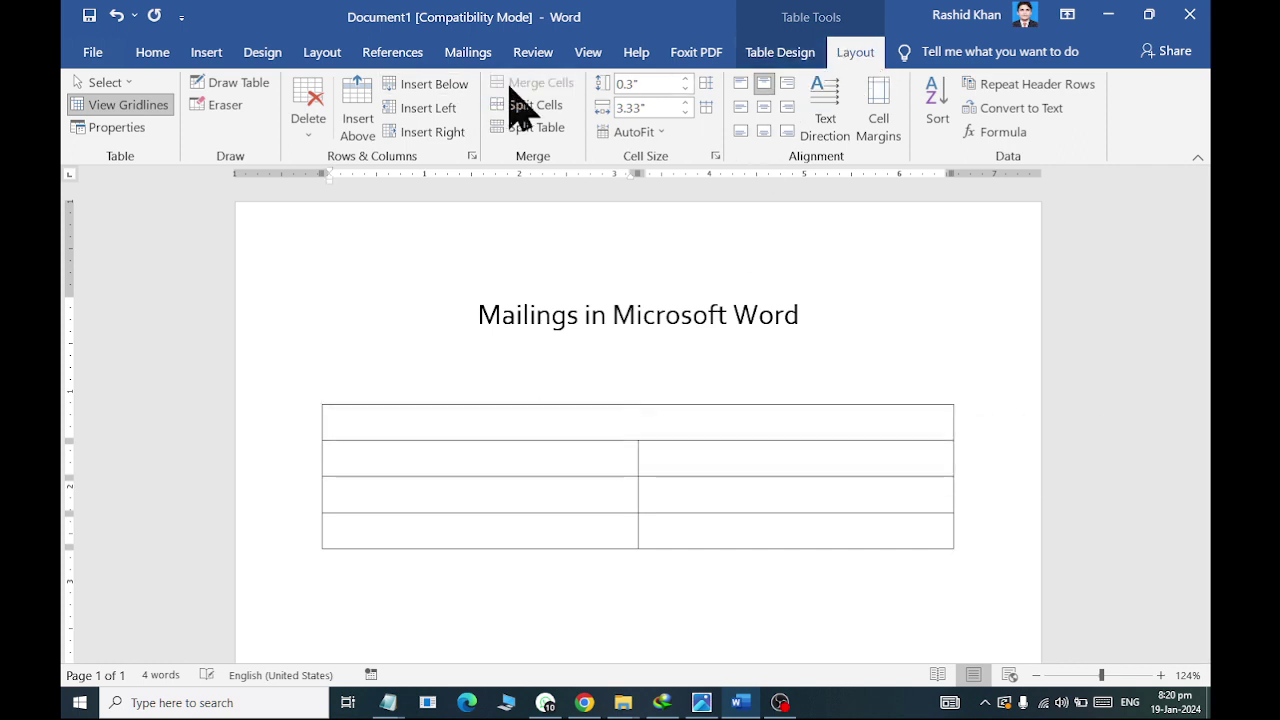
{"action": "left_click", "coordinate": [651, 433]}
{"action": "type", "text": "RAS"}
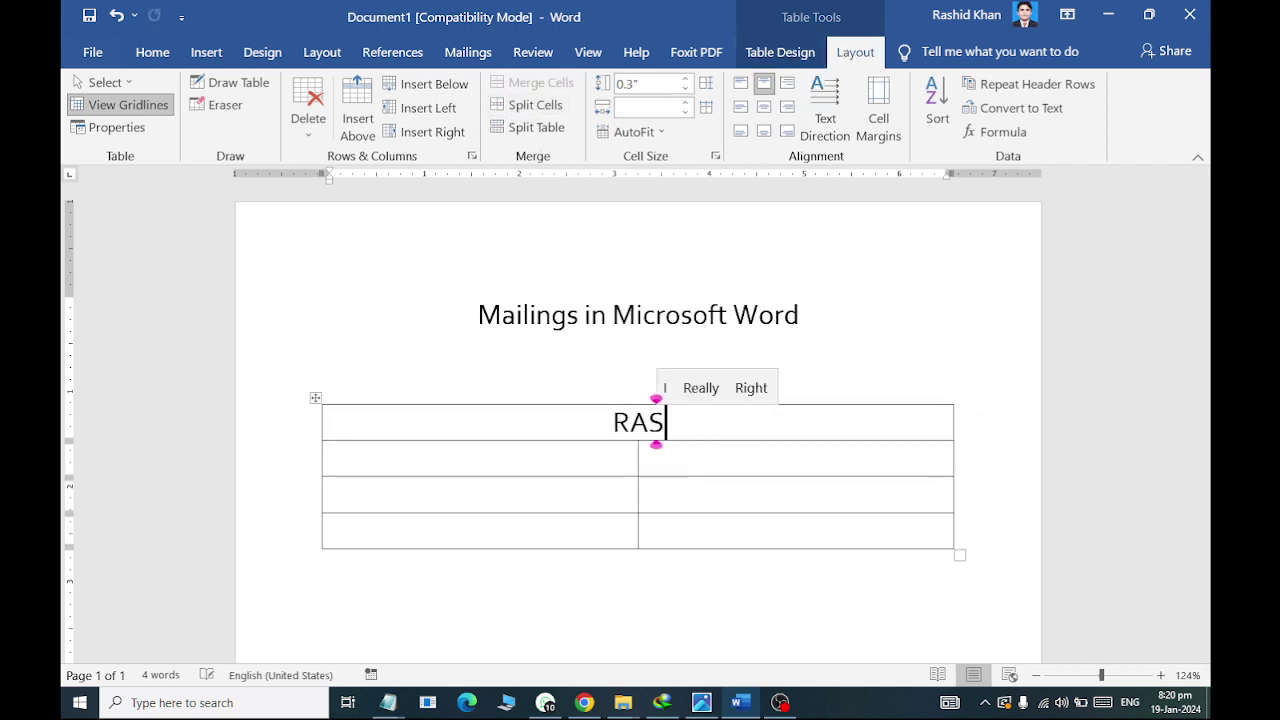
{"action": "type", "text": "HID College"}
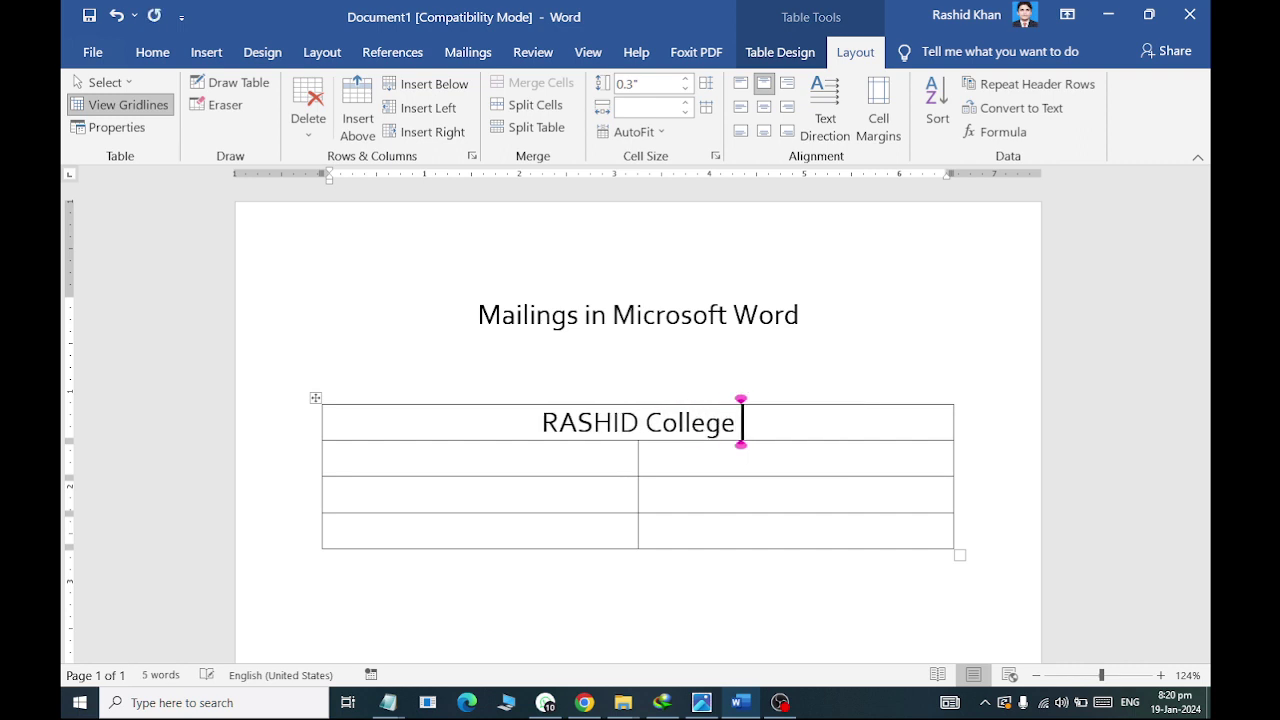
{"action": "type", "text": " of Science and"}
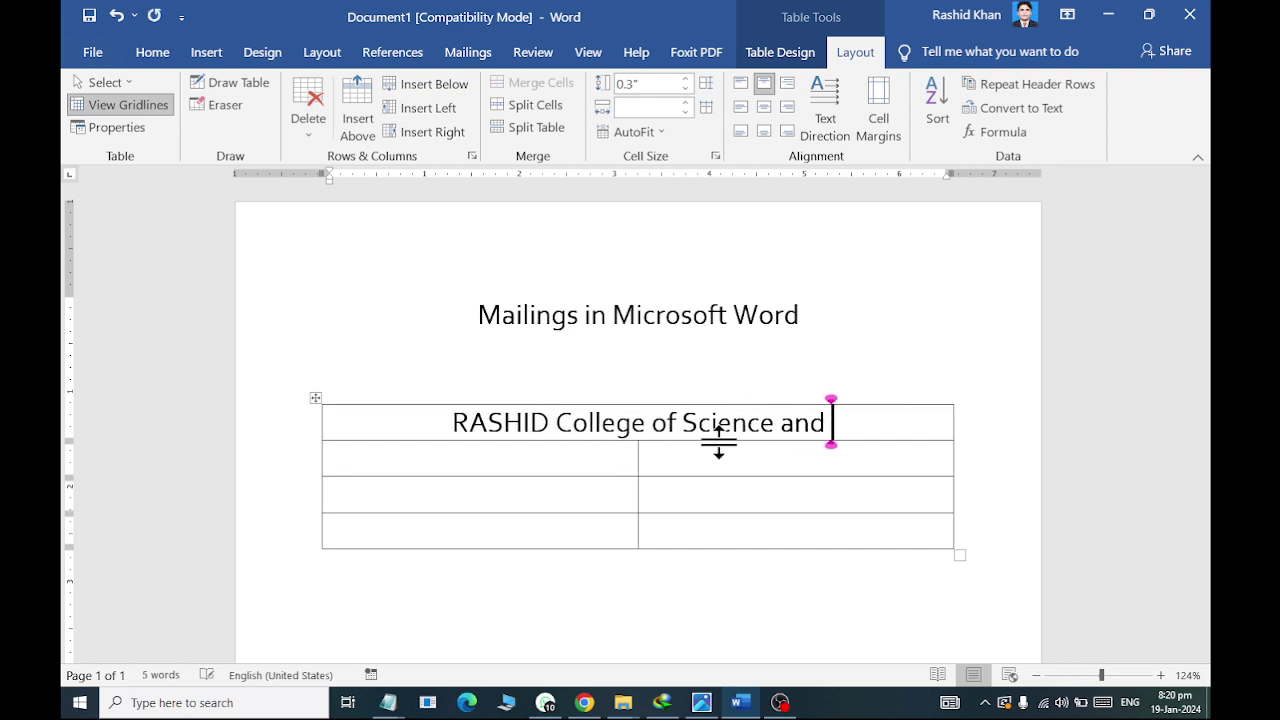
{"action": "type", "text": " Technol"}
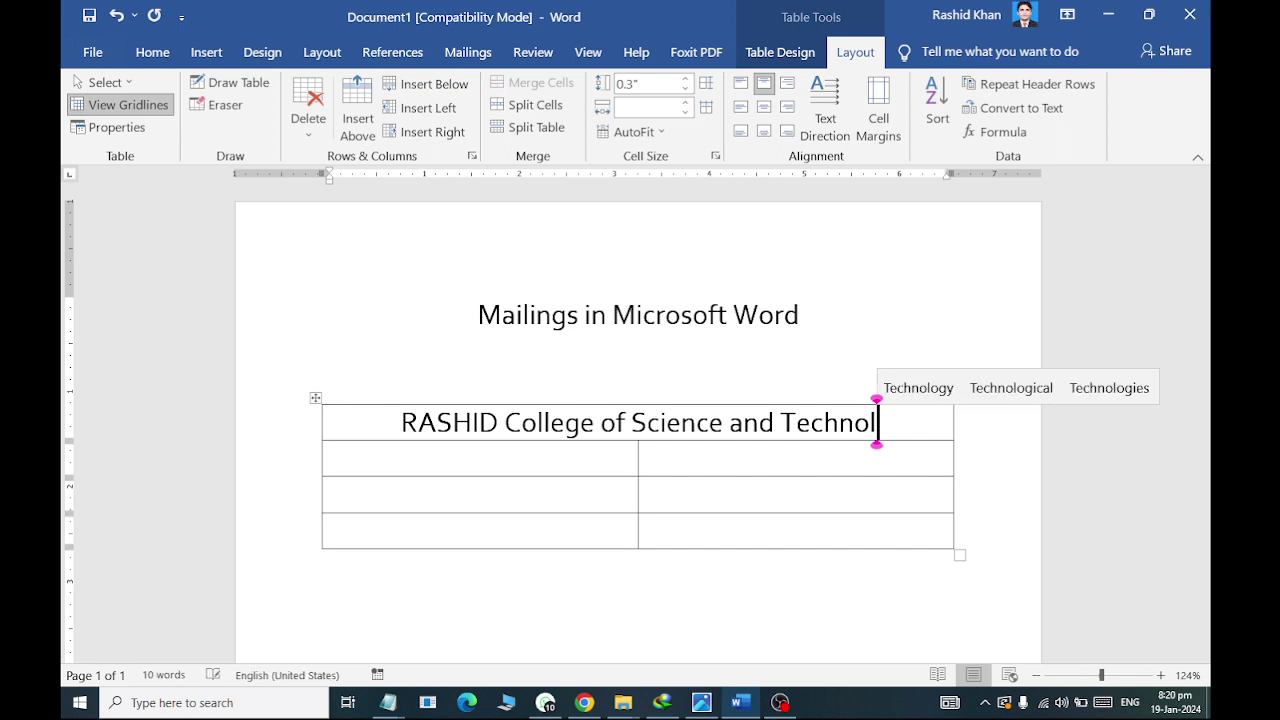
{"action": "type", "text": "ogy"}
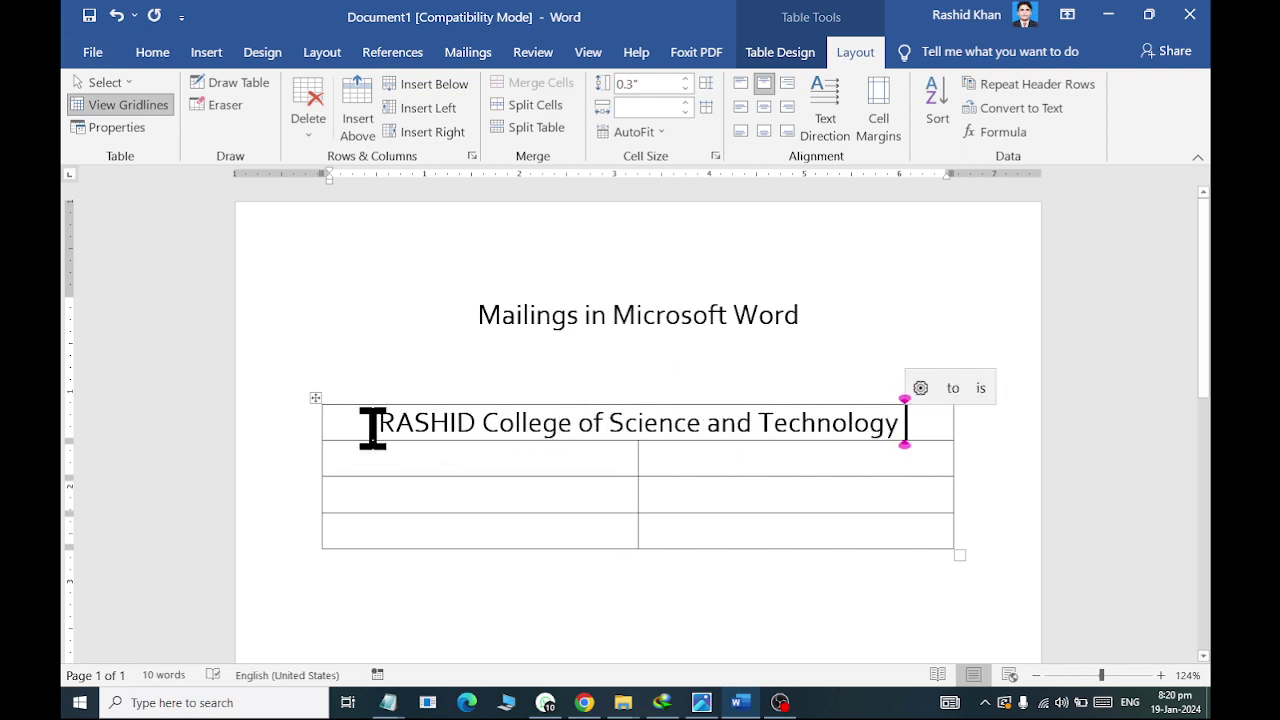
{"action": "left_click_drag", "start_coordinate": [372, 428], "coordinate": [906, 426]}
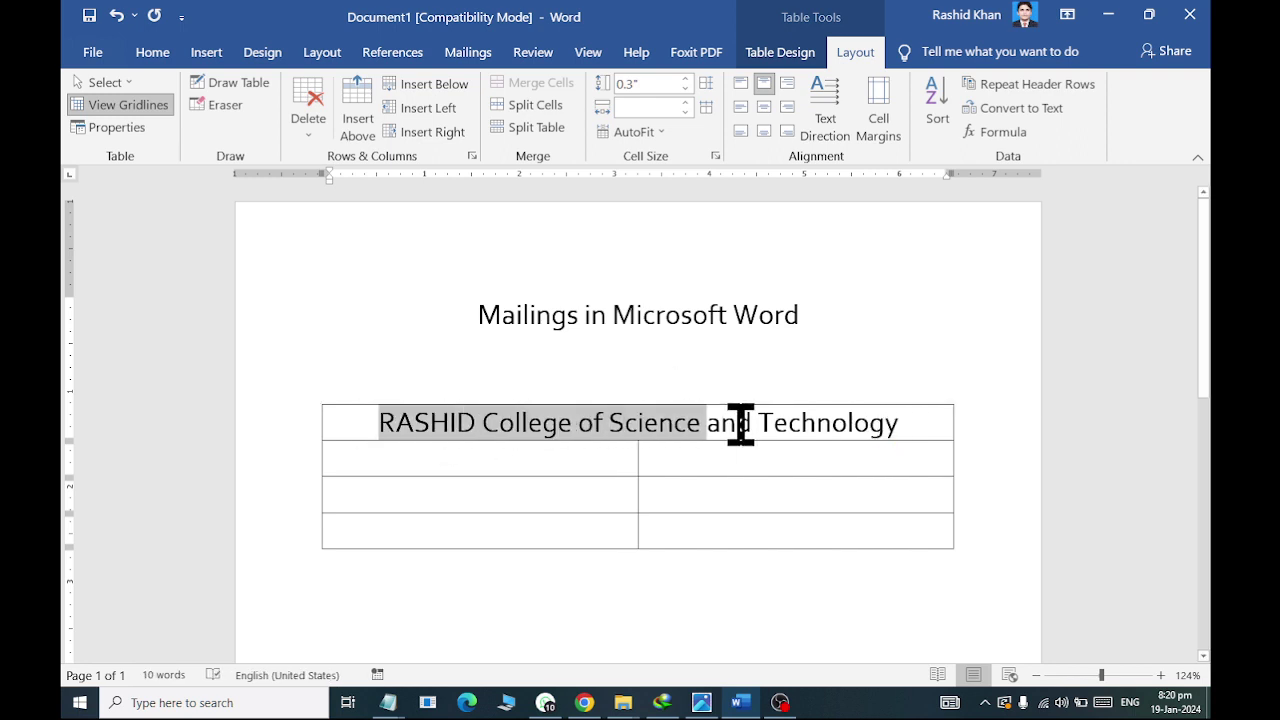
Format the college name with the Title style, centred, at 22 pt.
{"action": "left_click", "coordinate": [152, 50]}
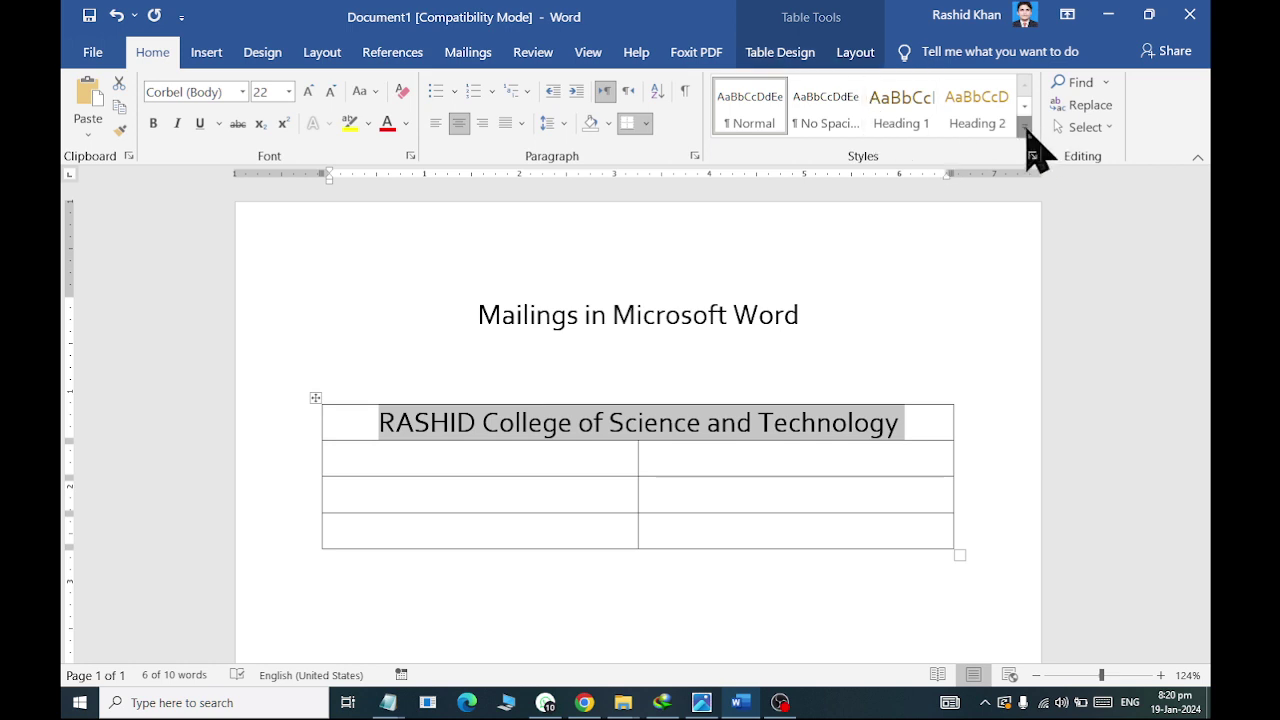
{"action": "left_click", "coordinate": [1025, 128]}
{"action": "left_click", "coordinate": [893, 162]}
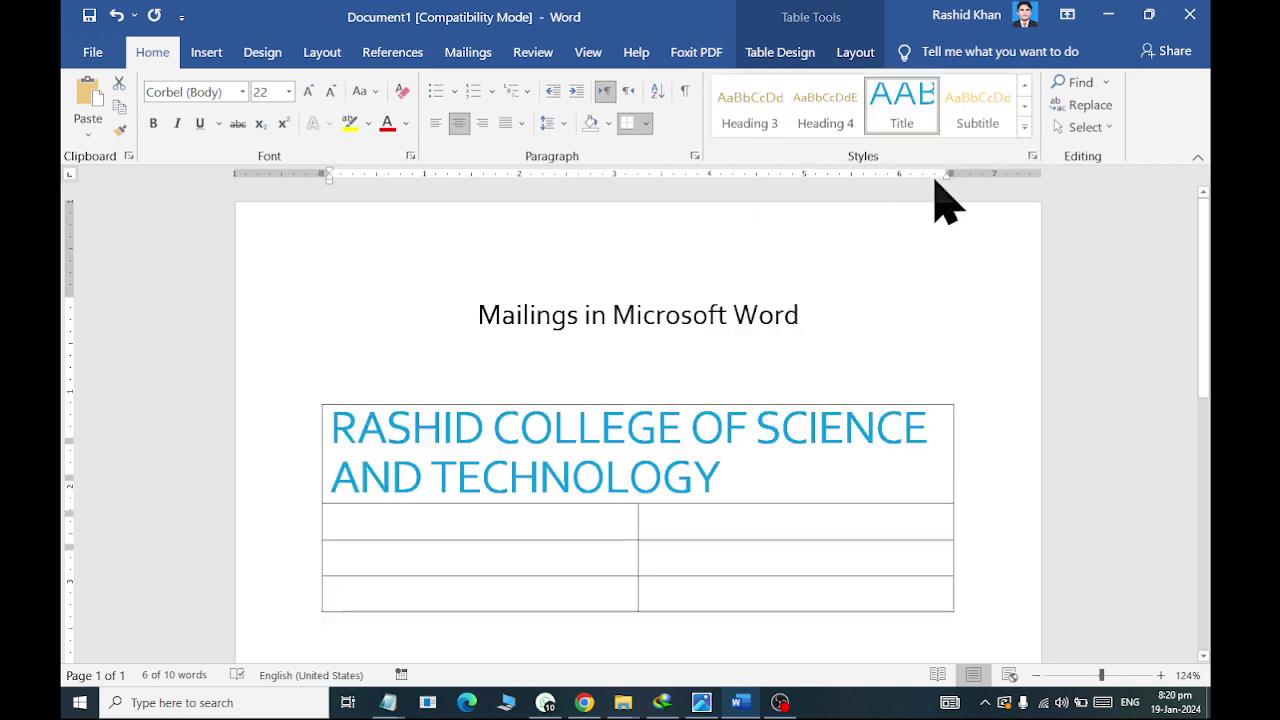
{"action": "left_click", "coordinate": [459, 123]}
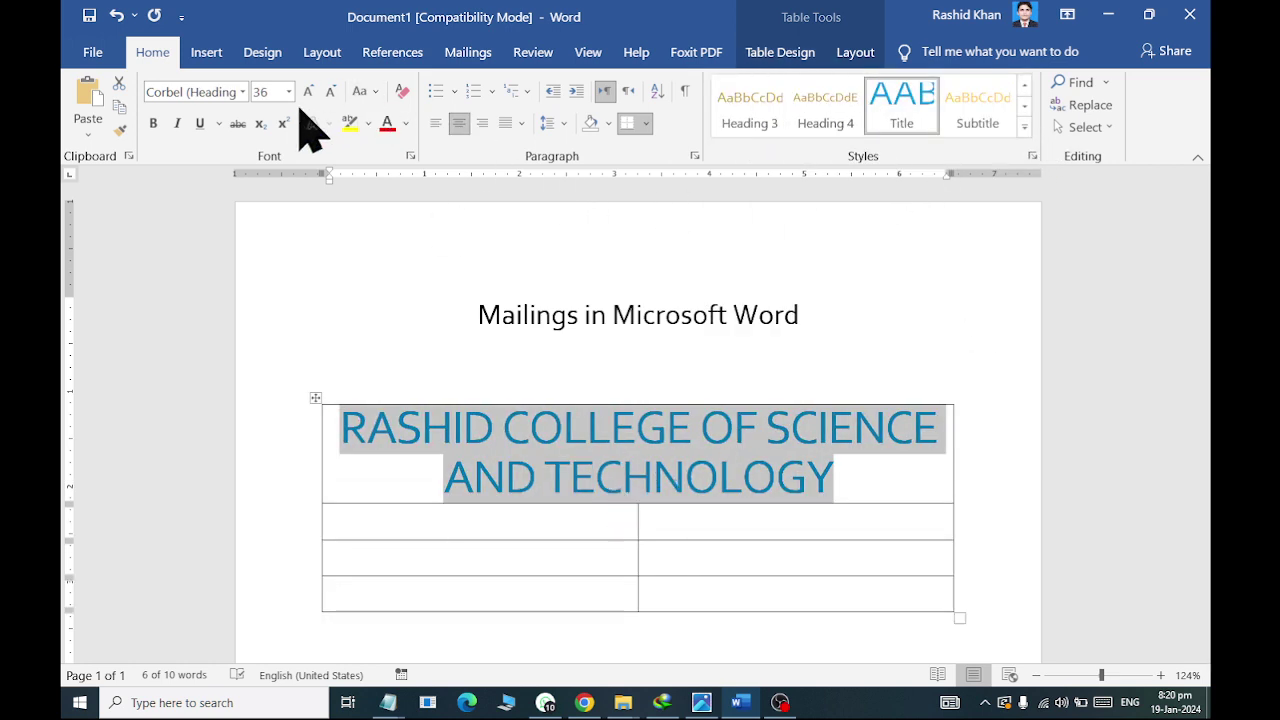
{"action": "left_click", "coordinate": [331, 92]}
{"action": "left_click", "coordinate": [331, 92]}
{"action": "left_click", "coordinate": [331, 92]}
{"action": "left_click", "coordinate": [331, 92]}
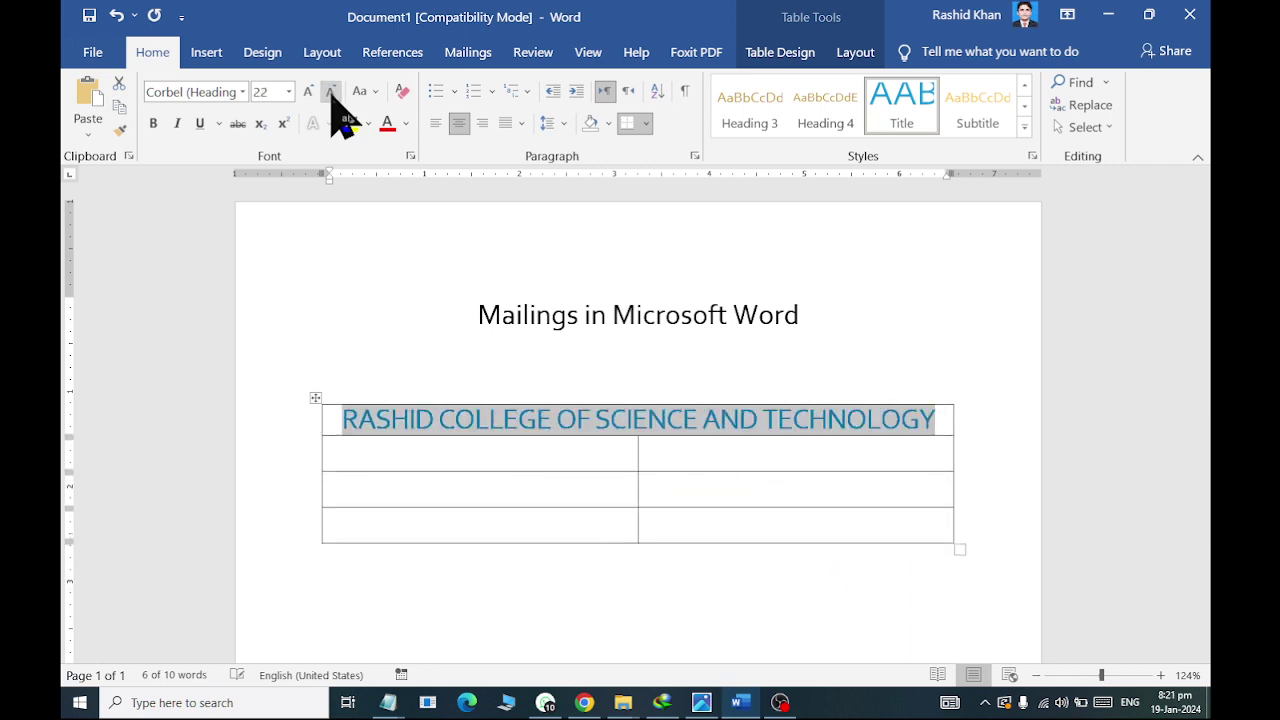
{"action": "left_click", "coordinate": [940, 530]}
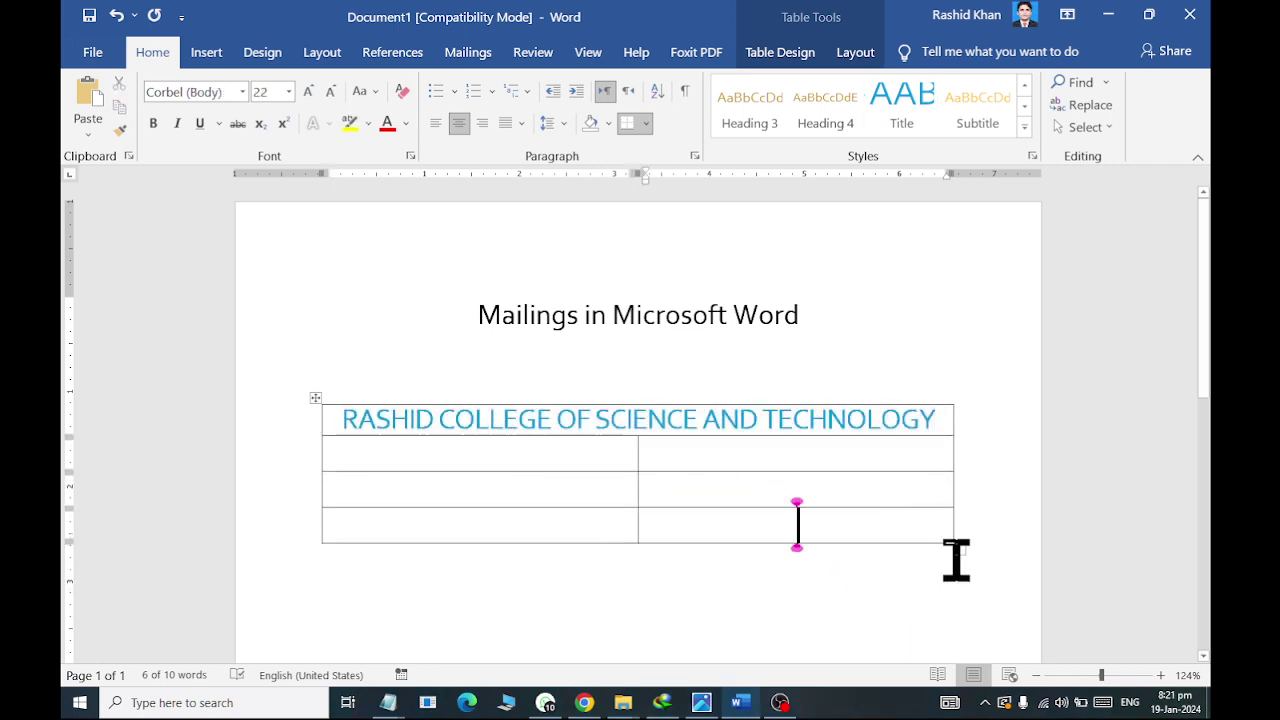
Resize the table narrower and slim down its left column.
{"action": "mouse_move", "coordinate": [960, 549]}
{"action": "left_mouse_down"}
{"action": "mouse_move", "coordinate": [696, 621]}
{"action": "mouse_move", "coordinate": [671, 586]}
{"action": "left_mouse_up"}
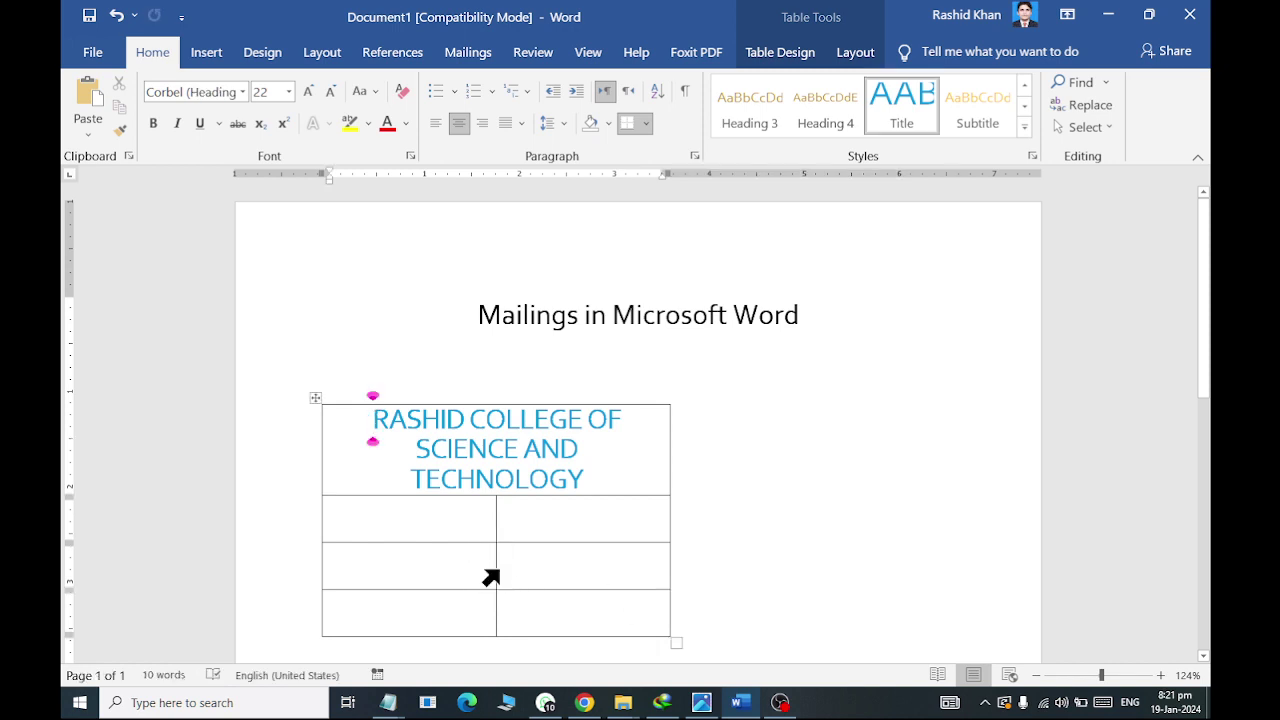
{"action": "mouse_move", "coordinate": [495, 569]}
{"action": "left_mouse_down"}
{"action": "mouse_move", "coordinate": [414, 566]}
{"action": "mouse_move", "coordinate": [442, 569]}
{"action": "left_mouse_up"}
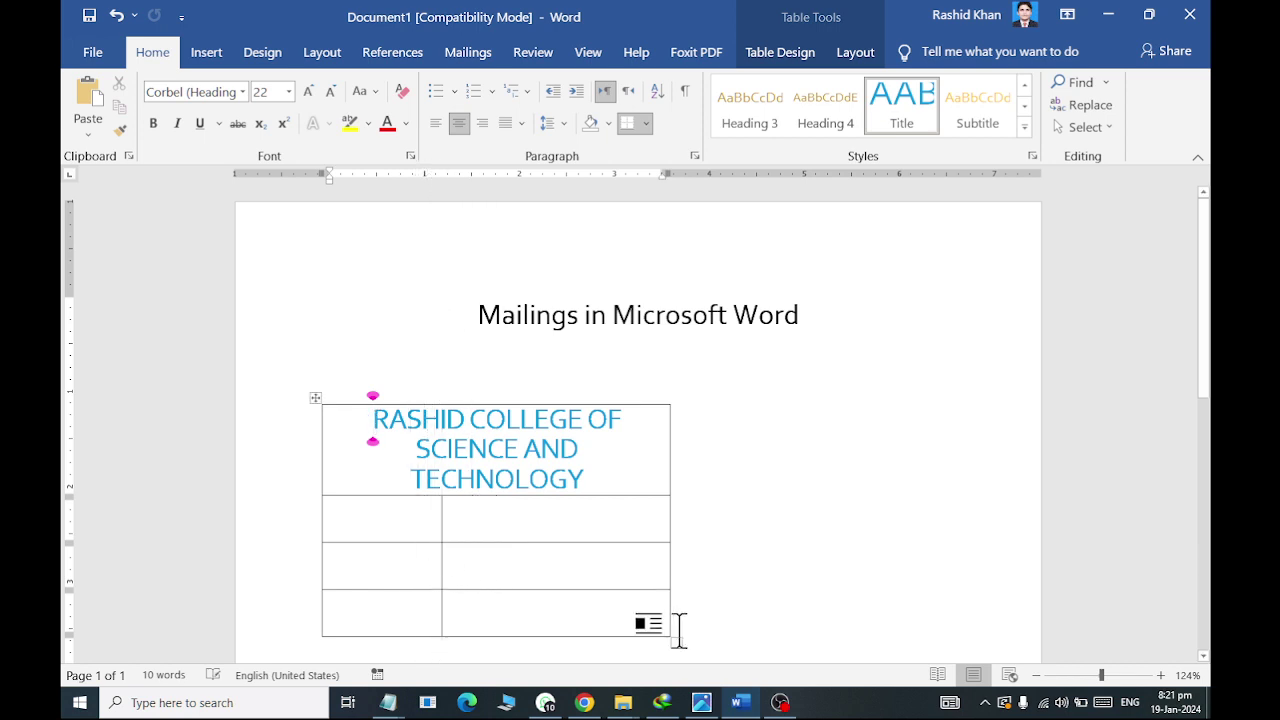
{"action": "left_click_drag", "start_coordinate": [680, 641], "coordinate": [726, 617]}
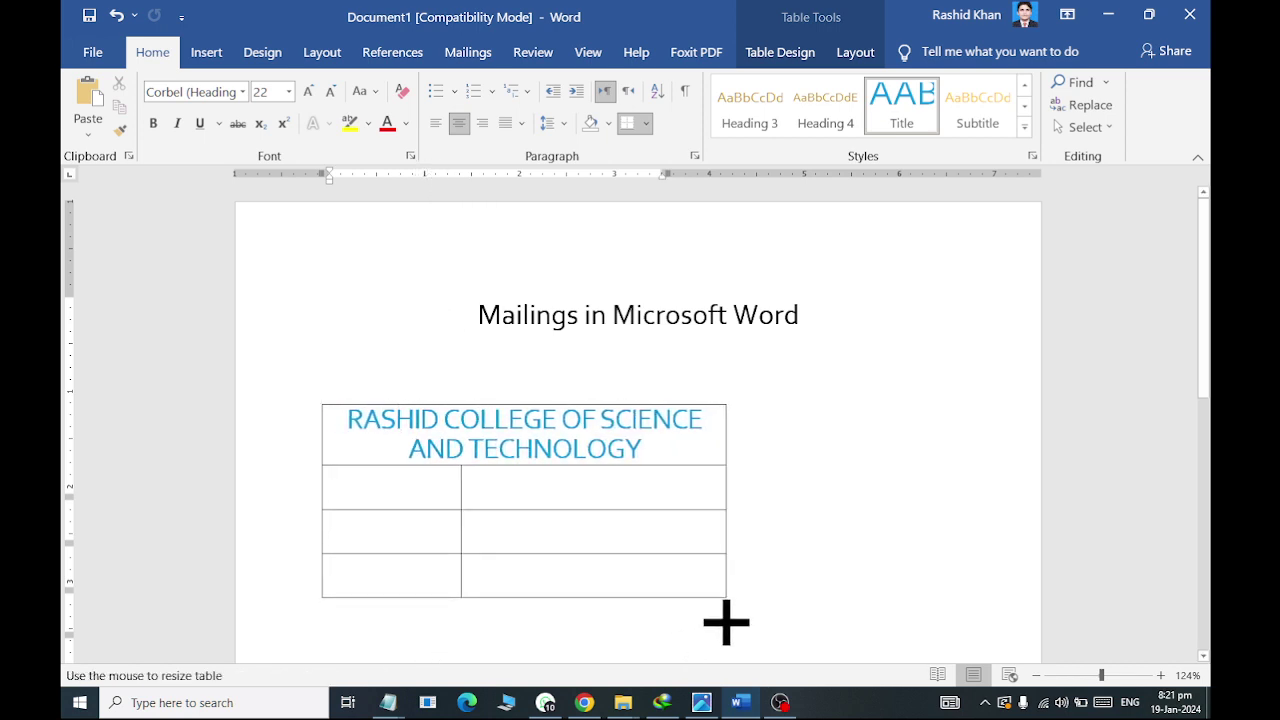
{"action": "left_click", "coordinate": [455, 505]}
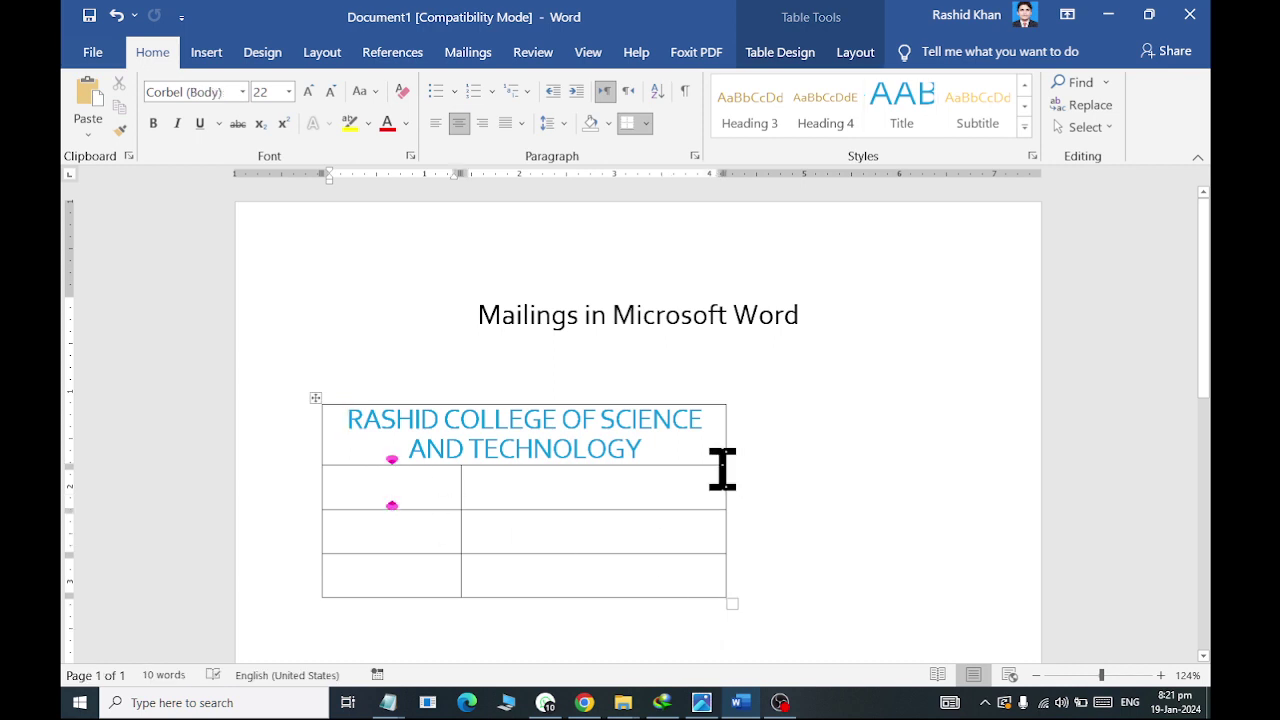
Add the Roll No and Full Name labels, shrunk to 12 pt and centred in their cells.
{"action": "type", "text": "rol"}
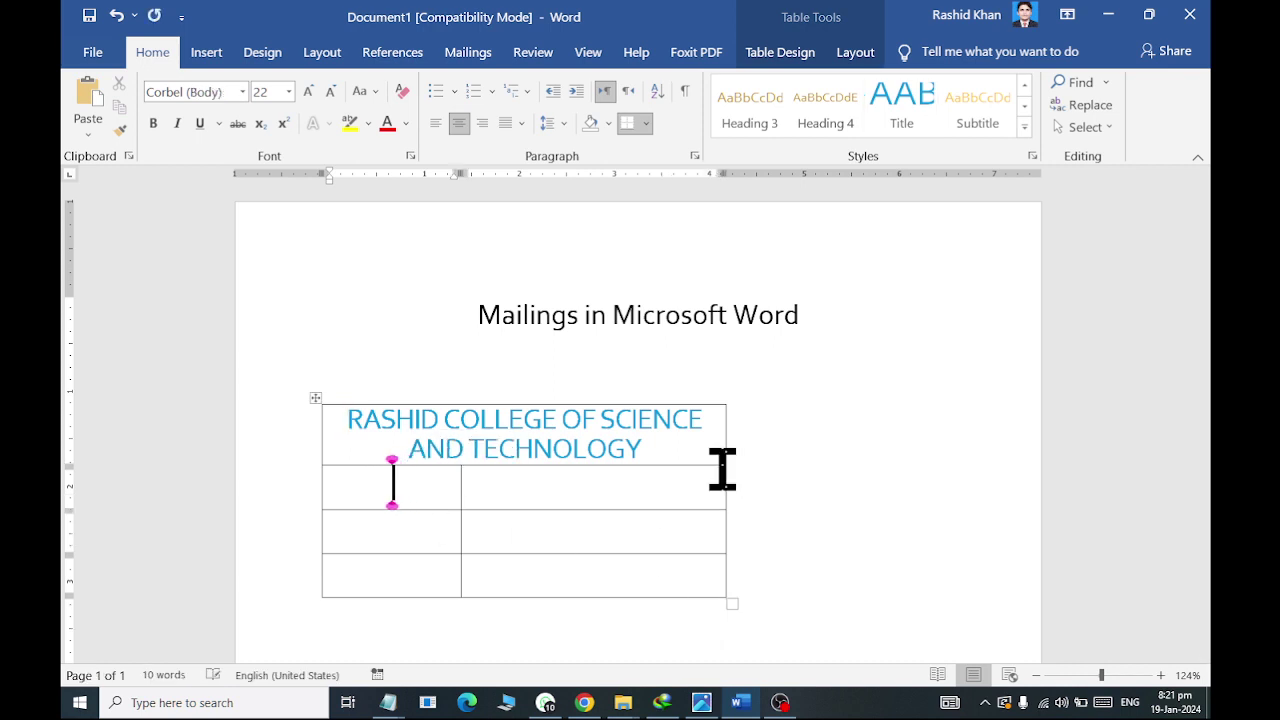
{"action": "type", "text": "Roll No"}
{"action": "key", "text": "Down"}
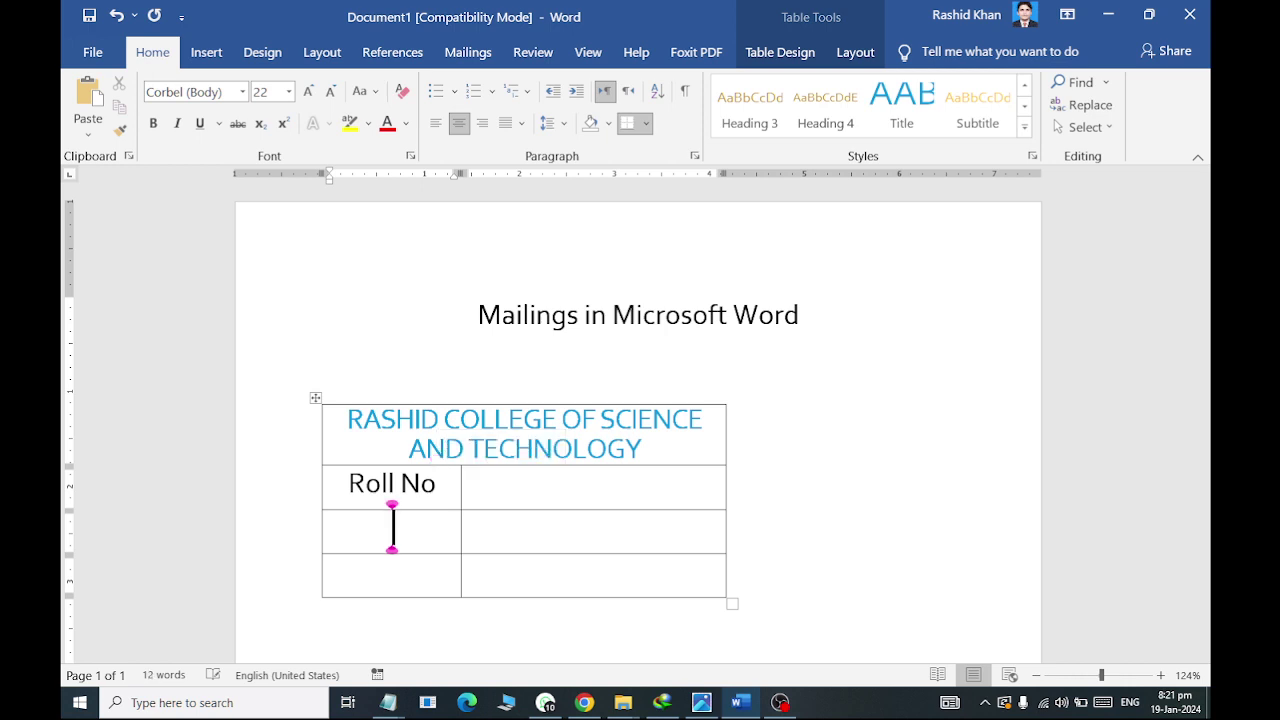
{"action": "type", "text": "Full Name"}
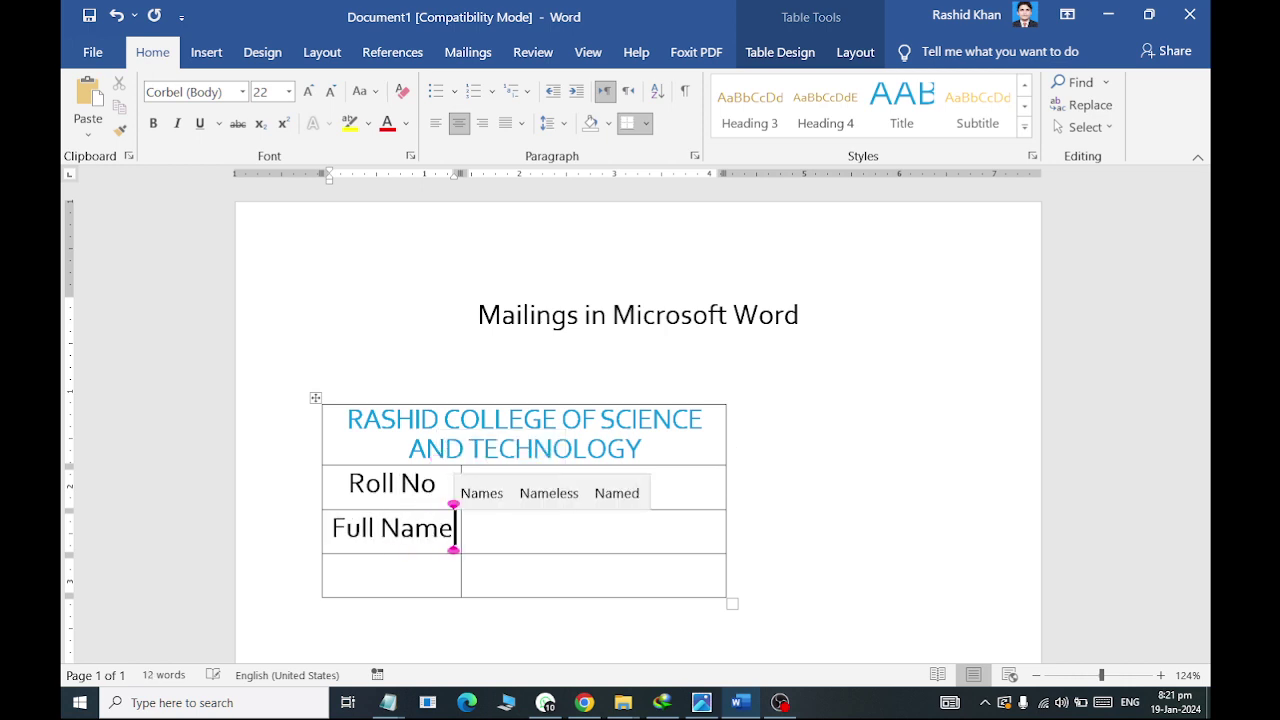
{"action": "left_click_drag", "start_coordinate": [423, 483], "coordinate": [560, 572]}
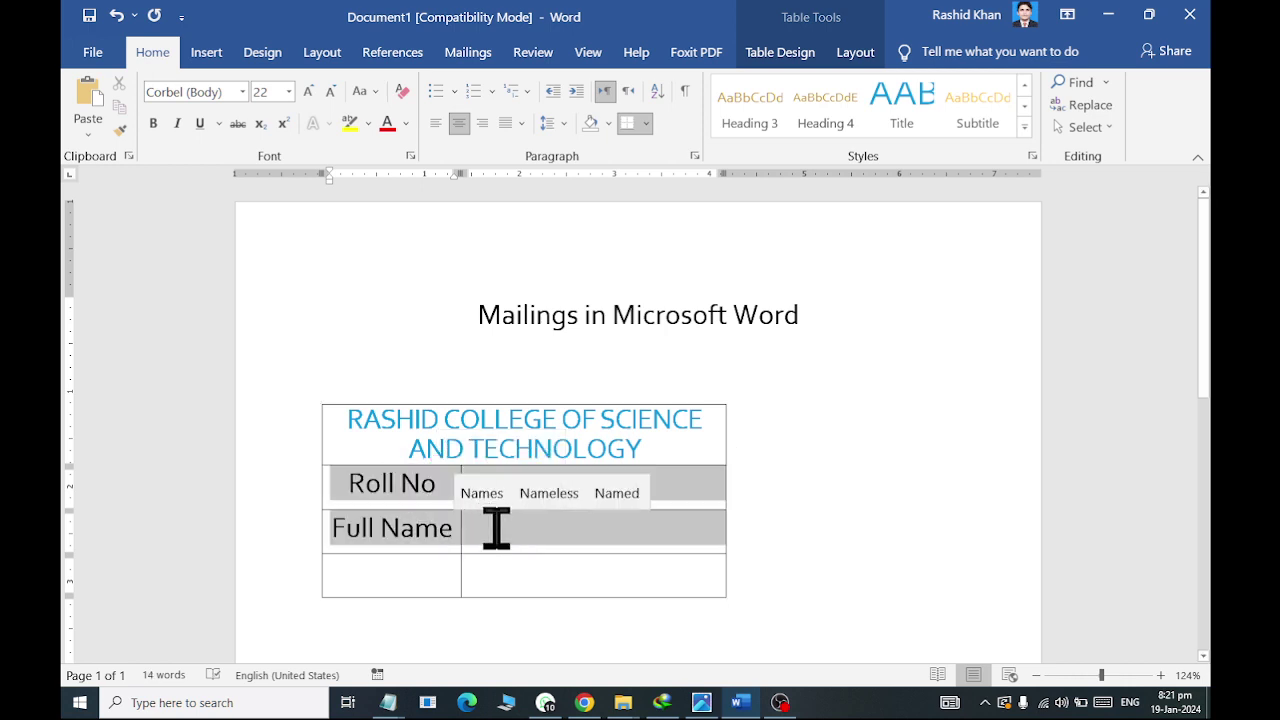
{"action": "left_click", "coordinate": [330, 91]}
{"action": "left_click", "coordinate": [330, 91]}
{"action": "left_click", "coordinate": [330, 91]}
{"action": "left_click", "coordinate": [330, 91]}
{"action": "left_click", "coordinate": [330, 91]}
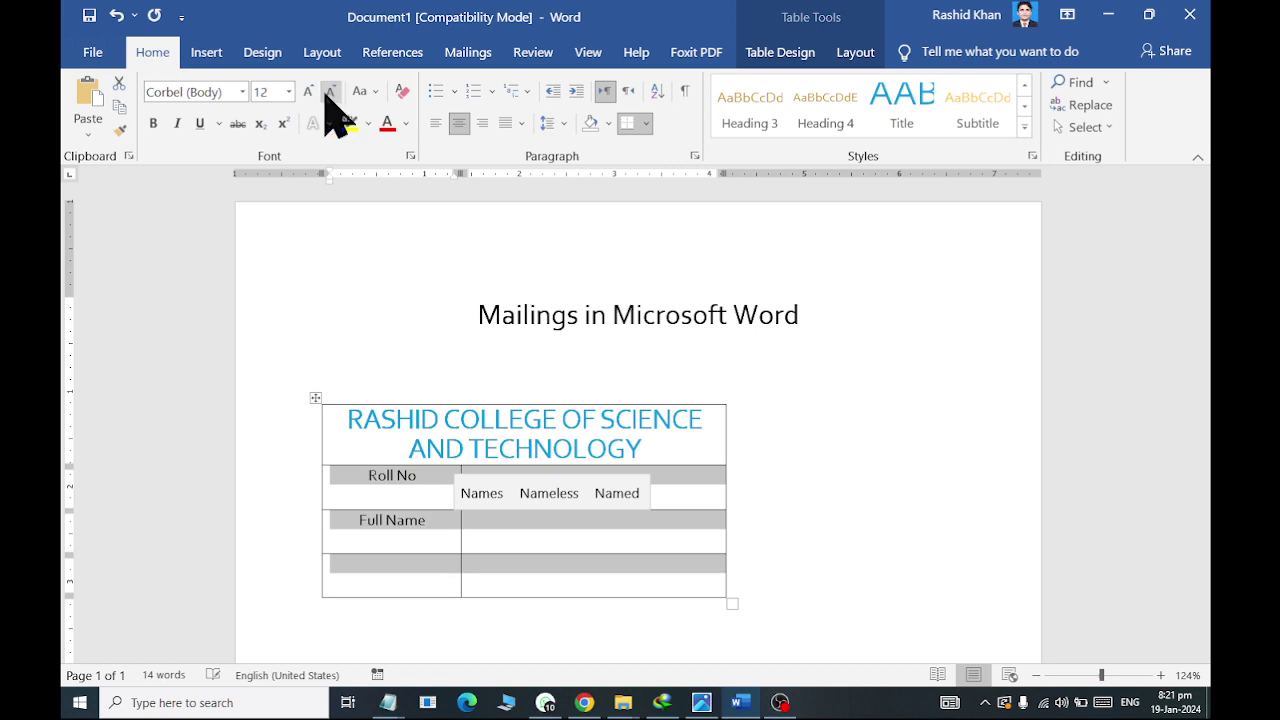
{"action": "left_click", "coordinate": [850, 55]}
{"action": "left_click", "coordinate": [764, 107]}
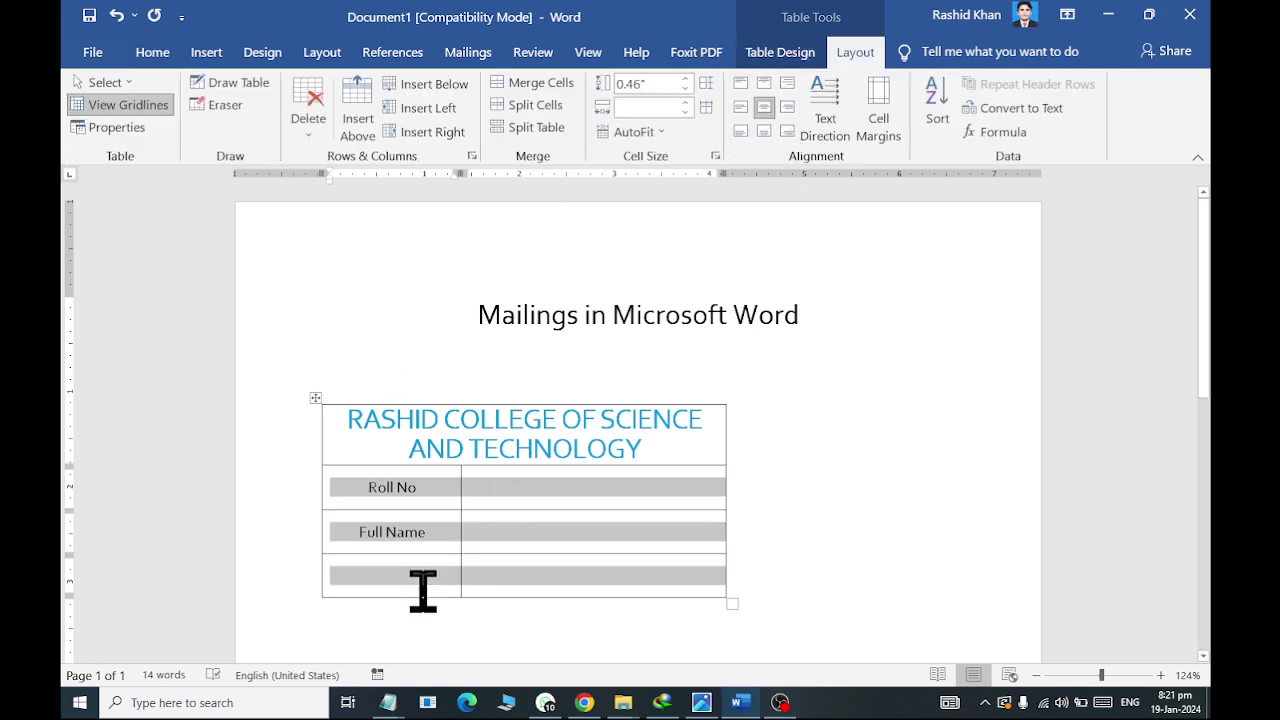
Add the Class label and fill in roll number 1 and the student's full name.
{"action": "left_click", "coordinate": [423, 590]}
{"action": "type", "text": "Clas"}
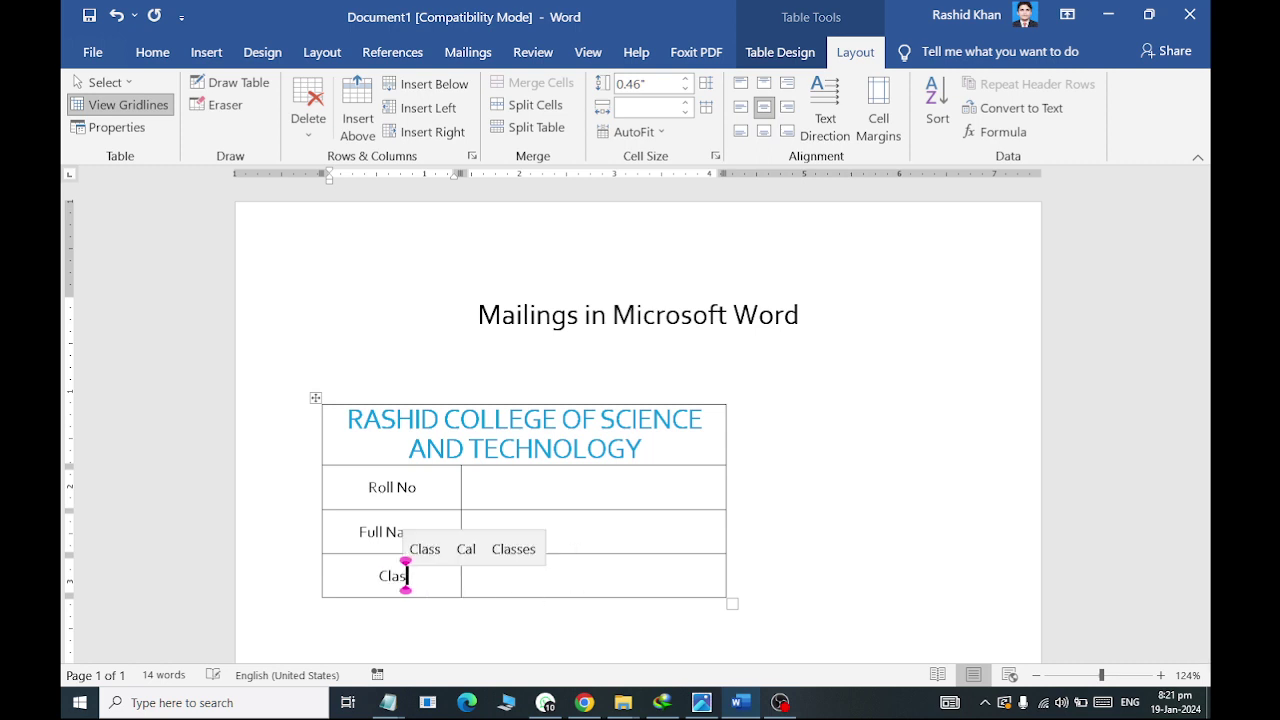
{"action": "type", "text": "s"}
{"action": "left_click", "coordinate": [586, 445]}
{"action": "left_click", "coordinate": [594, 487]}
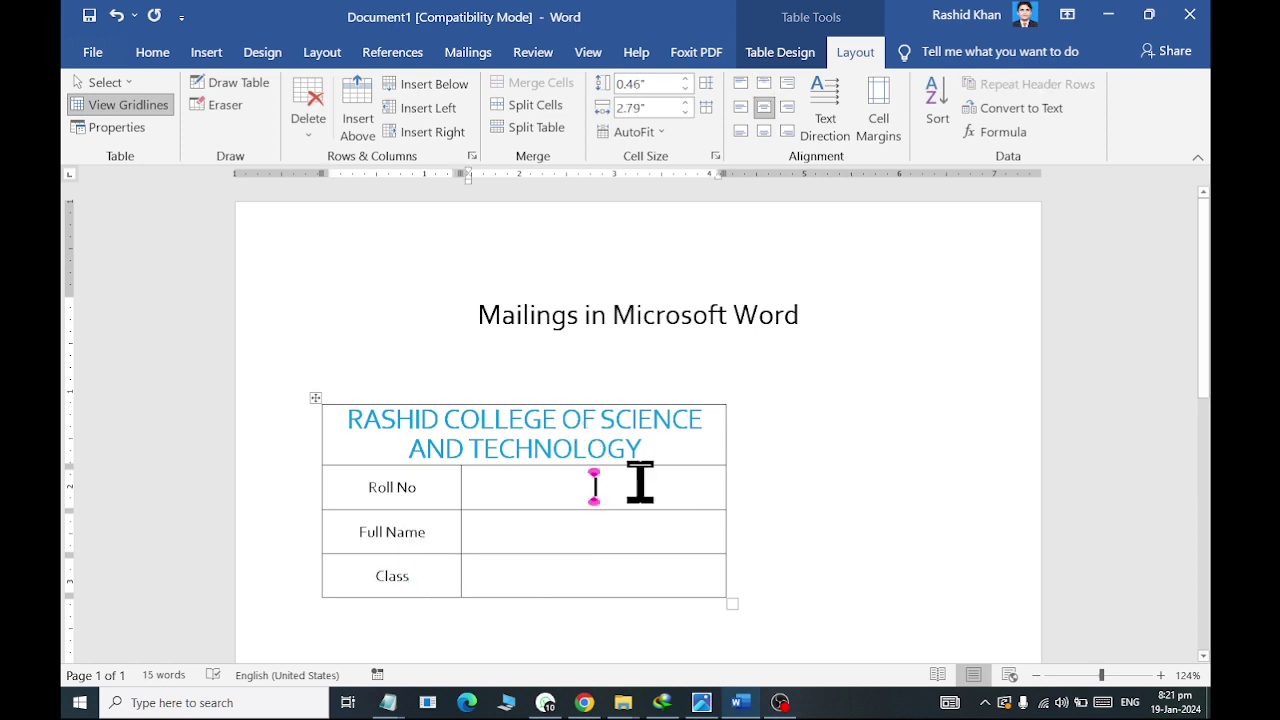
{"action": "type", "text": "12321"}
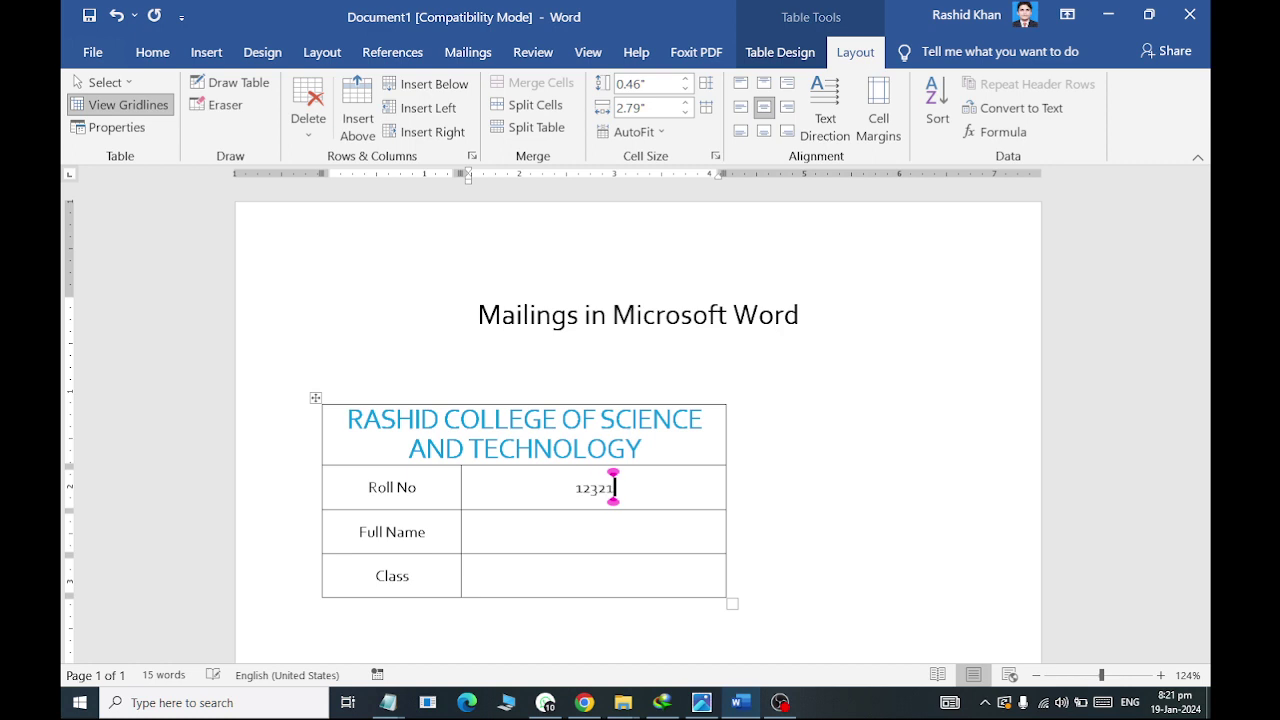
{"action": "left_click", "coordinate": [625, 521]}
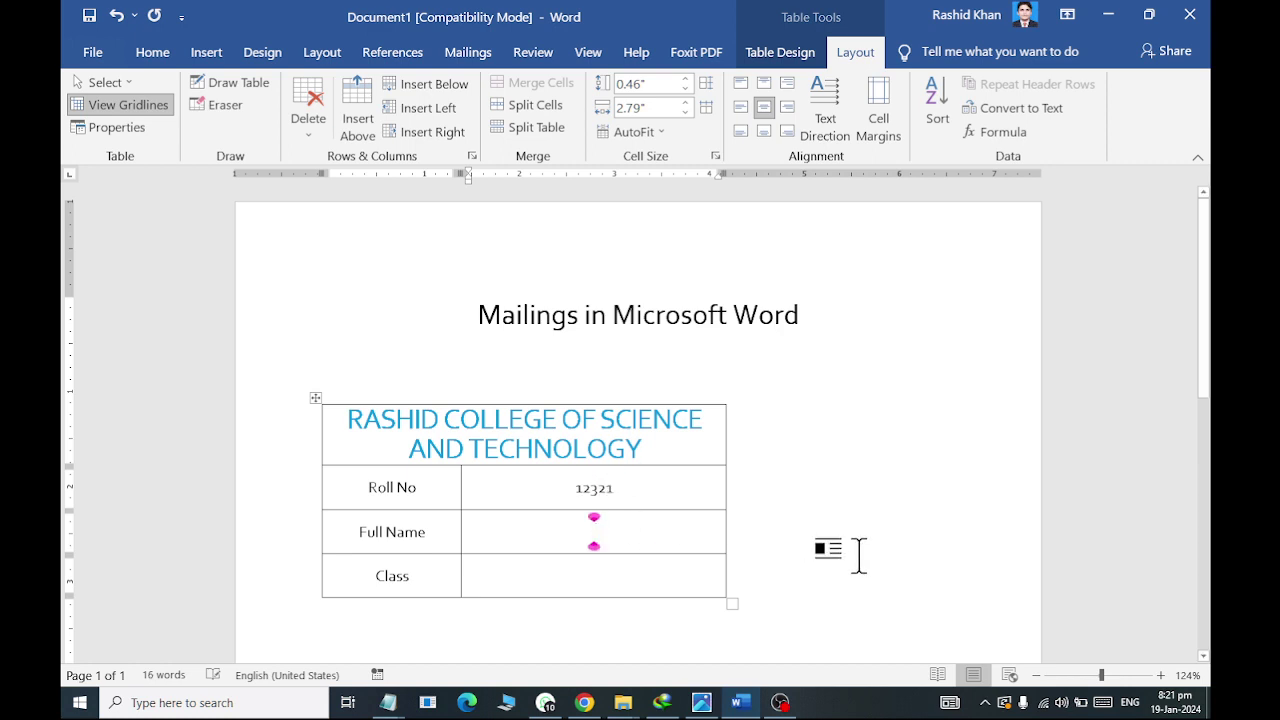
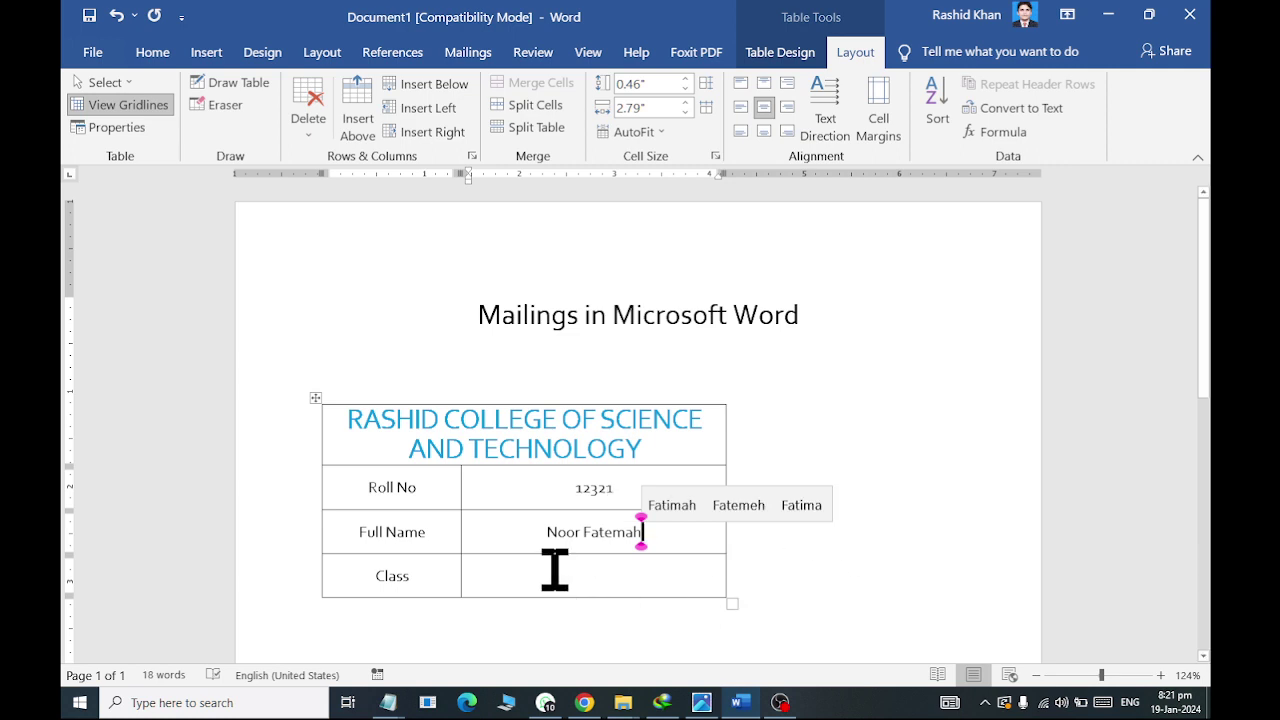
{"action": "left_click", "coordinate": [586, 574]}
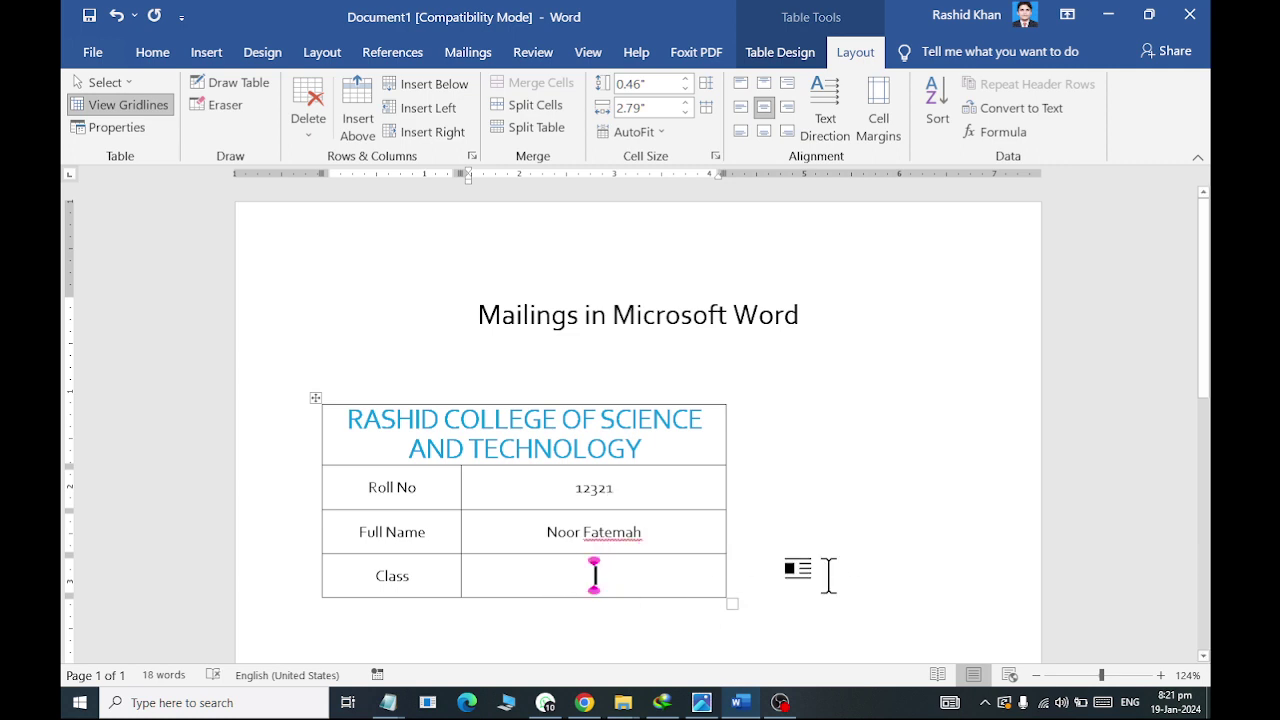
Enter Six as the class value and apply the green grid table style.
{"action": "type", "text": "Six"}
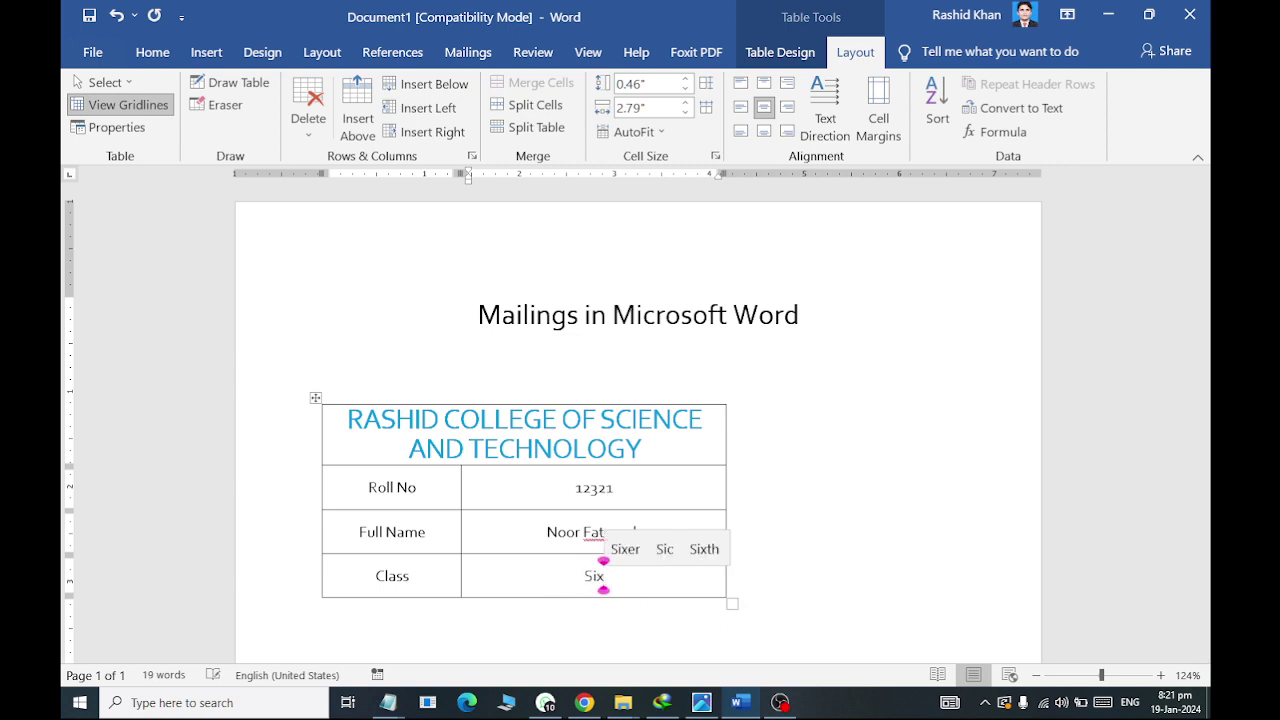
{"action": "left_click", "coordinate": [672, 420]}
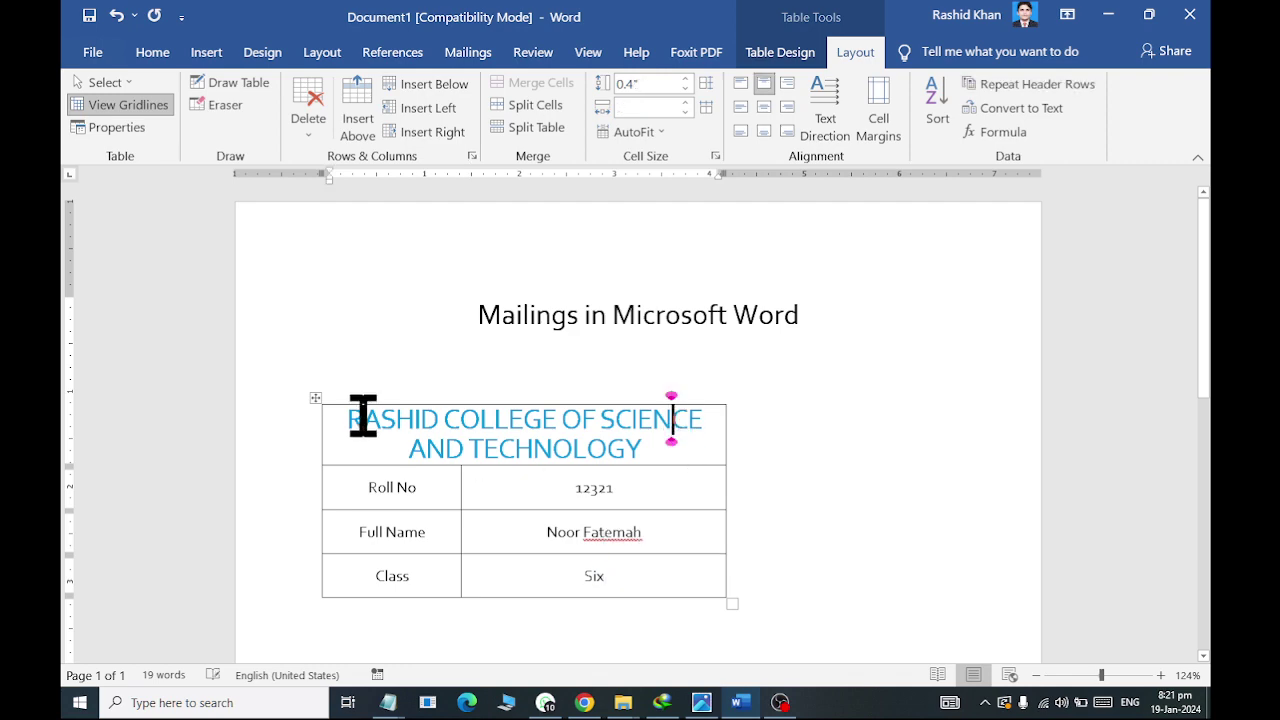
{"action": "left_click", "coordinate": [778, 55]}
{"action": "left_click", "coordinate": [846, 137]}
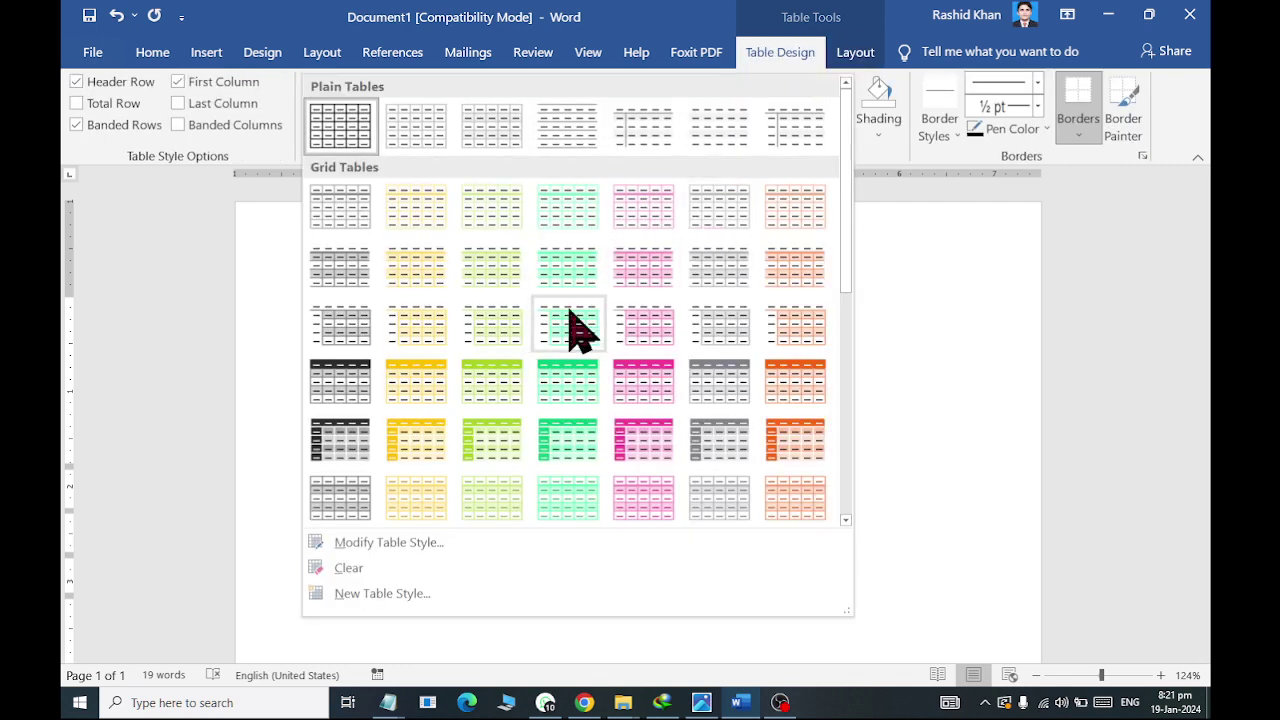
{"action": "left_click", "coordinate": [557, 402]}
Colour the college title dark and make the right-column values bold.
{"action": "left_click_drag", "start_coordinate": [335, 425], "coordinate": [663, 445]}
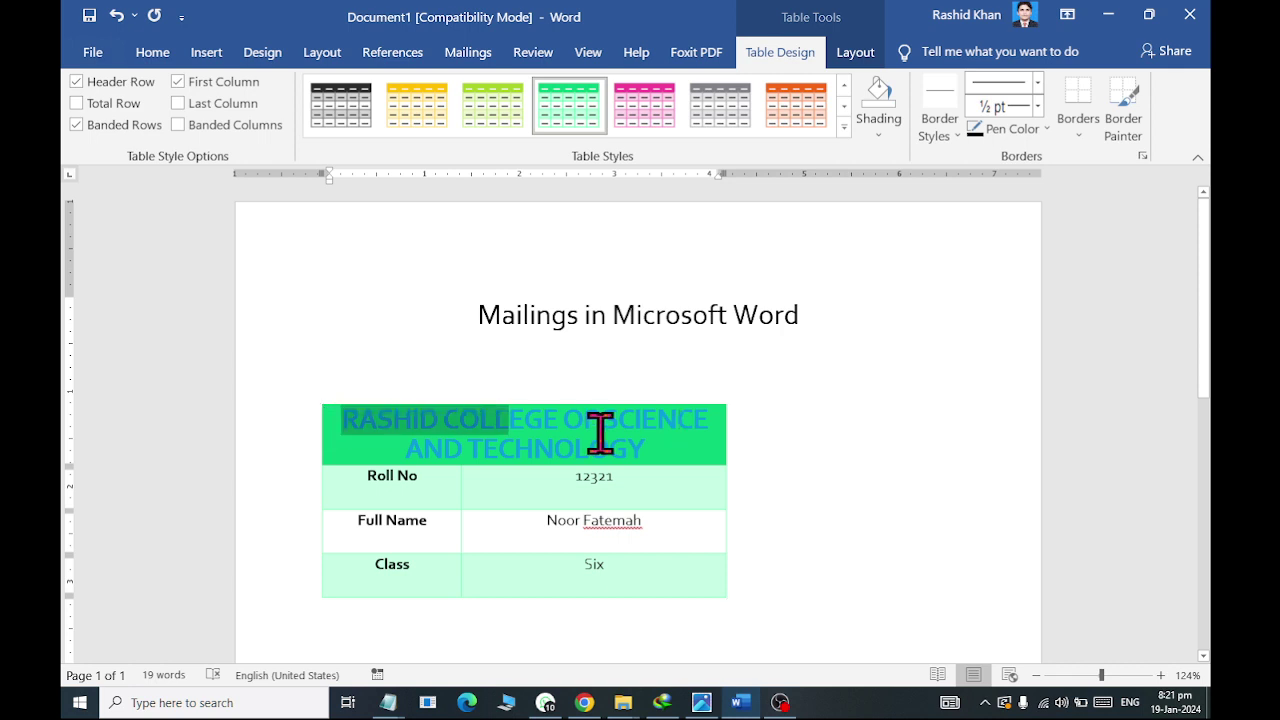
{"action": "left_click", "coordinate": [158, 56]}
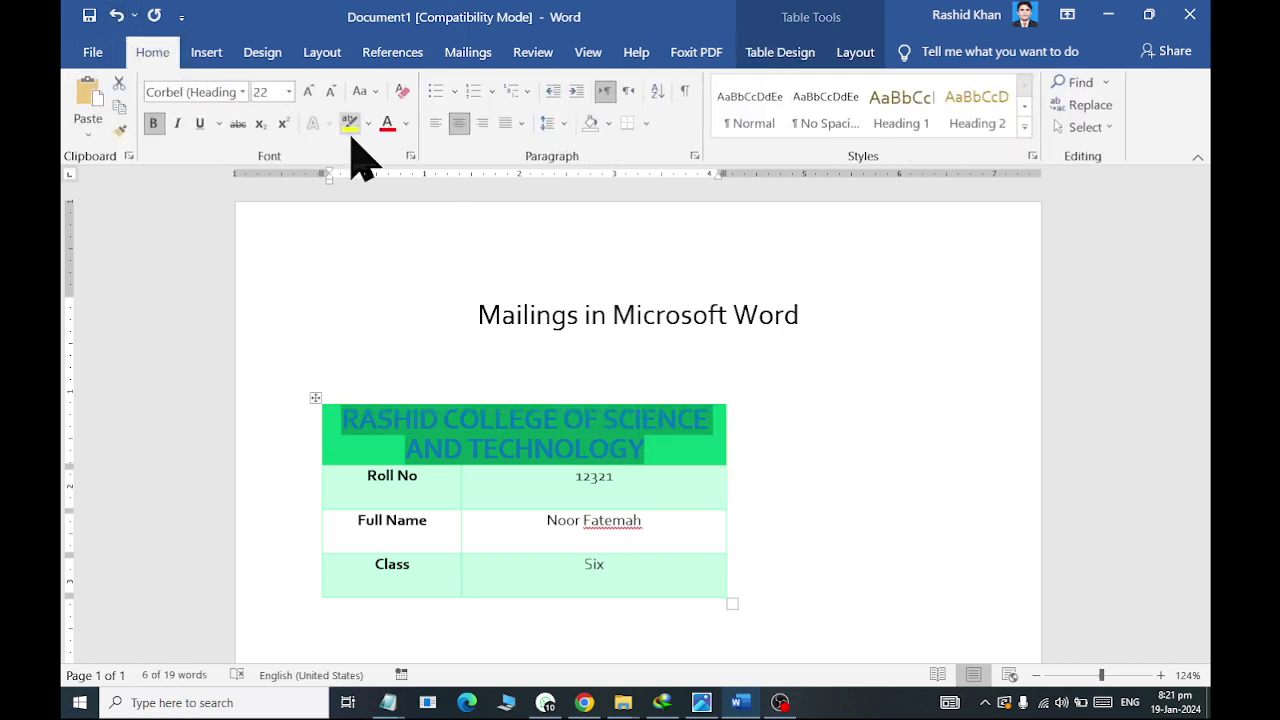
{"action": "left_click", "coordinate": [407, 123]}
{"action": "left_click", "coordinate": [405, 193]}
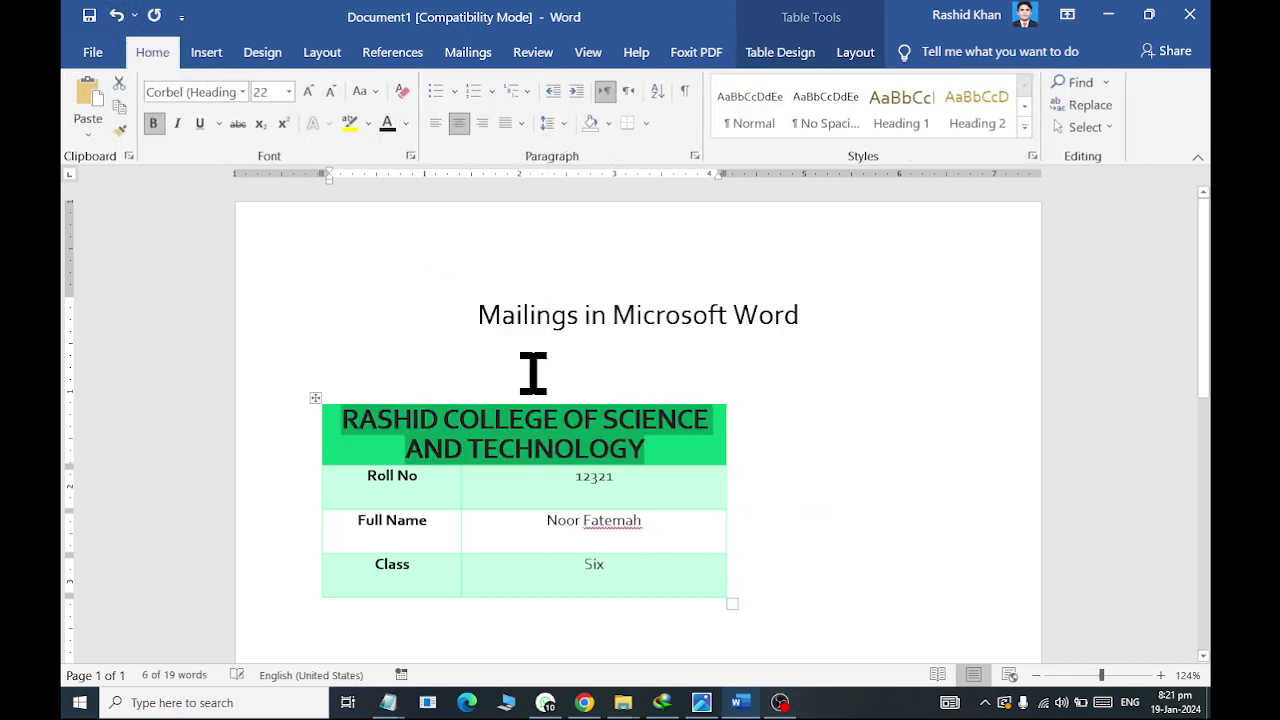
{"action": "left_click_drag", "start_coordinate": [535, 482], "coordinate": [600, 575]}
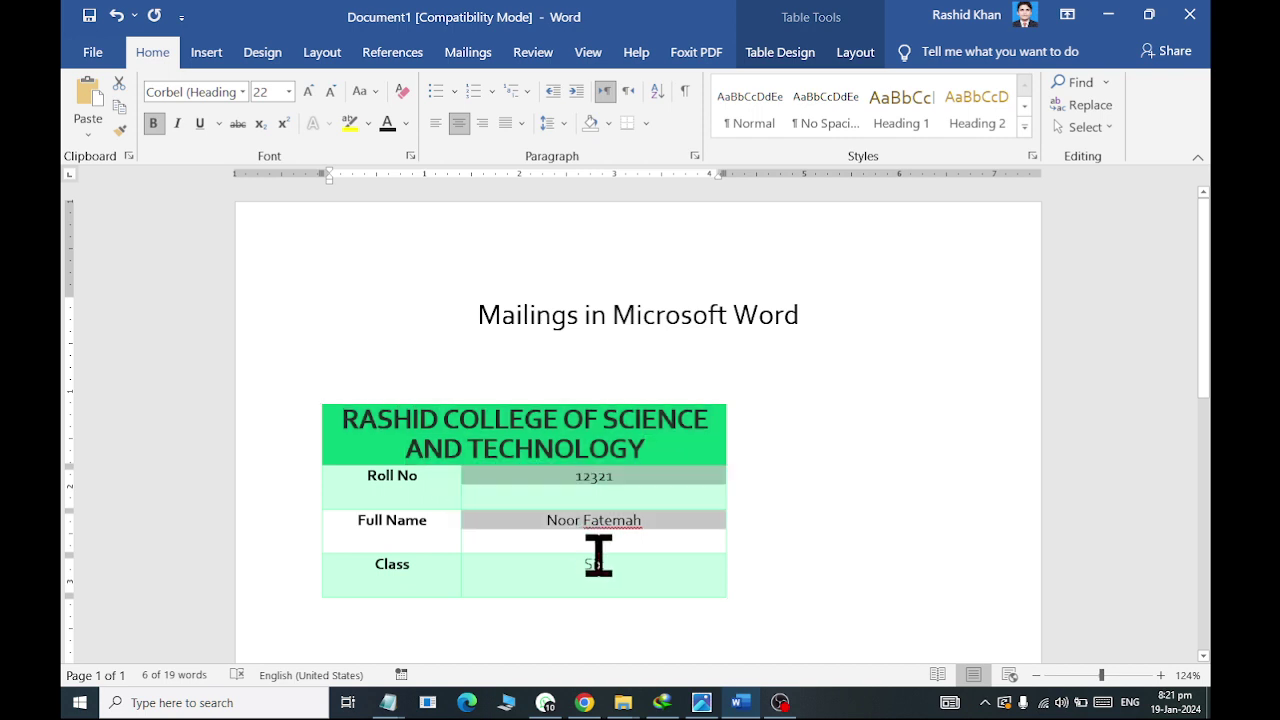
{"action": "left_click", "coordinate": [153, 123]}
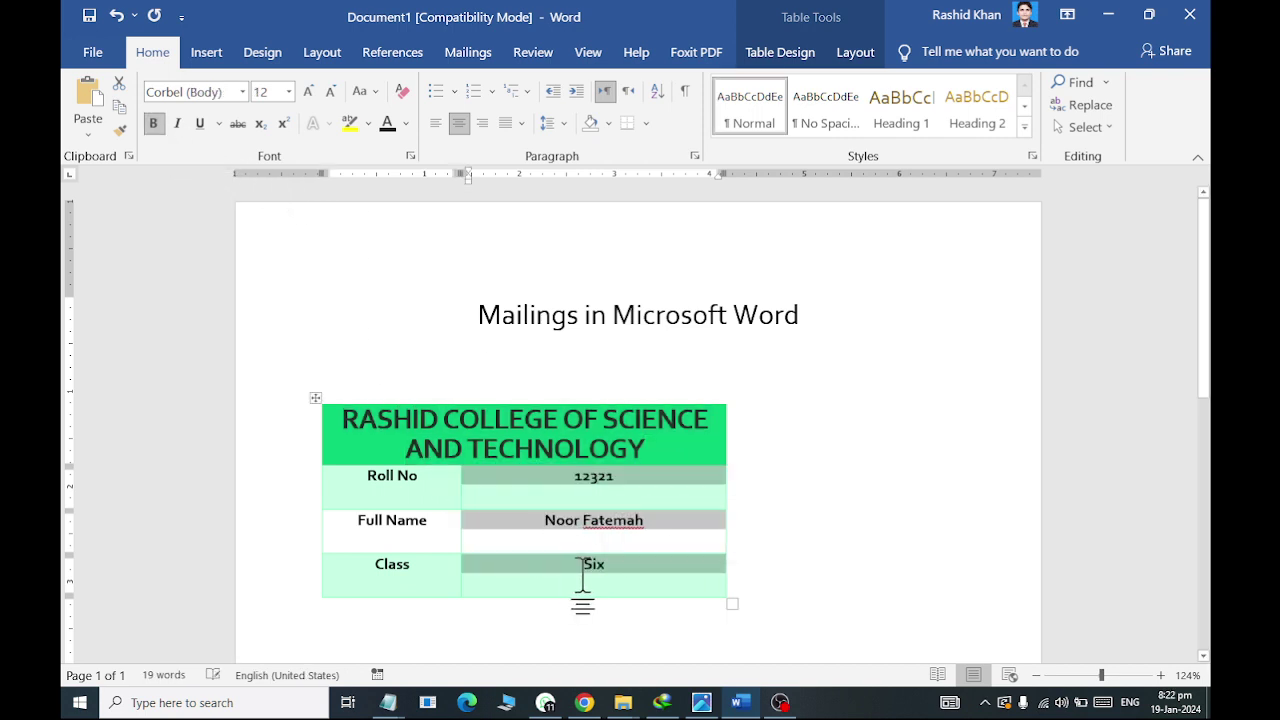
{"action": "left_click", "coordinate": [598, 520]}
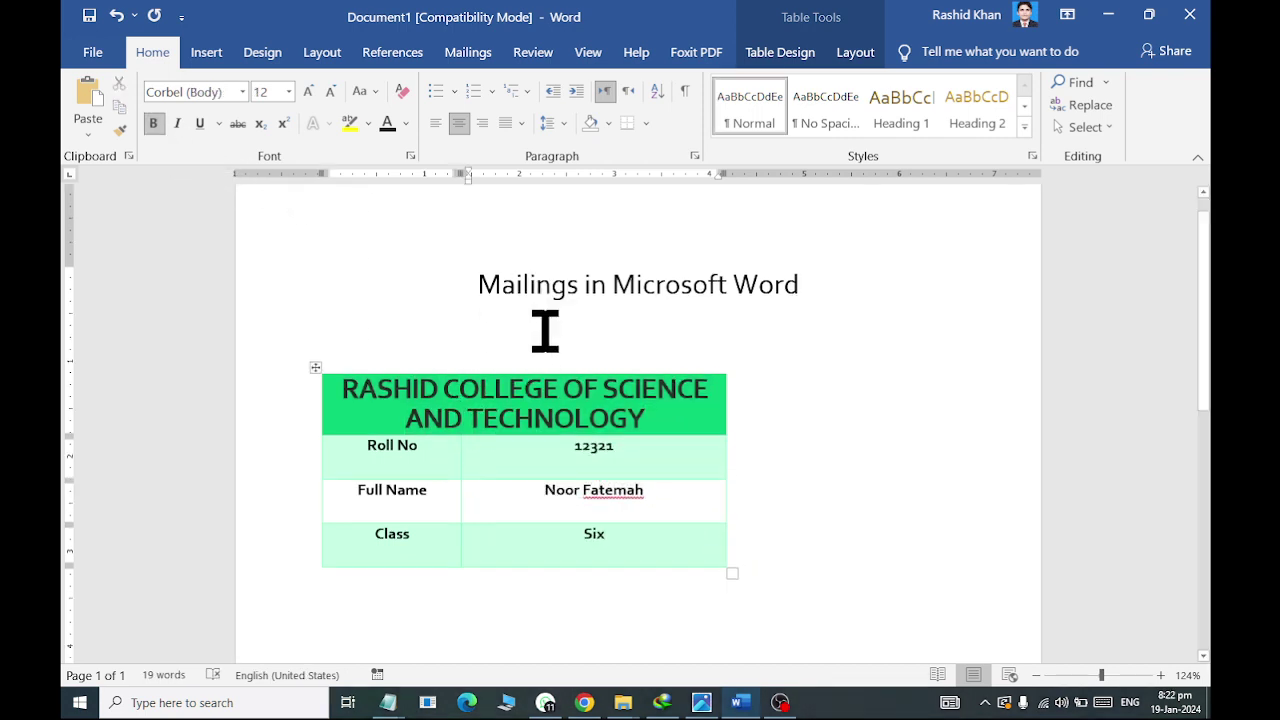
{"action": "scroll", "coordinate": [545, 330], "scroll_direction": "down", "scroll_amount": 1}
Start saving and browse to the Documents > Word_Files > mailings folder.
{"action": "key", "text": "ctrl+s"}
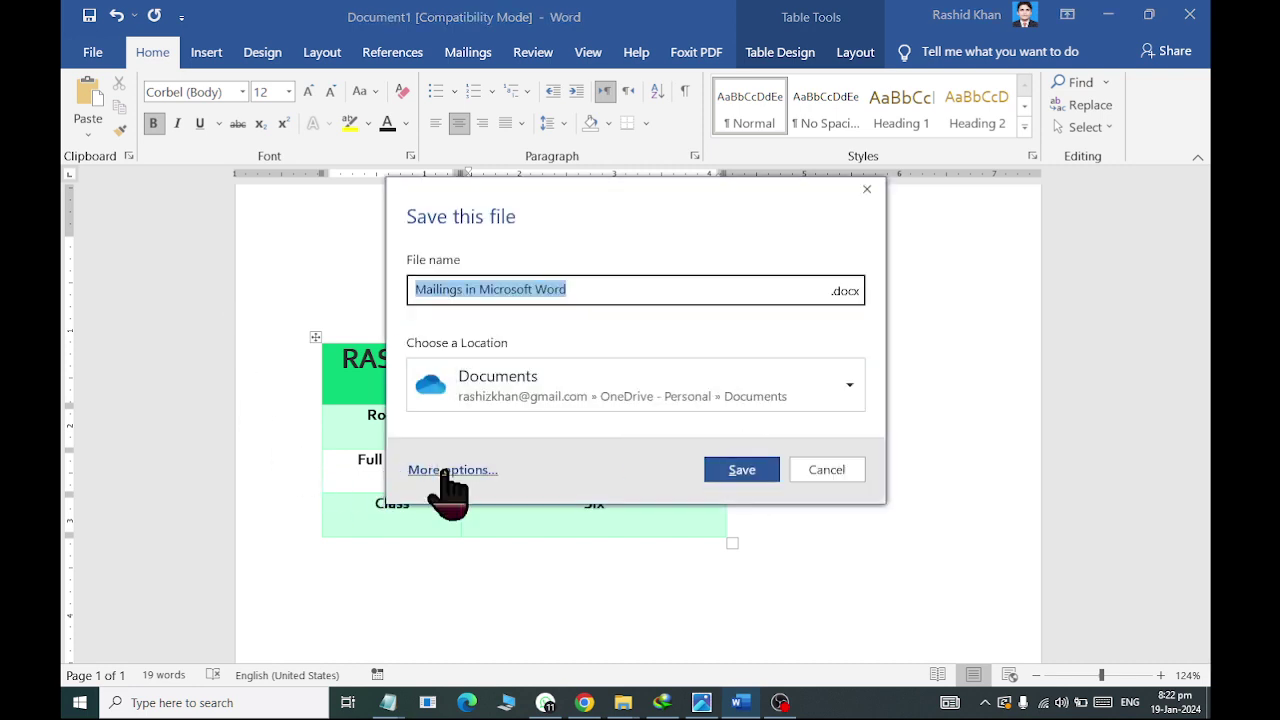
{"action": "left_click", "coordinate": [440, 469]}
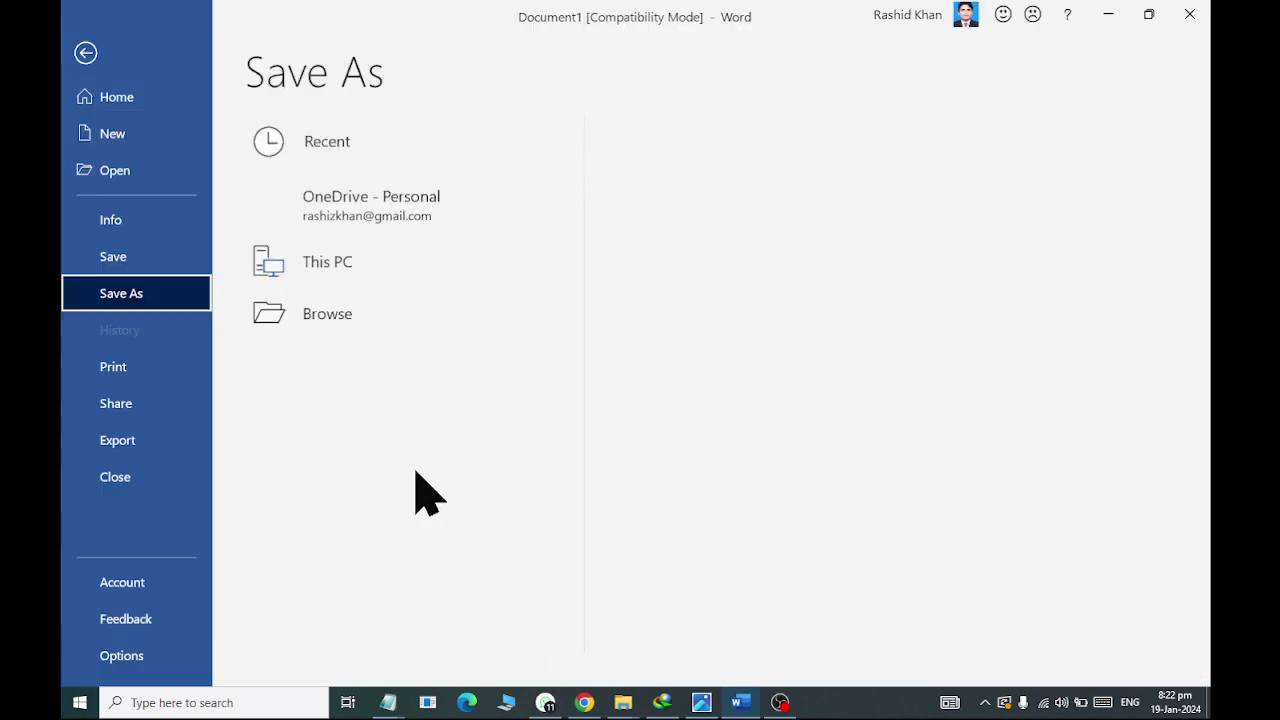
{"action": "left_click", "coordinate": [122, 266]}
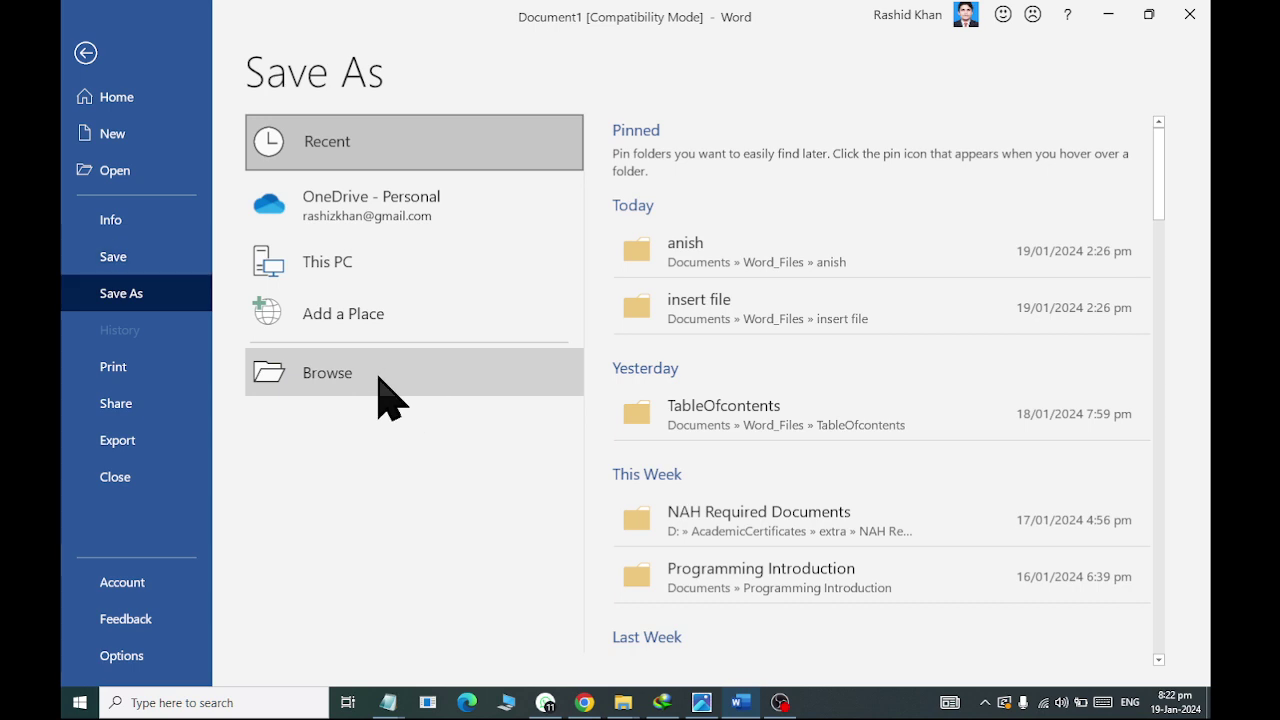
{"action": "left_click", "coordinate": [385, 385]}
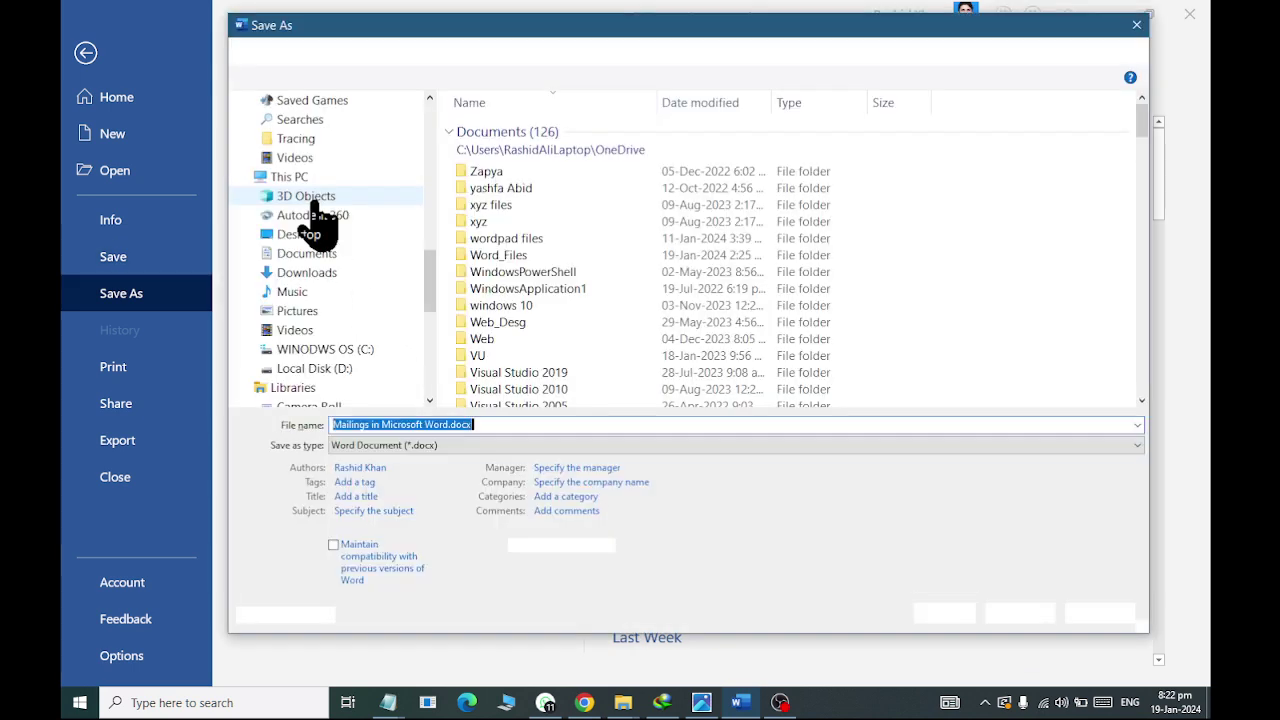
{"action": "left_click", "coordinate": [617, 286]}
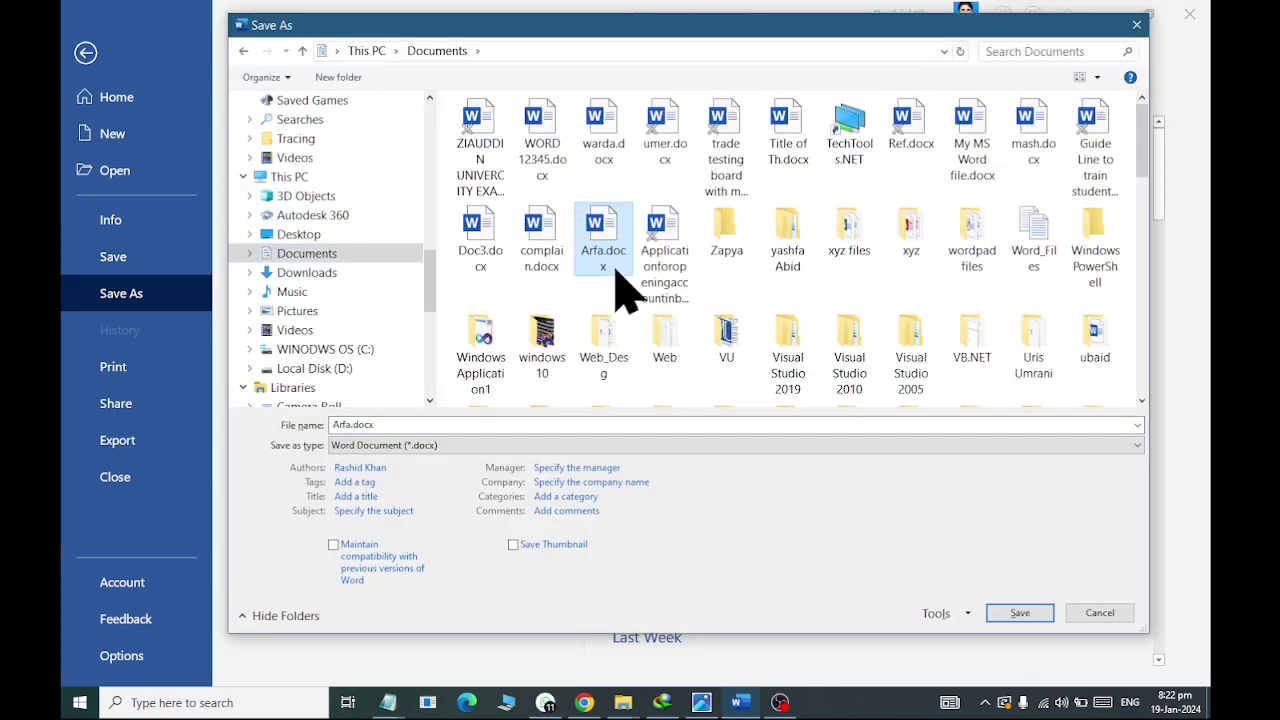
{"action": "key", "text": "Right"}
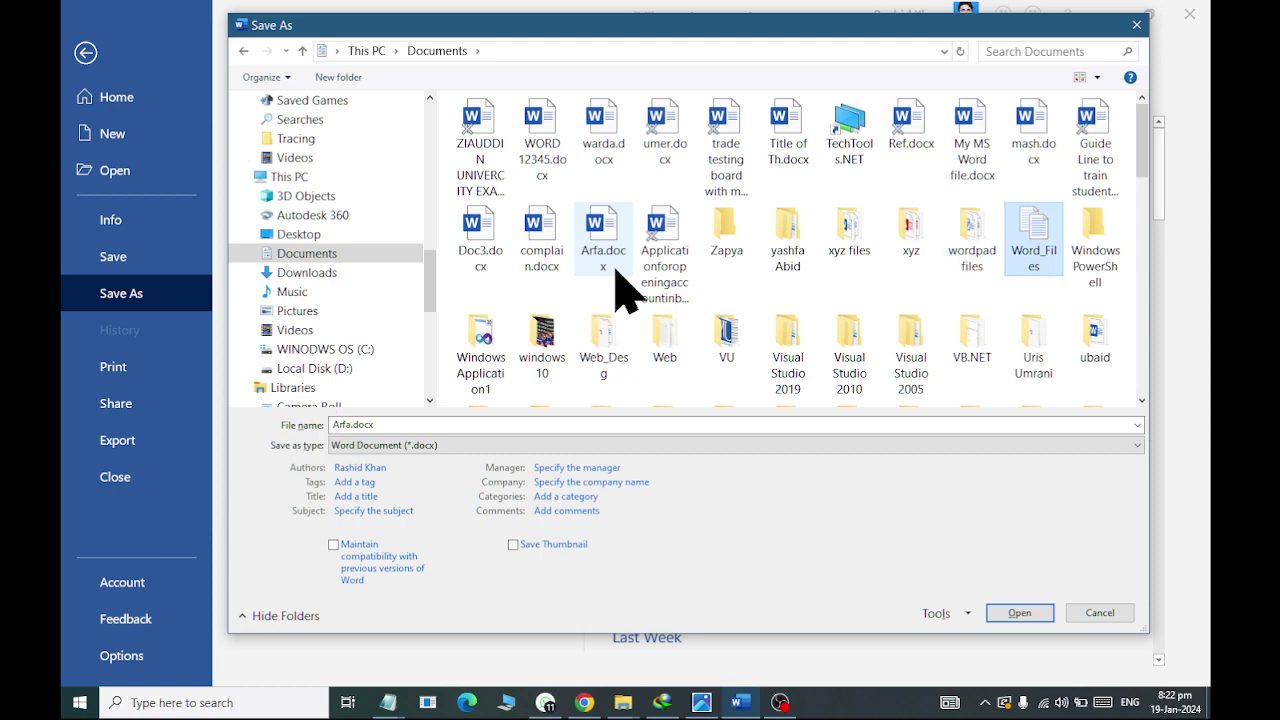
{"action": "key", "text": "Return"}
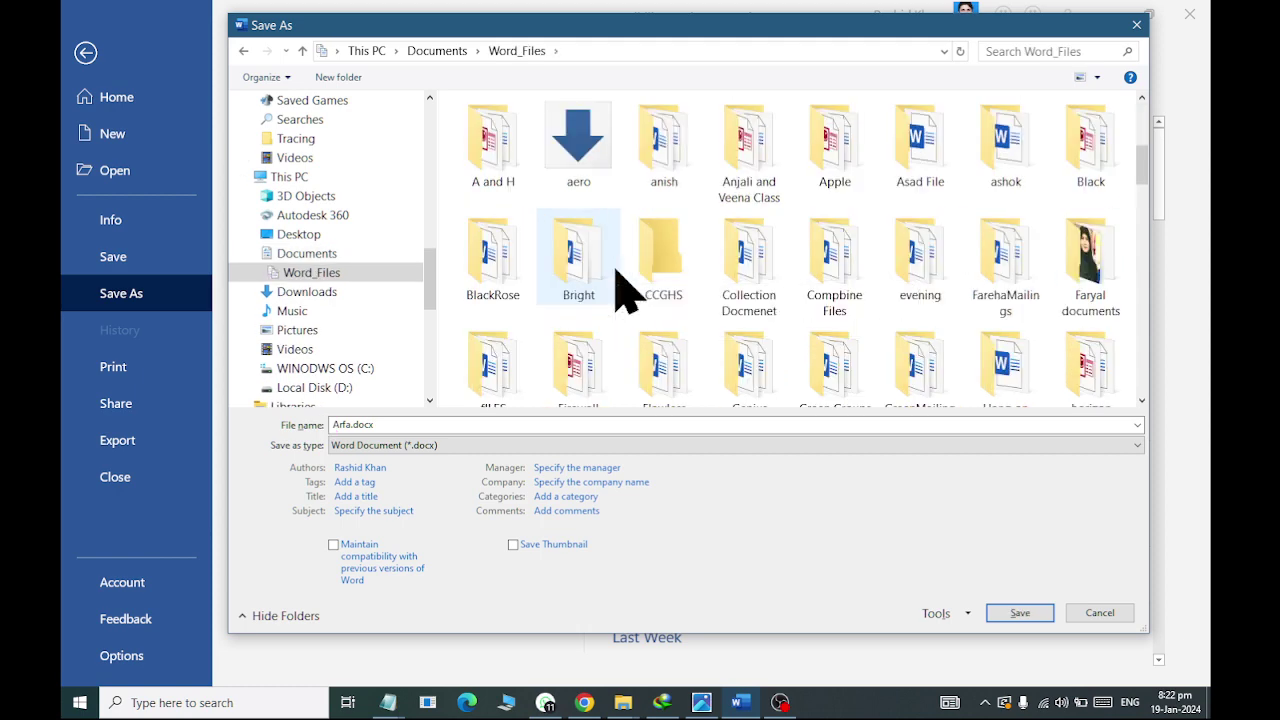
{"action": "key", "text": "m"}
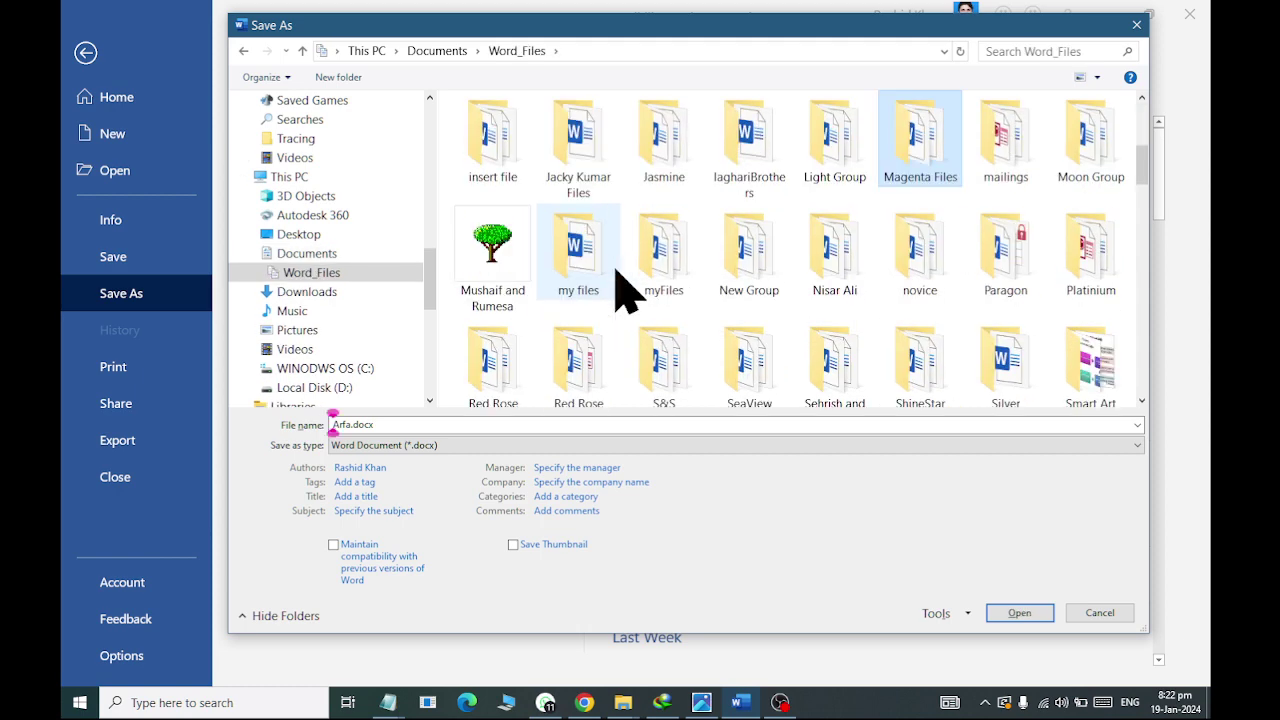
{"action": "key", "text": "a"}
{"action": "key", "text": "m"}
{"action": "key", "text": "m"}
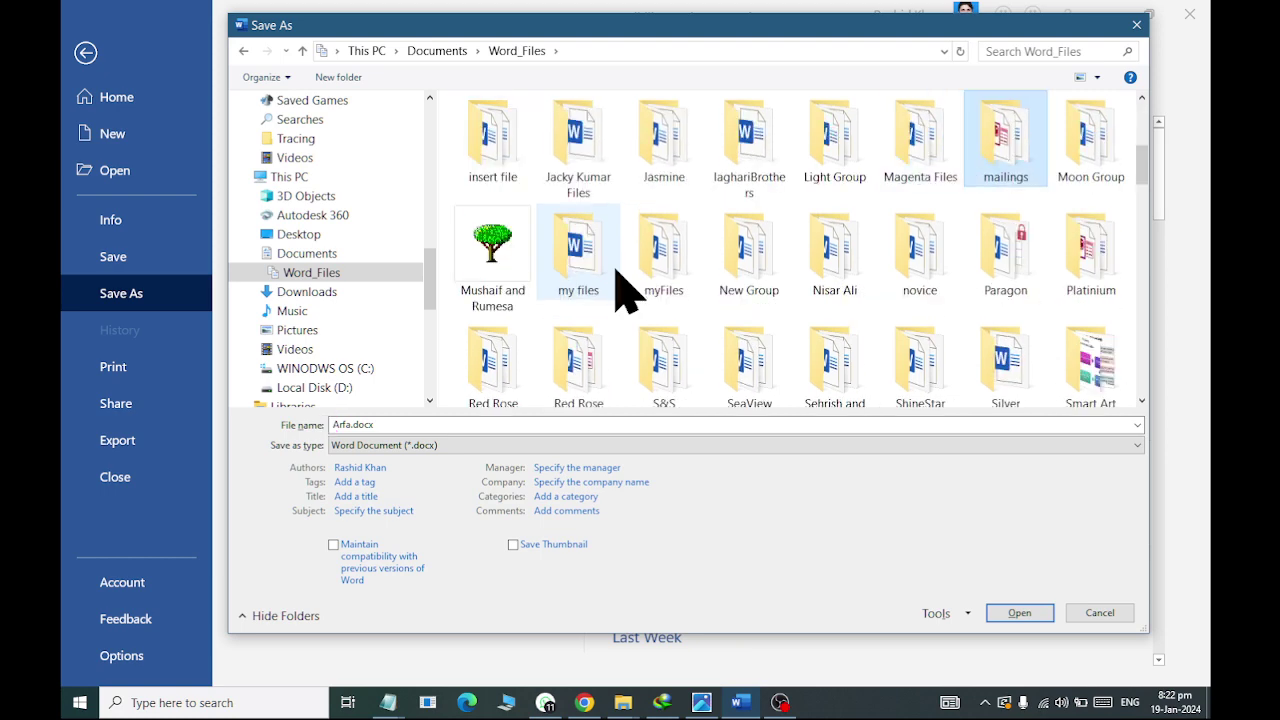
{"action": "key", "text": "Return"}
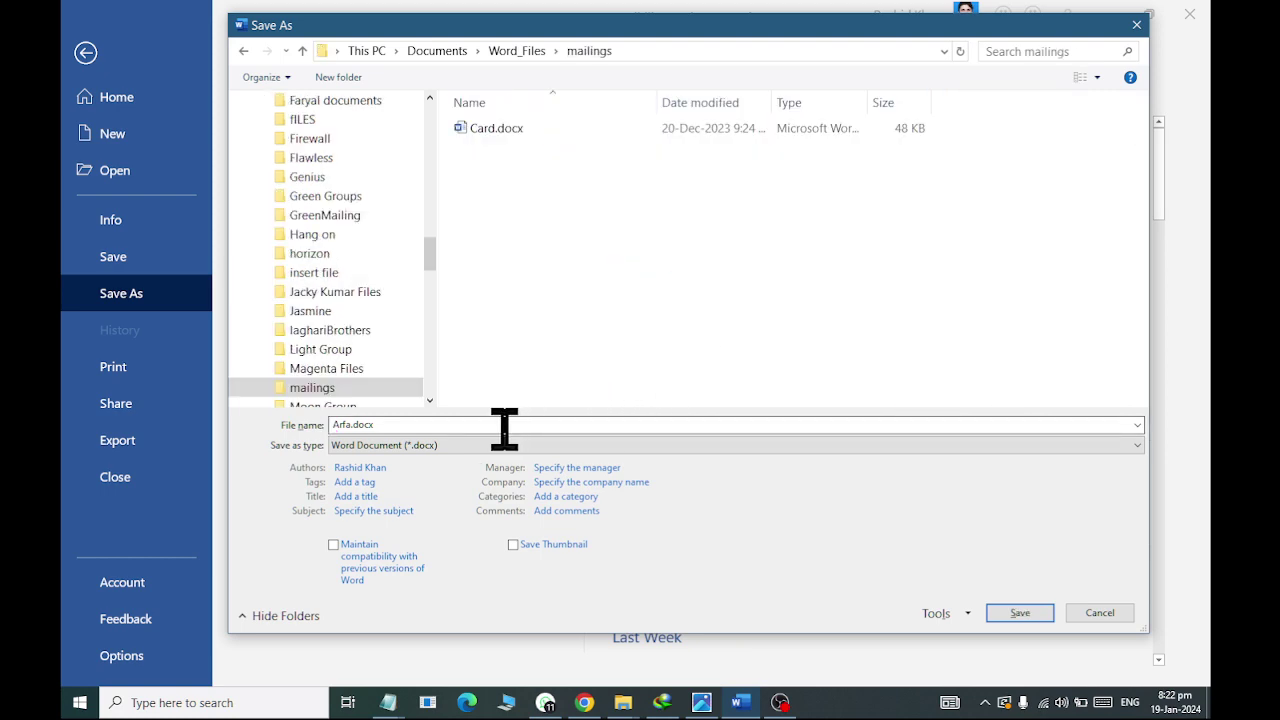
Save the document as 'Novice Card', accepting the compatibility prompt.
{"action": "left_click", "coordinate": [492, 130]}
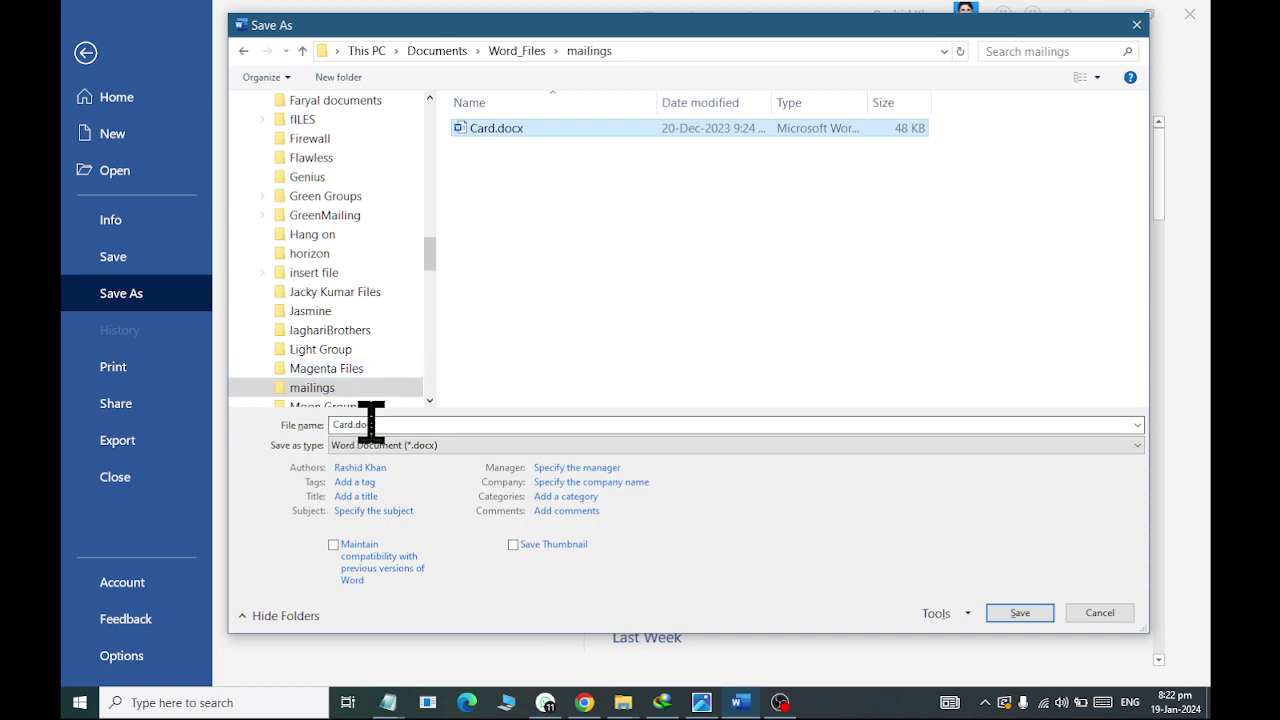
{"action": "left_click", "coordinate": [464, 424]}
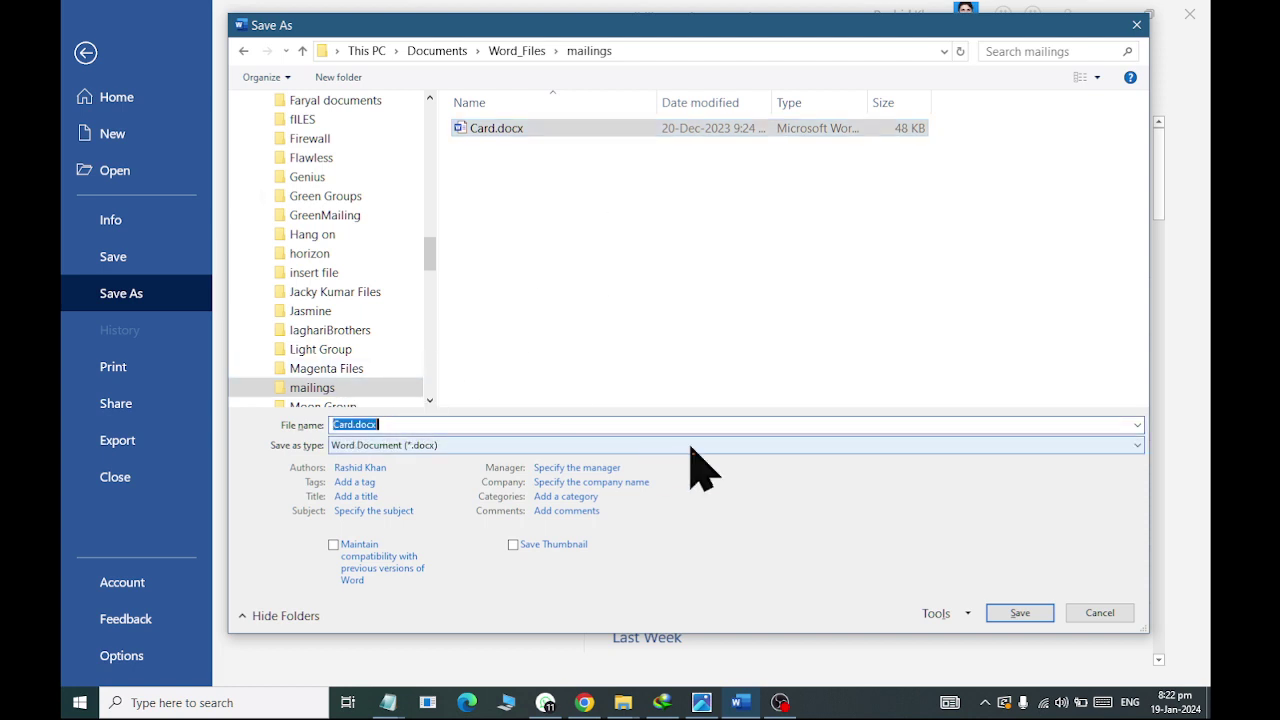
{"action": "type", "text": "Novice Ca"}
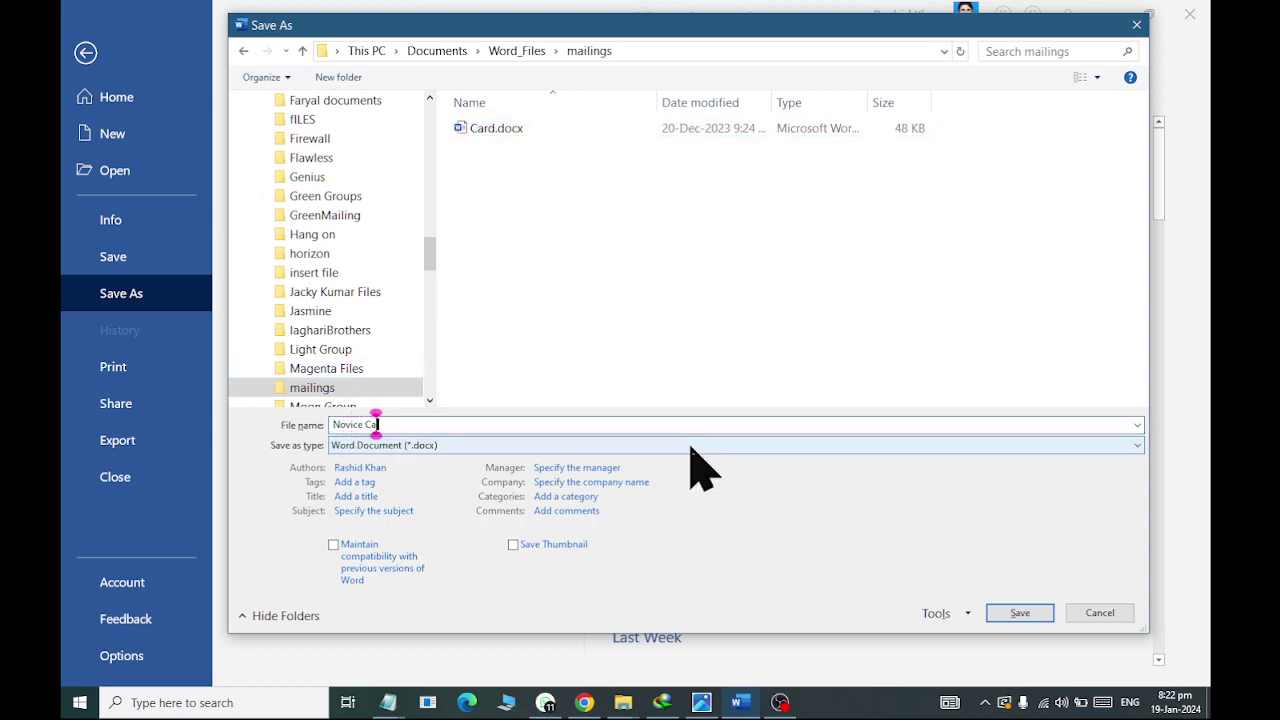
{"action": "type", "text": "rd"}
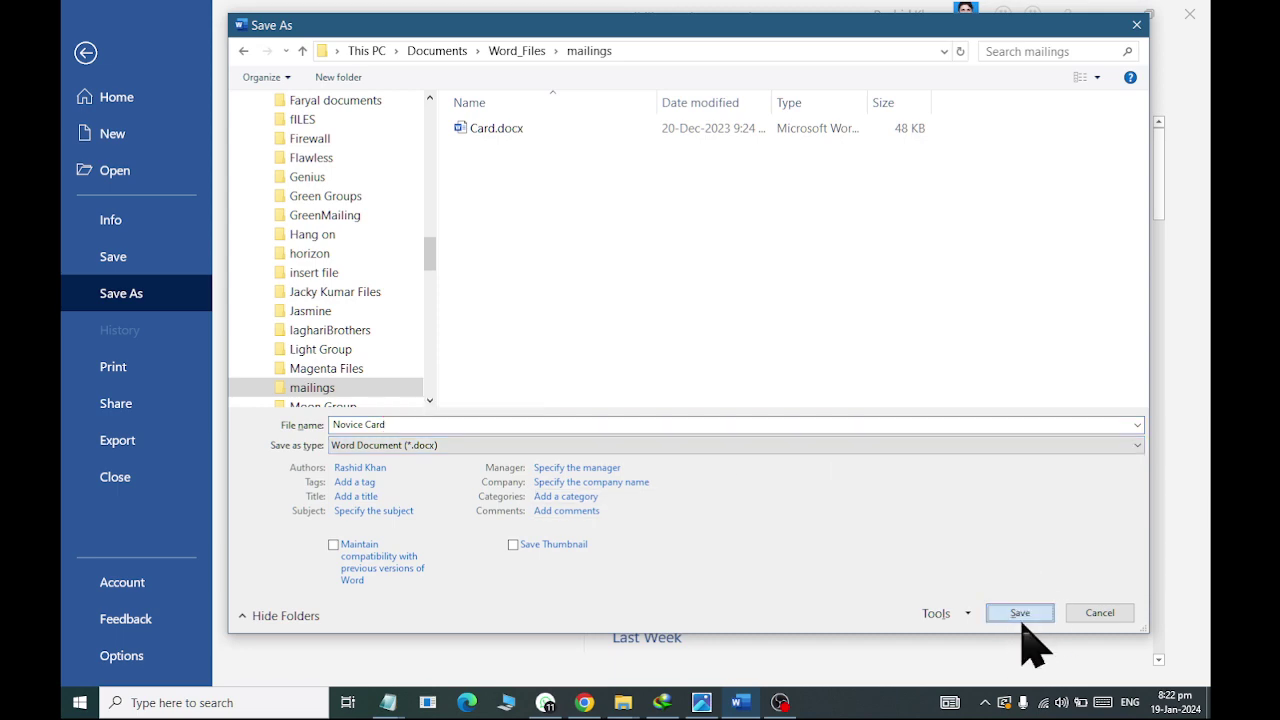
{"action": "left_click", "coordinate": [1022, 622]}
{"action": "left_click", "coordinate": [722, 410]}
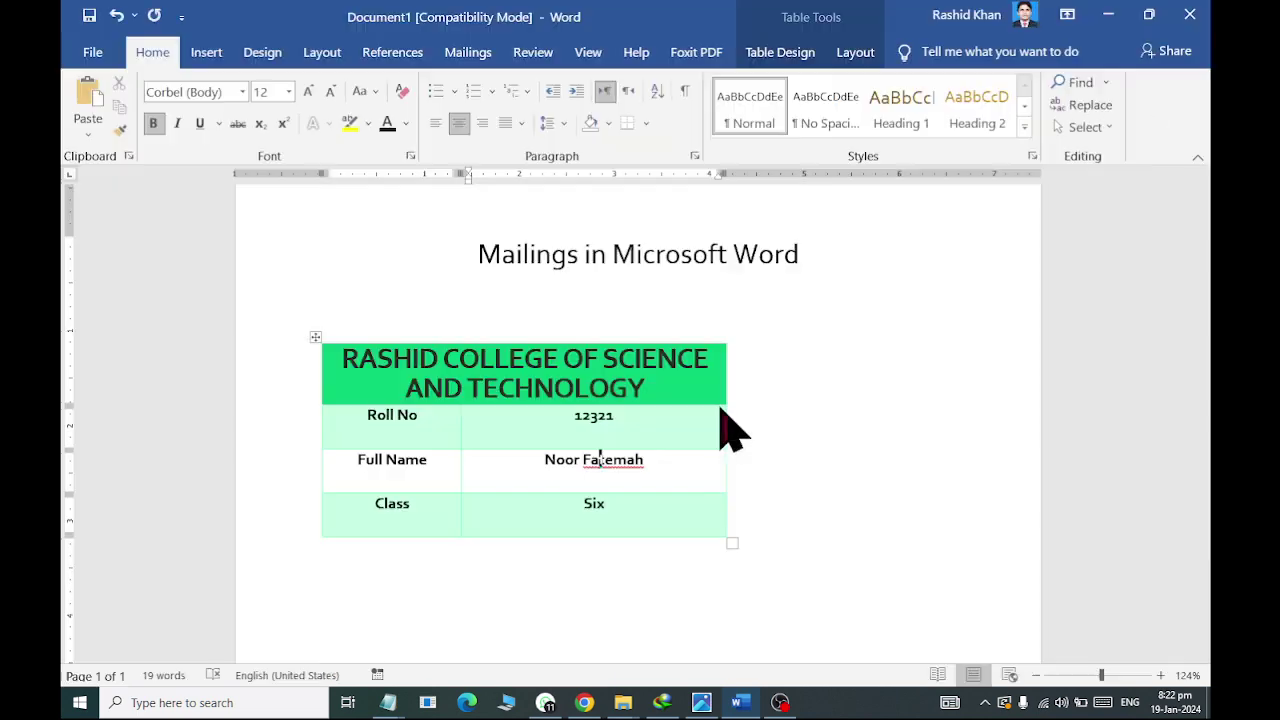
Open File Explorer at Documents > Word_Files > mailings.
{"action": "left_click", "coordinate": [707, 456]}
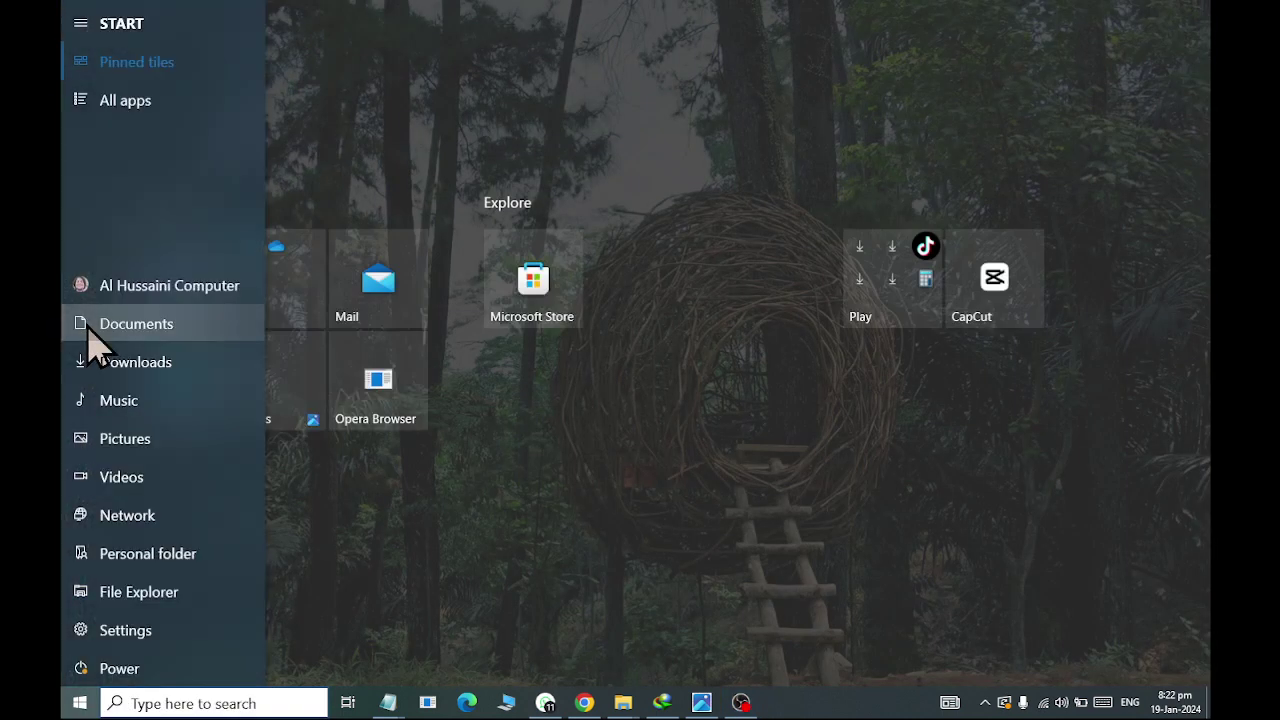
{"action": "left_click", "coordinate": [88, 325]}
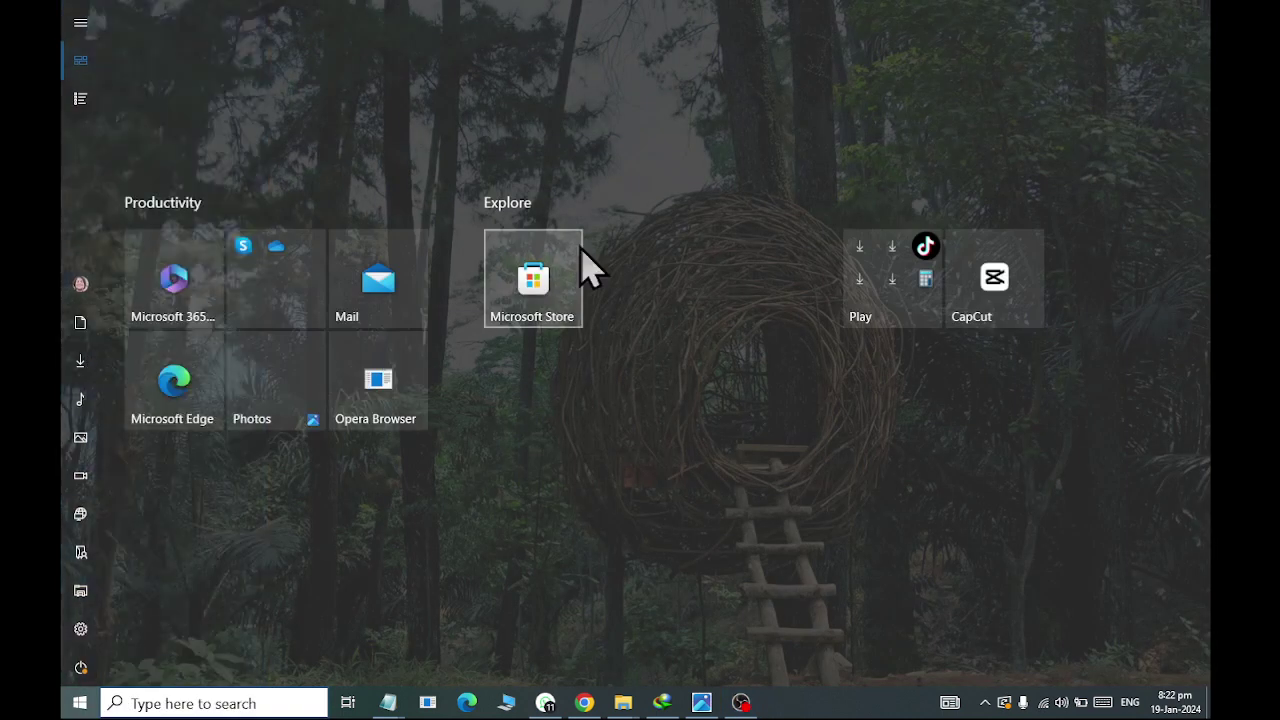
{"action": "type", "text": "wwo"}
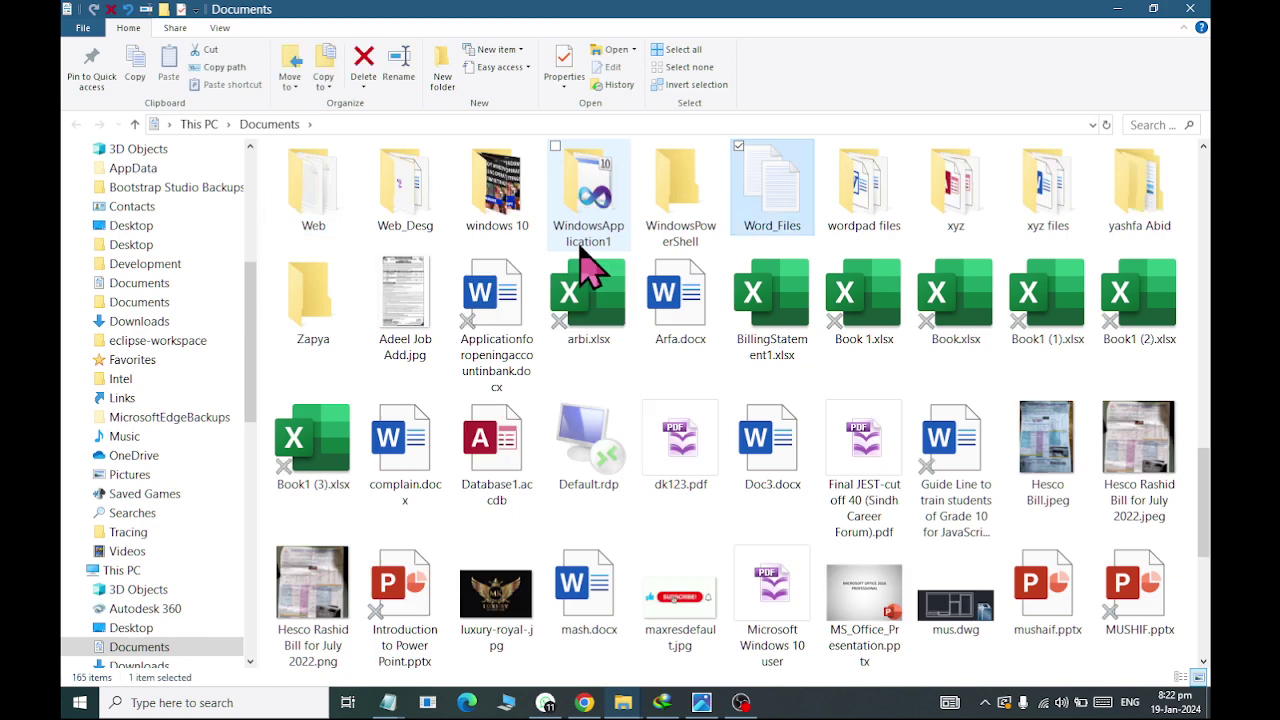
{"action": "key", "text": "Return"}
{"action": "key", "text": "w"}
{"action": "key", "text": "t"}
{"action": "key", "text": "s"}
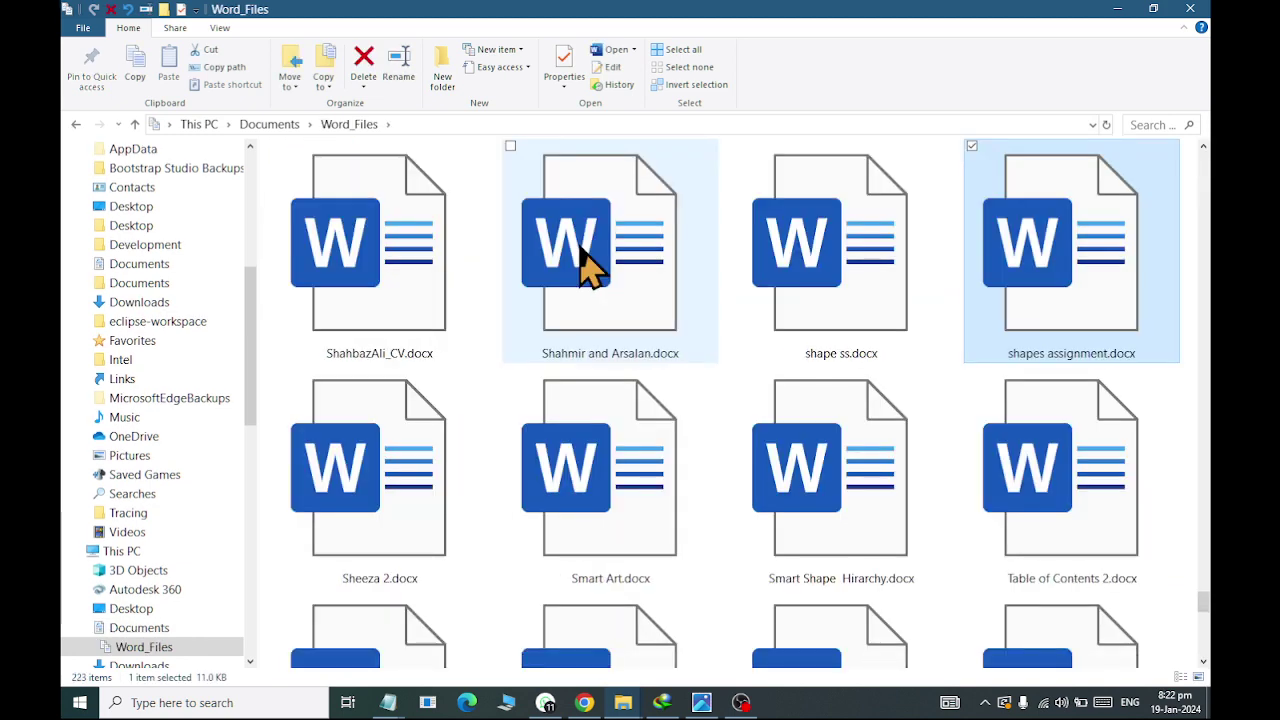
{"action": "key", "text": "m"}
{"action": "key", "text": "Return"}
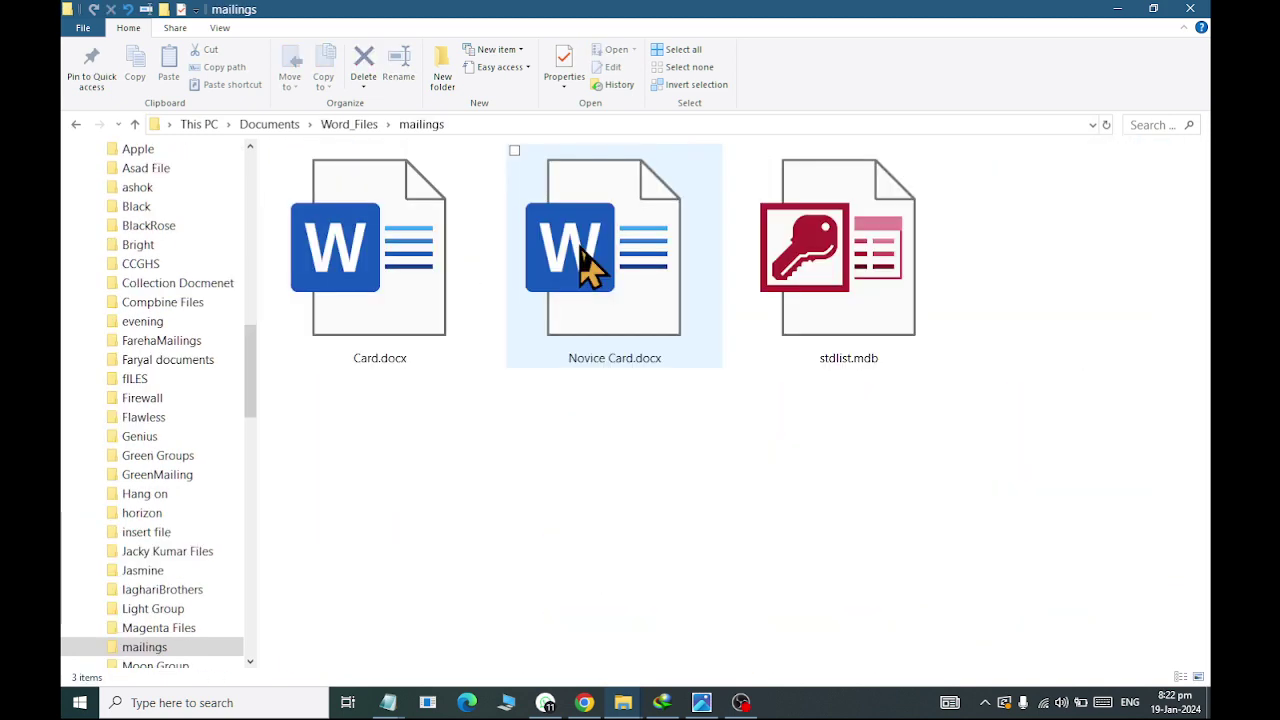
Delete Card.docx, stdlist.mdb and their copies, leaving only Novice Card.docx.
{"action": "left_click", "coordinate": [618, 356]}
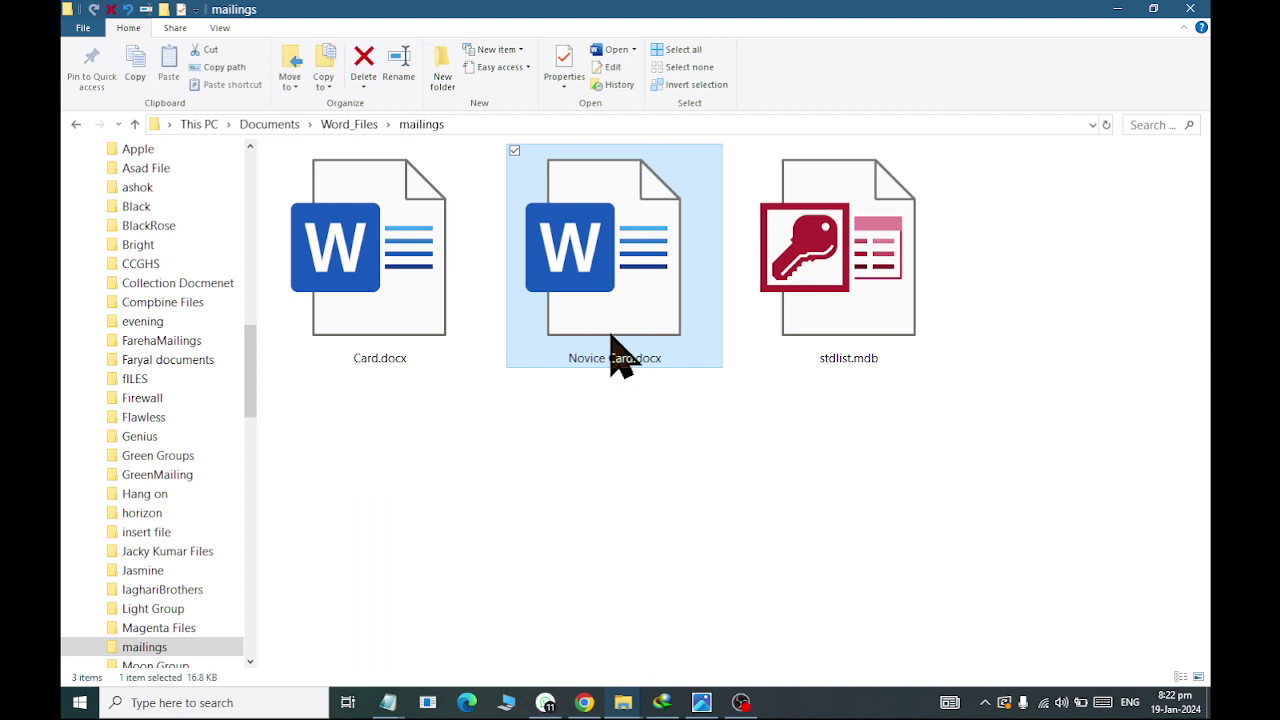
{"action": "left_click", "coordinate": [882, 345]}
{"action": "left_click", "coordinate": [470, 342], "text": "ctrl"}
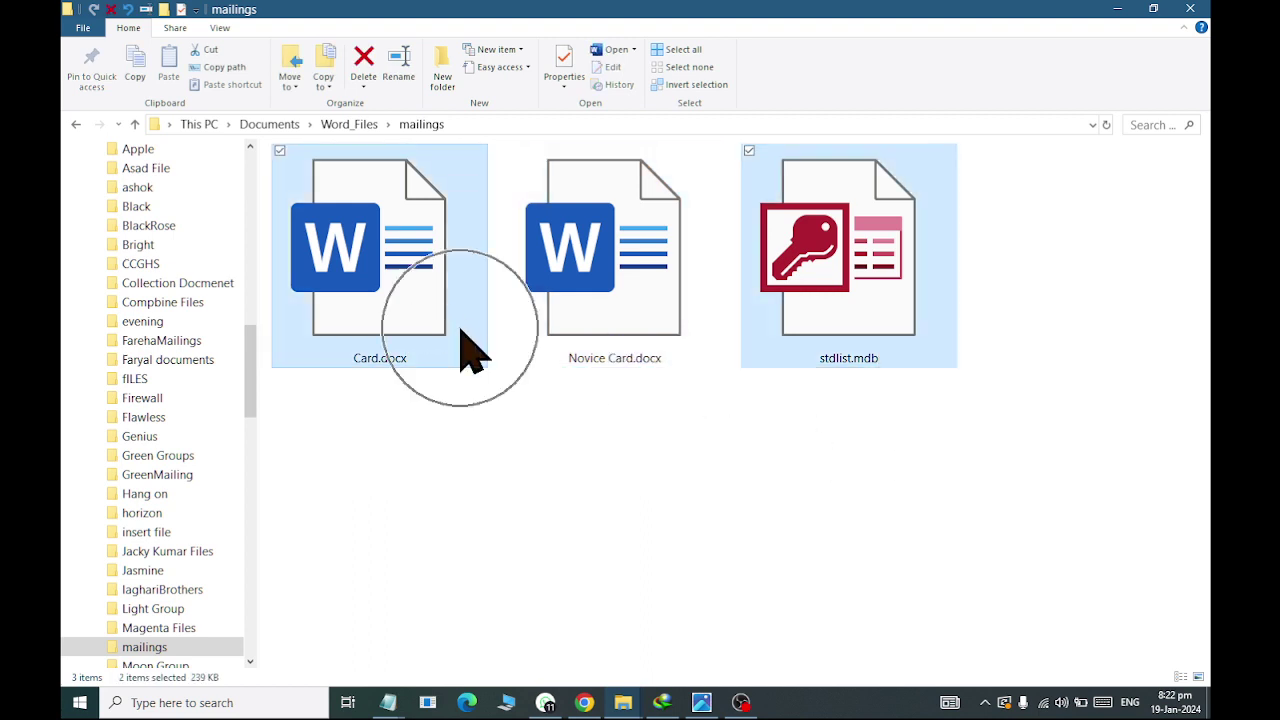
{"action": "key", "text": "shift+Delete"}
{"action": "left_click", "coordinate": [697, 362]}
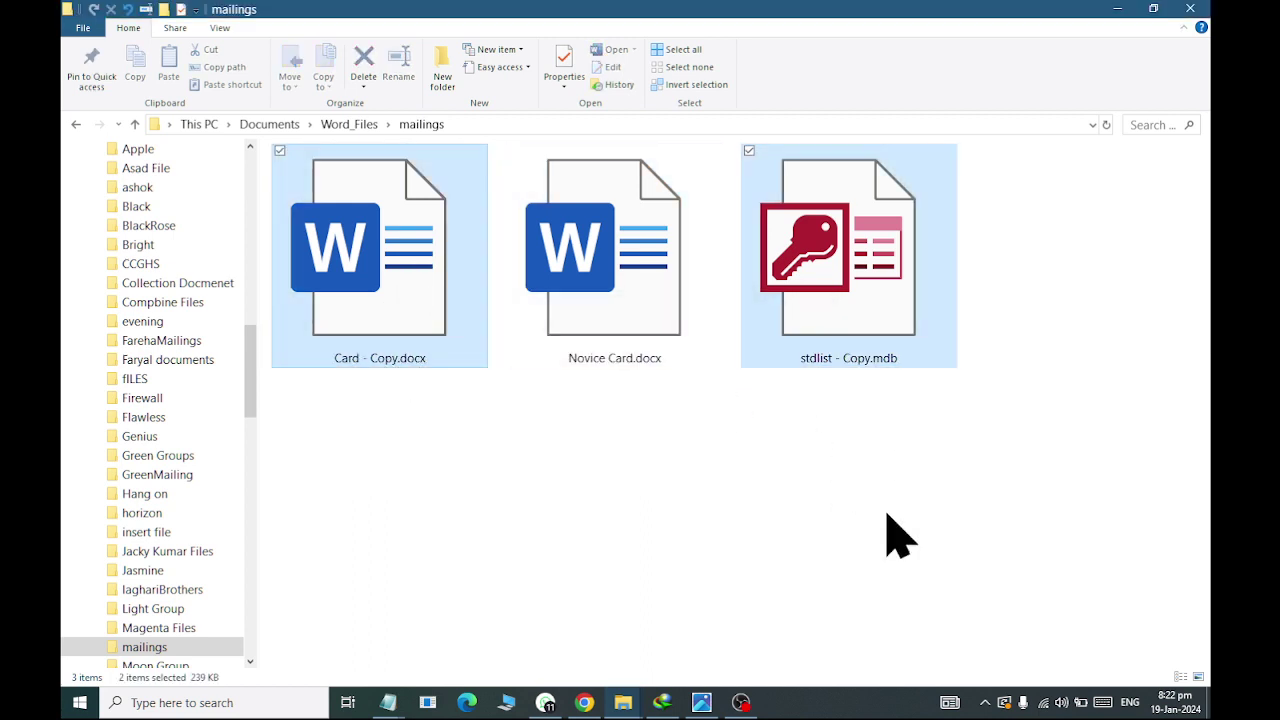
{"action": "left_click", "coordinate": [822, 332]}
{"action": "left_click", "coordinate": [372, 295], "text": "ctrl"}
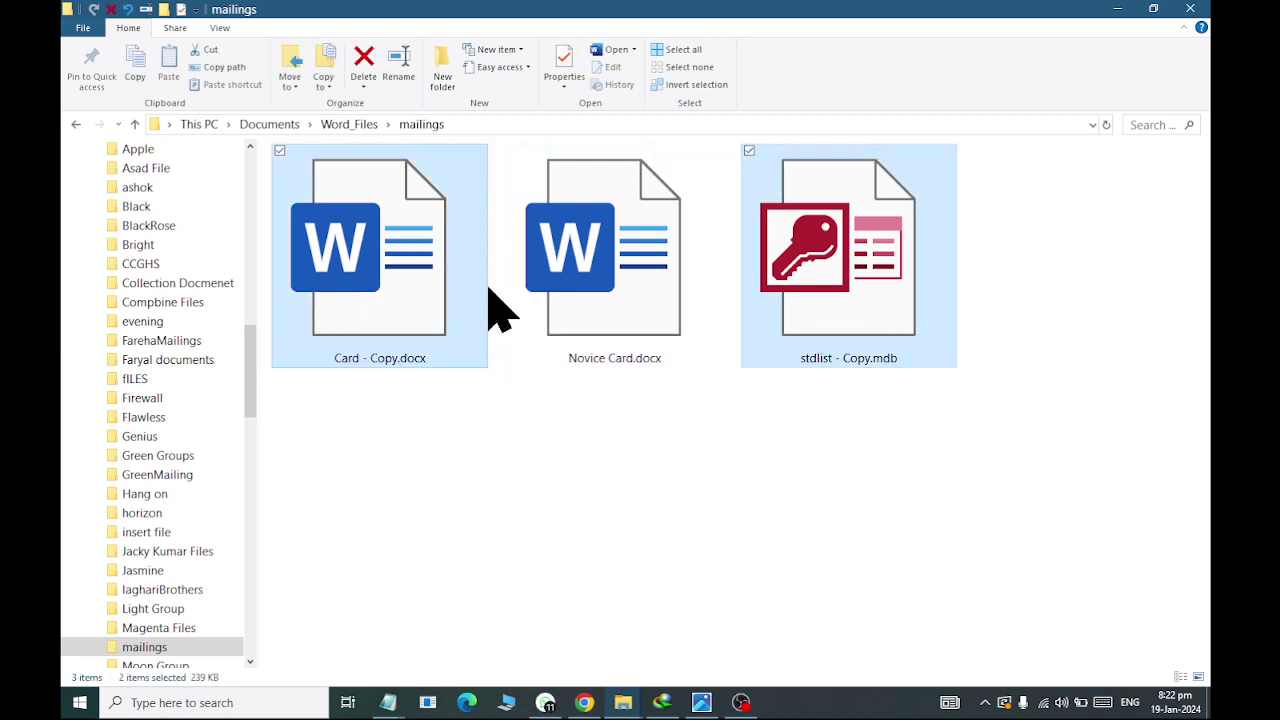
{"action": "key", "text": "shift+Delete"}
{"action": "left_click", "coordinate": [697, 363]}
{"action": "left_click", "coordinate": [325, 320]}
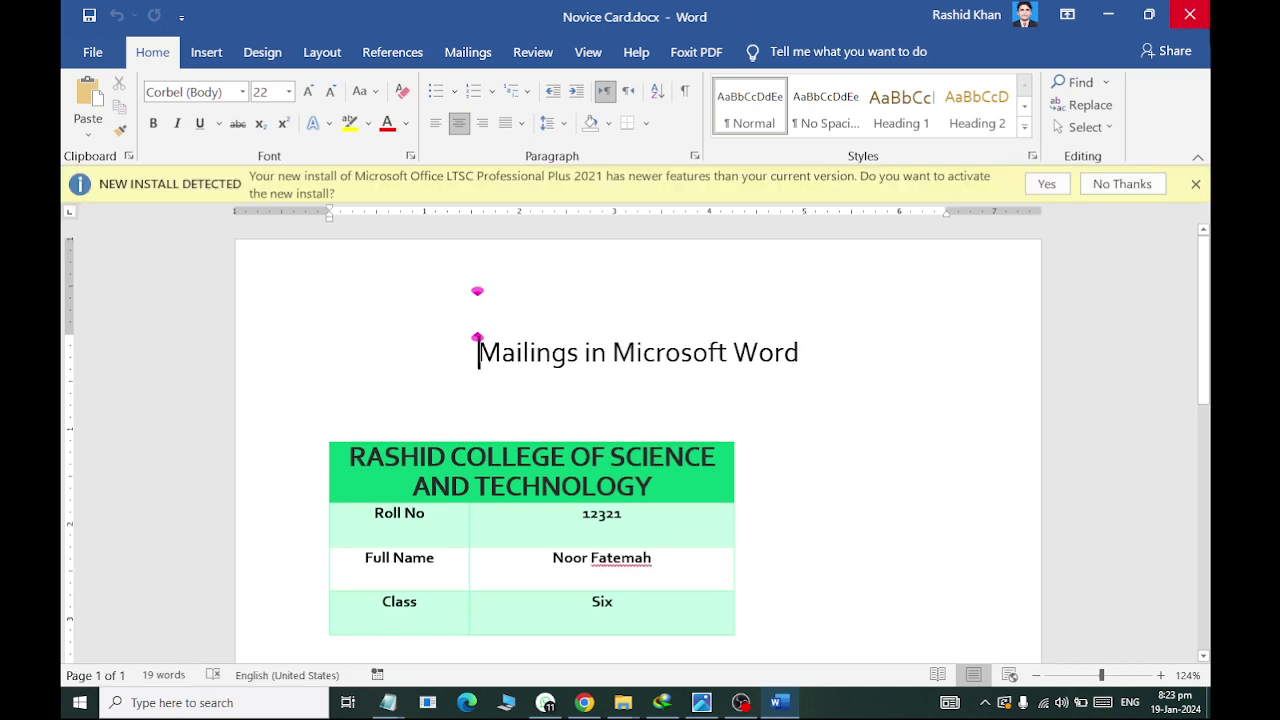
Dismiss the New Install Detected bar and place the caret inside the card table.
{"action": "left_click", "coordinate": [1196, 183]}
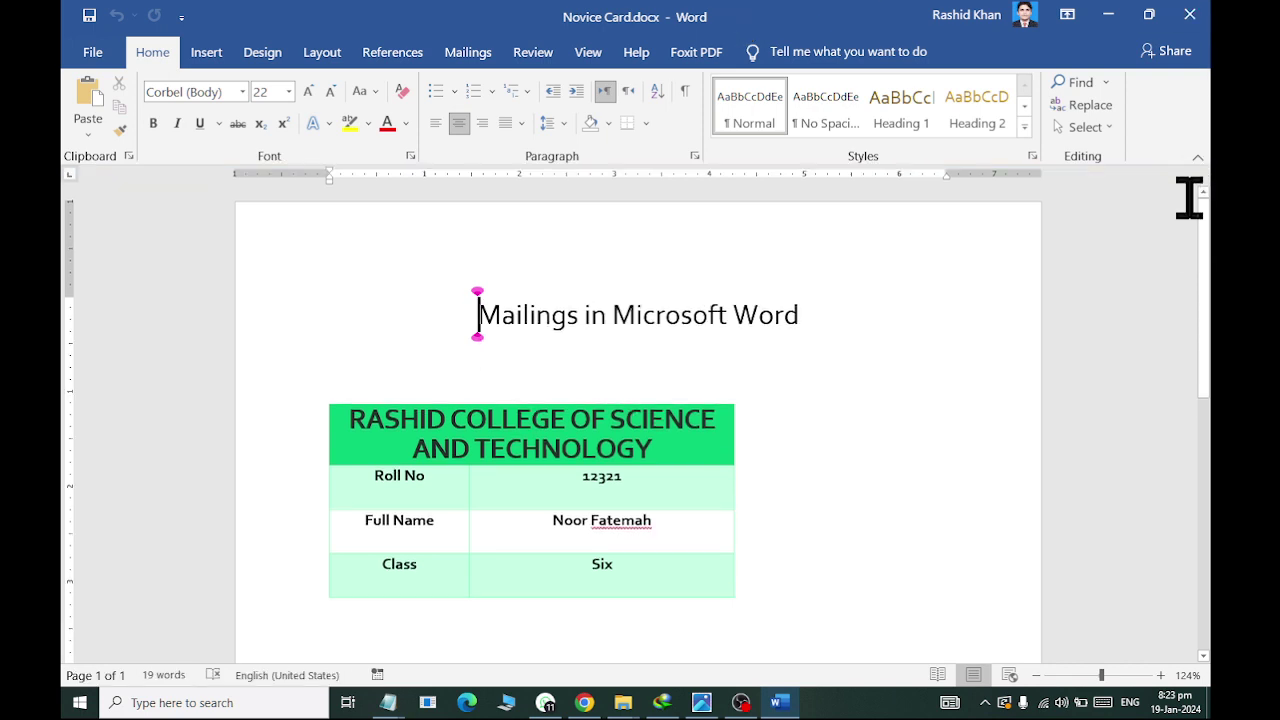
{"action": "left_click", "coordinate": [427, 520]}
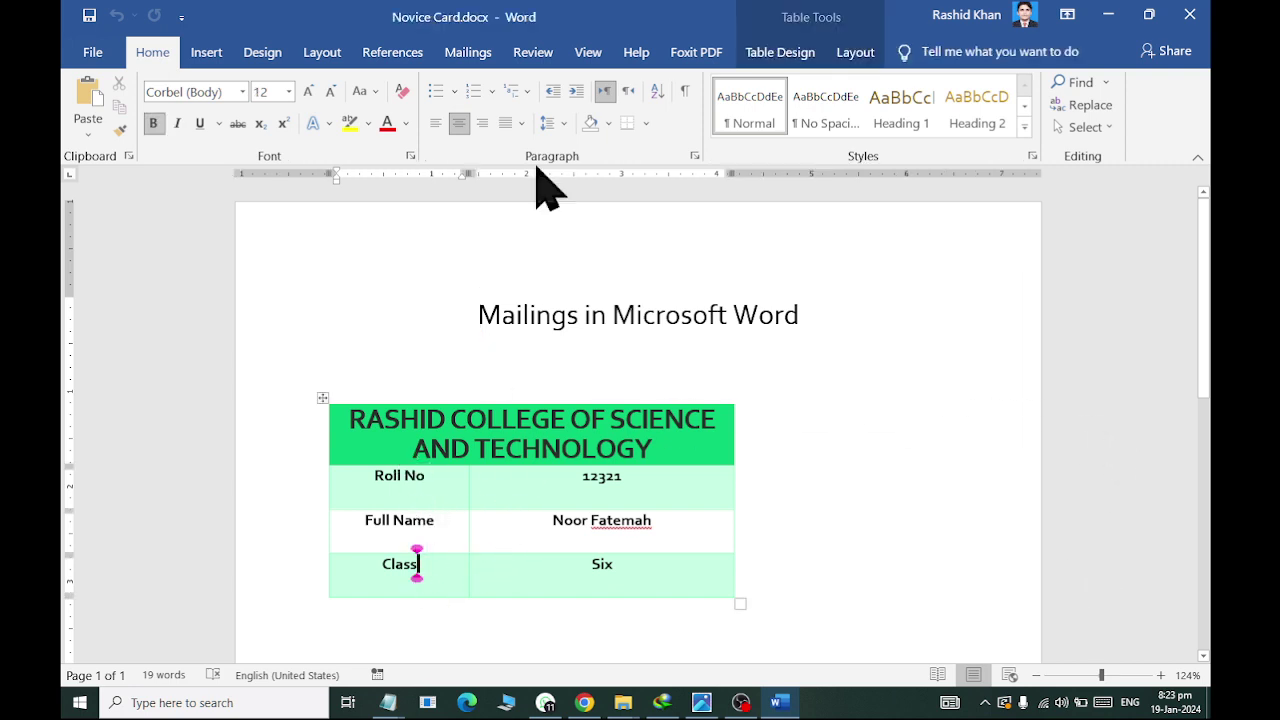
Start a new recipient list with Type a New List and open Customize Columns.
{"action": "left_click", "coordinate": [467, 55]}
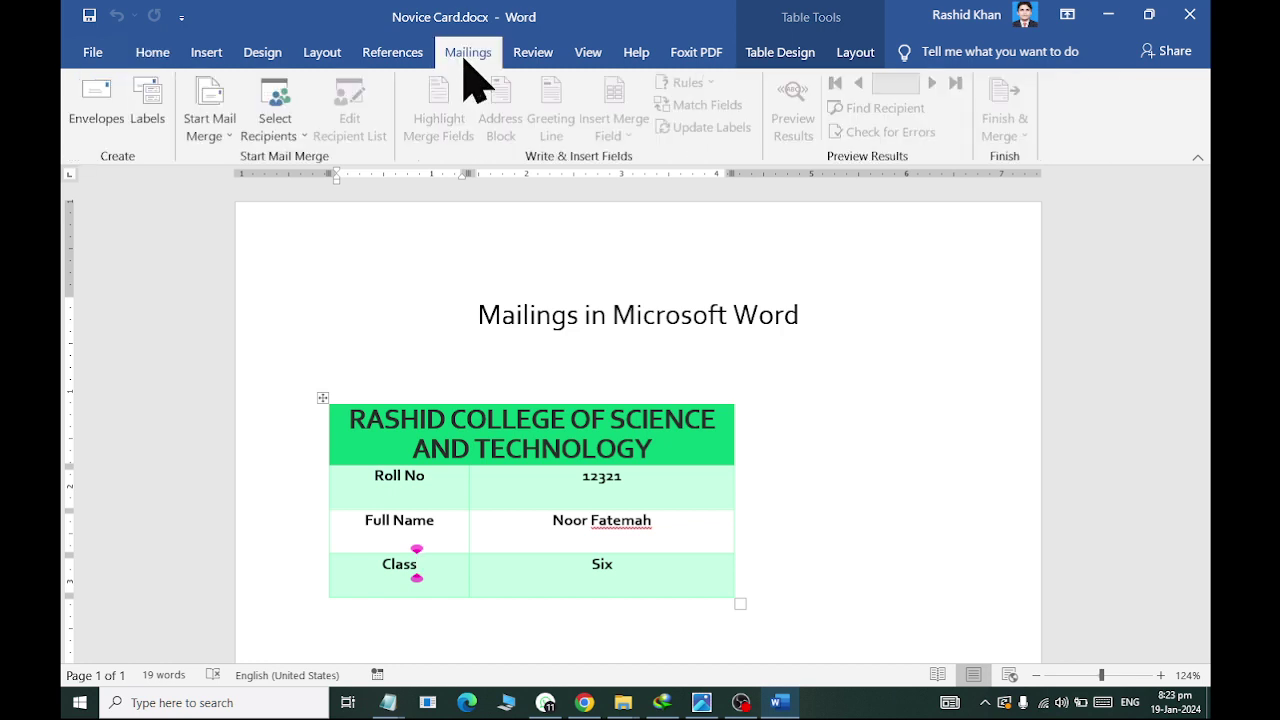
{"action": "left_click", "coordinate": [268, 140]}
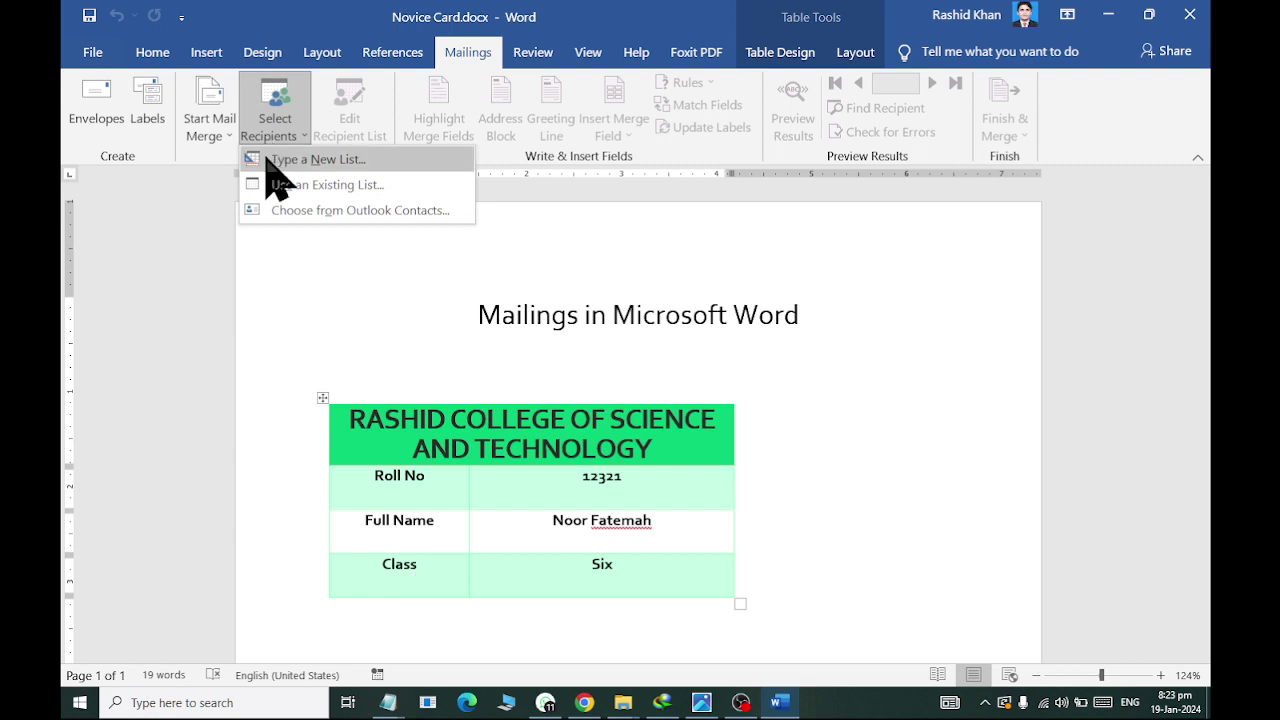
{"action": "left_click", "coordinate": [278, 165]}
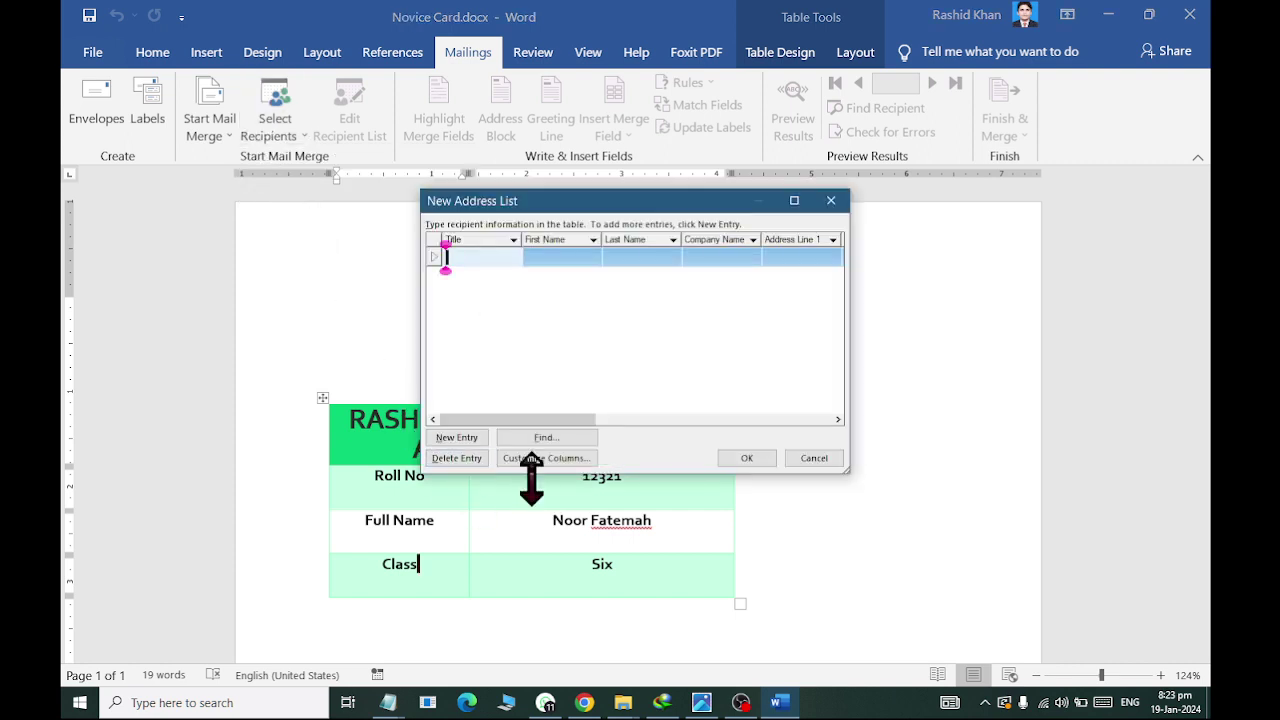
{"action": "left_click", "coordinate": [533, 460]}
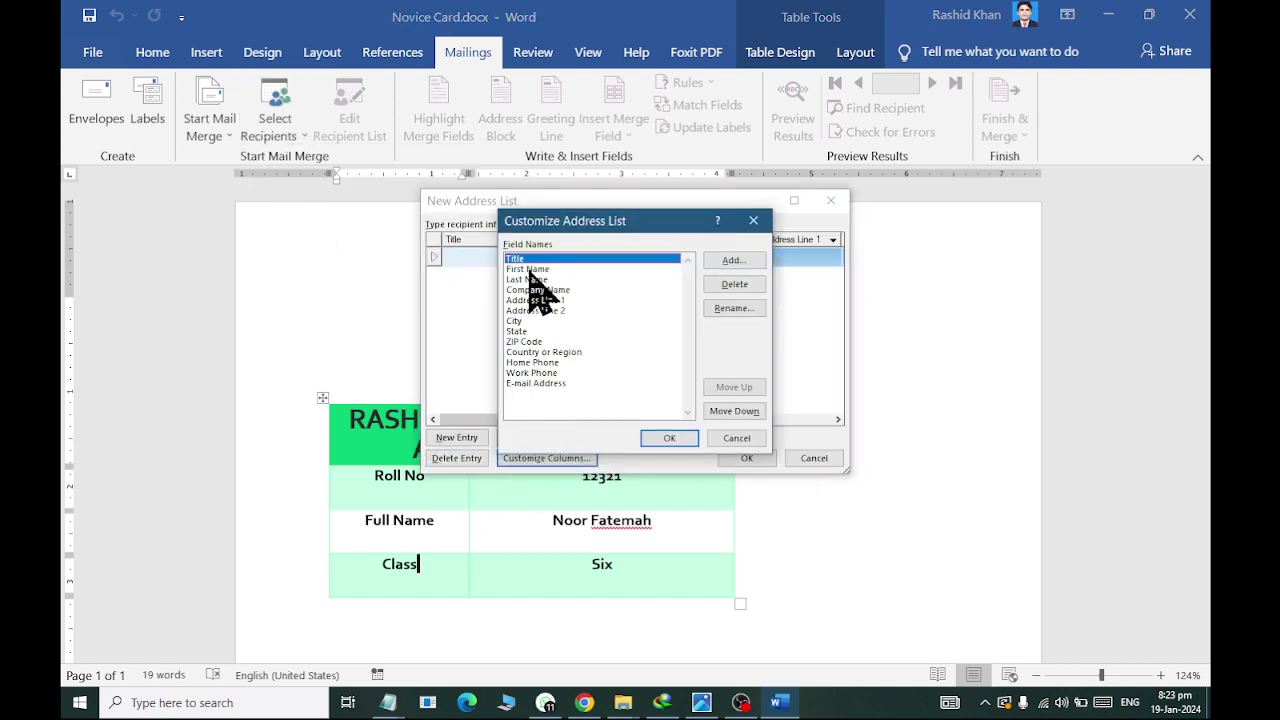
Remove every default address field except Title, including E-mail Address and the phone fields.
{"action": "left_click", "coordinate": [537, 383]}
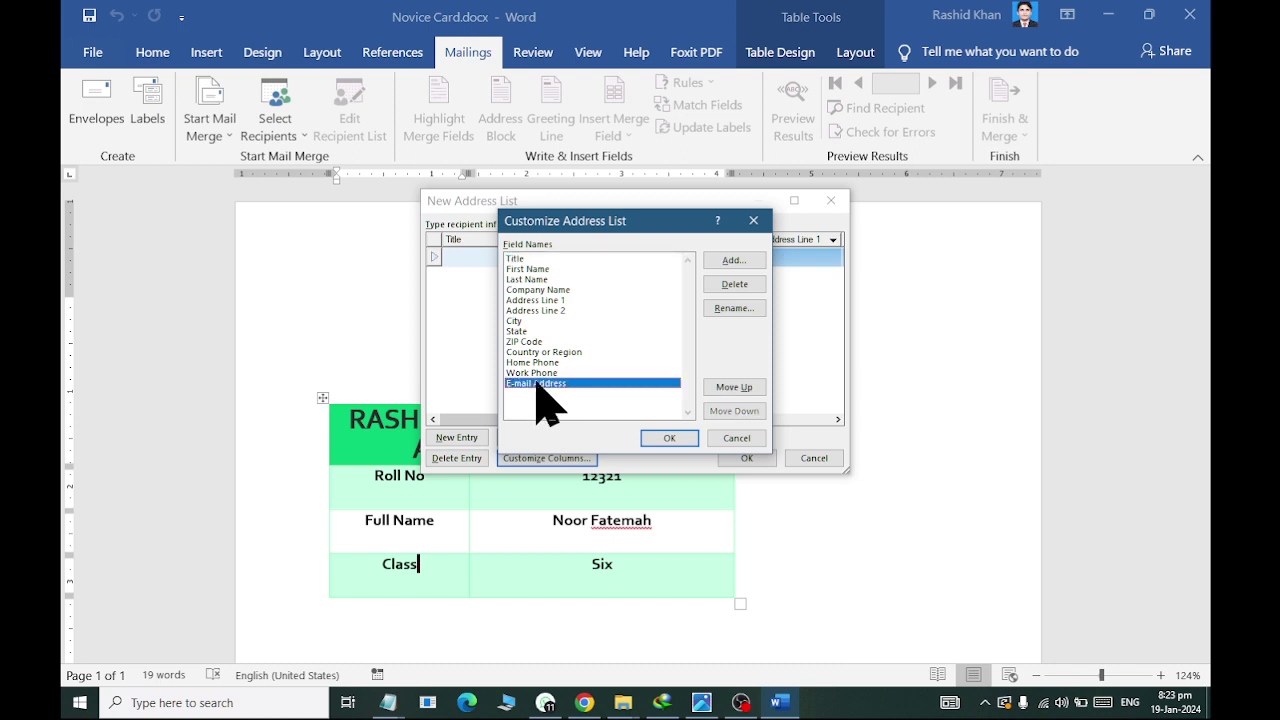
{"action": "left_click", "coordinate": [734, 284]}
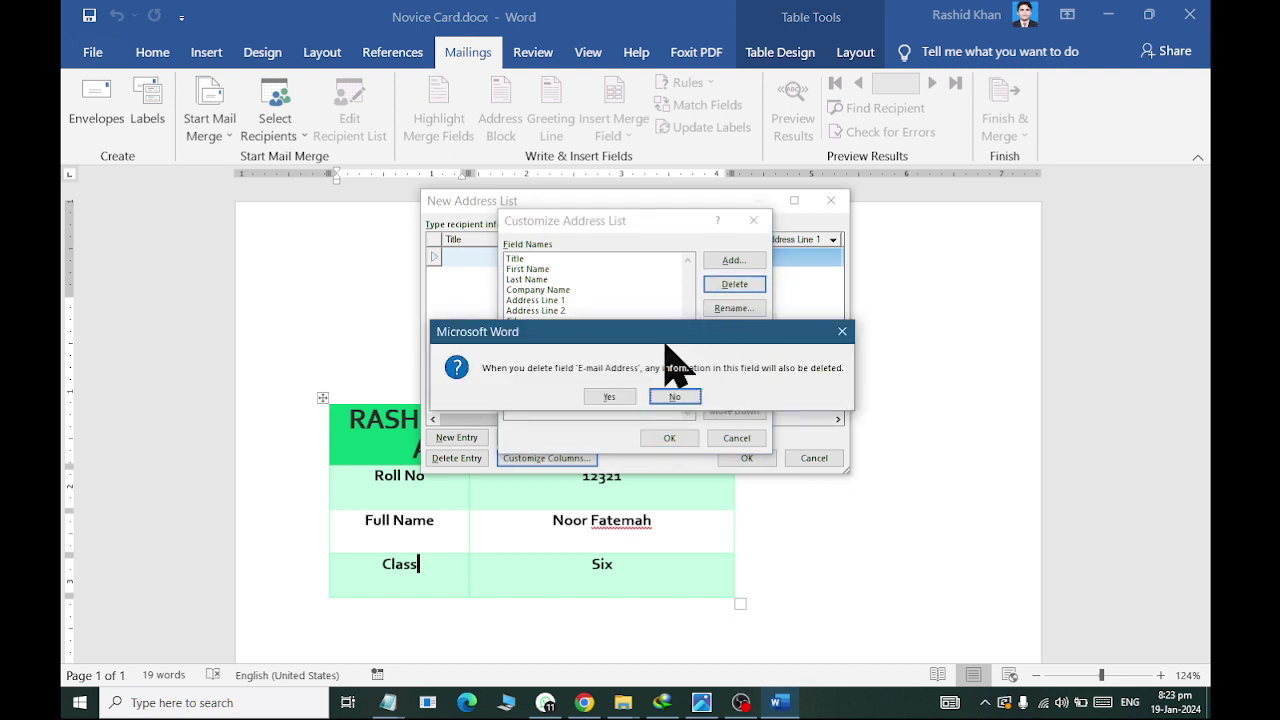
{"action": "left_click", "coordinate": [609, 397]}
{"action": "left_click", "coordinate": [735, 285]}
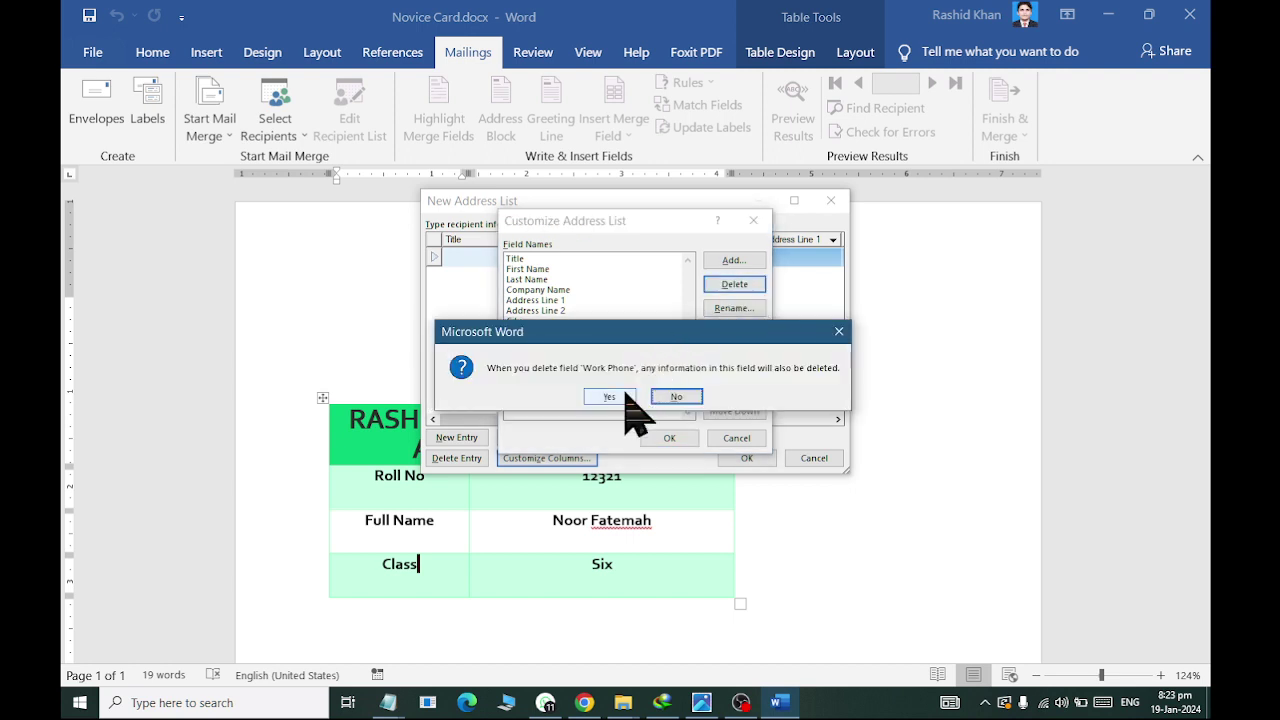
{"action": "left_click", "coordinate": [608, 397]}
{"action": "left_click", "coordinate": [735, 284]}
{"action": "left_click", "coordinate": [628, 401]}
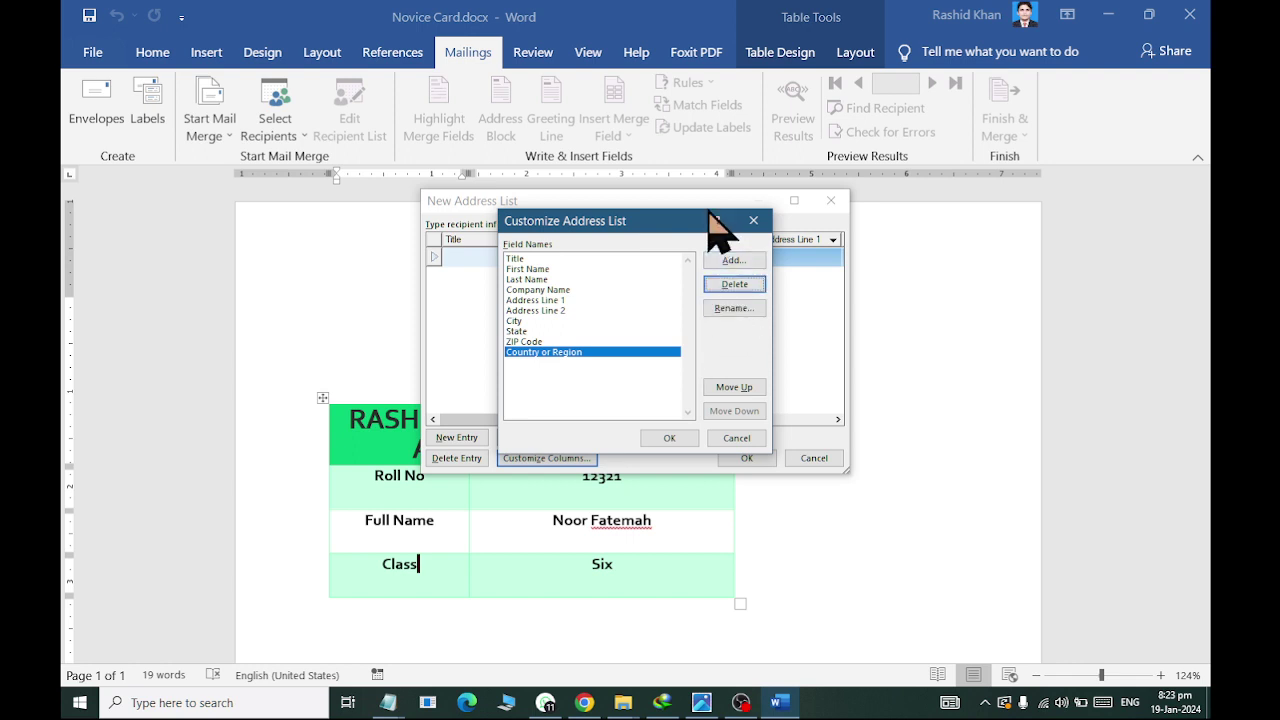
{"action": "key", "text": "Return"}
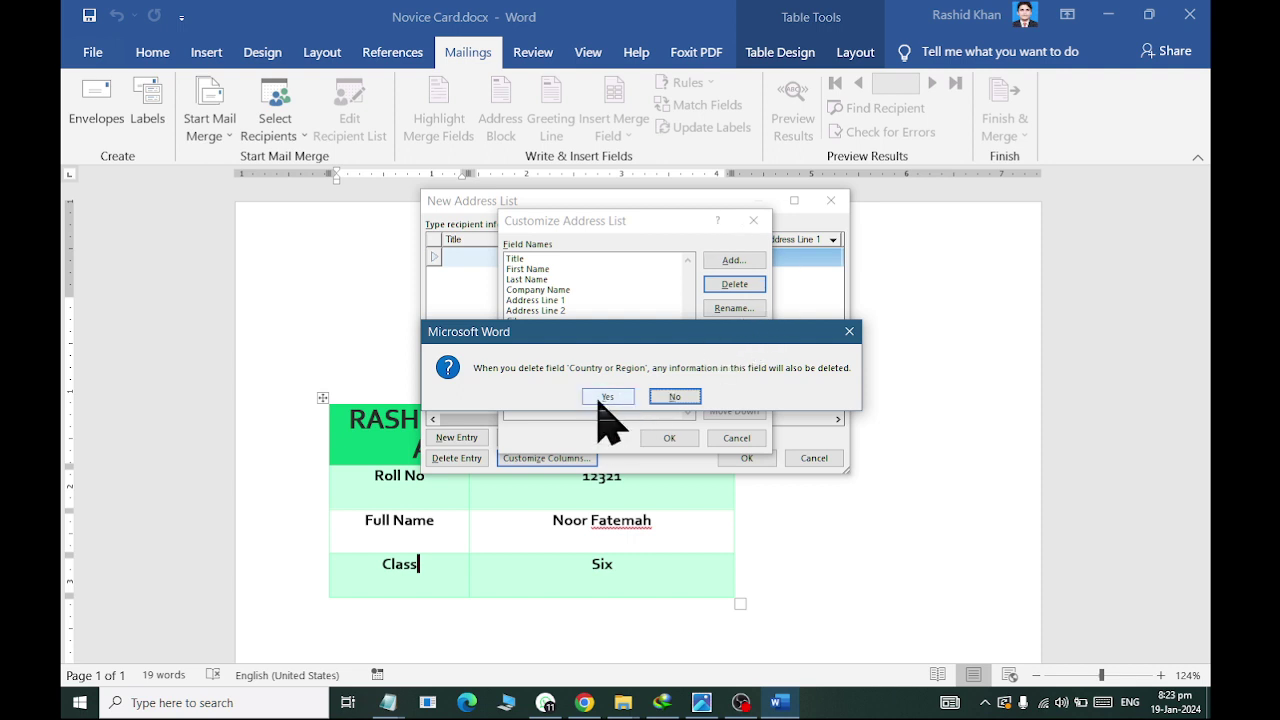
{"action": "key", "text": "y"}
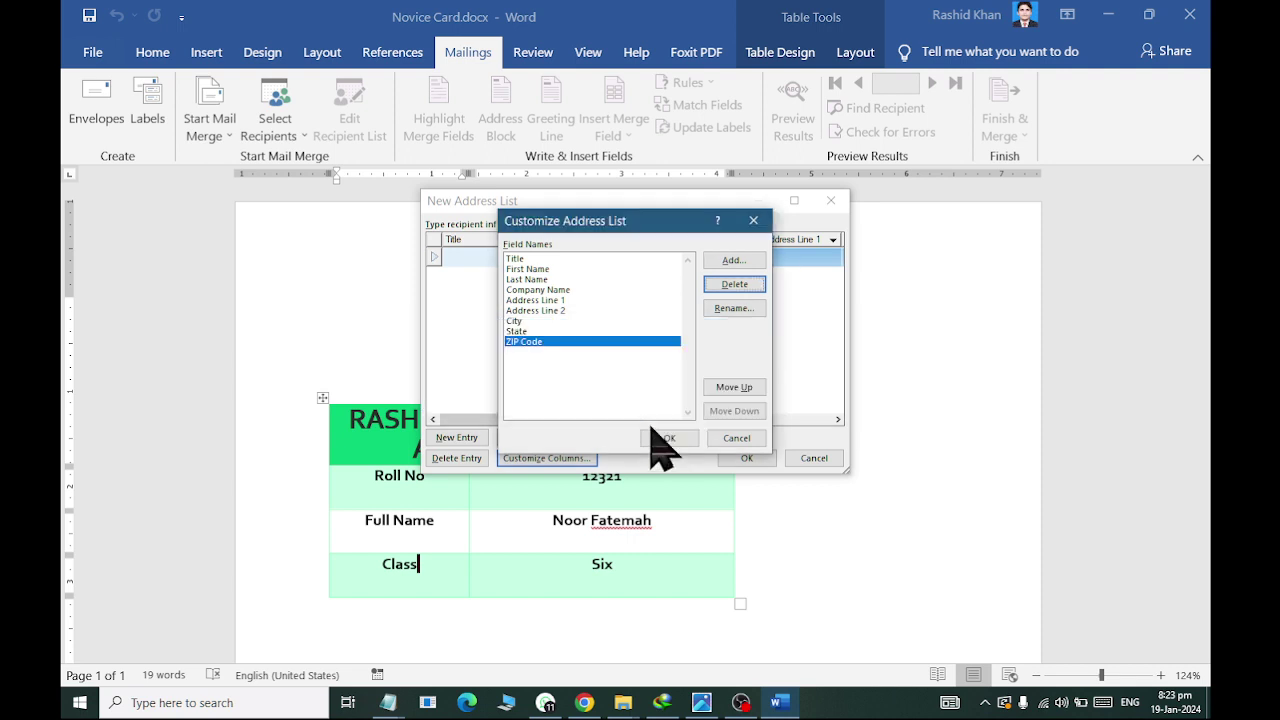
{"action": "key", "text": "Return"}
{"action": "key", "text": "y"}
{"action": "key", "text": "Return"}
{"action": "key", "text": "y"}
{"action": "key", "text": "Return"}
{"action": "key", "text": "y"}
{"action": "key", "text": "Return"}
{"action": "key", "text": "y"}
{"action": "key", "text": "Return"}
{"action": "key", "text": "y"}
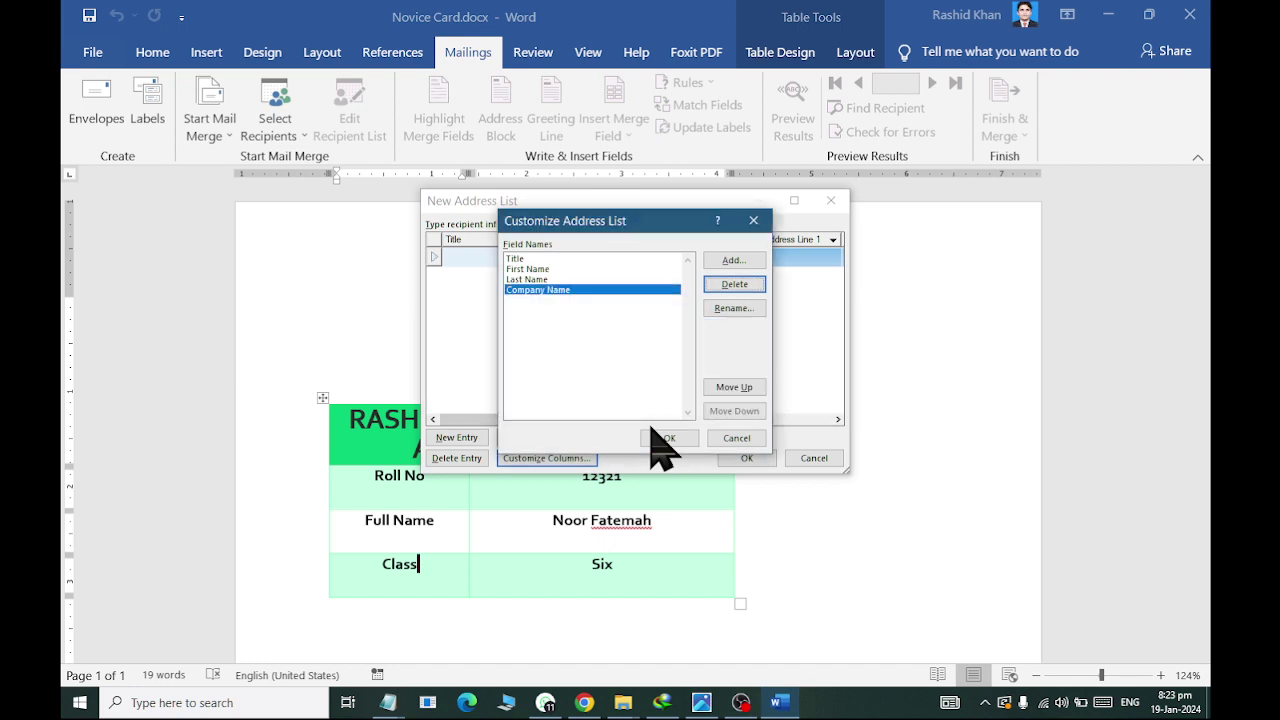
{"action": "key", "text": "Return"}
{"action": "key", "text": "y"}
{"action": "key", "text": "Return"}
{"action": "key", "text": "y"}
{"action": "key", "text": "Return"}
{"action": "key", "text": "y"}
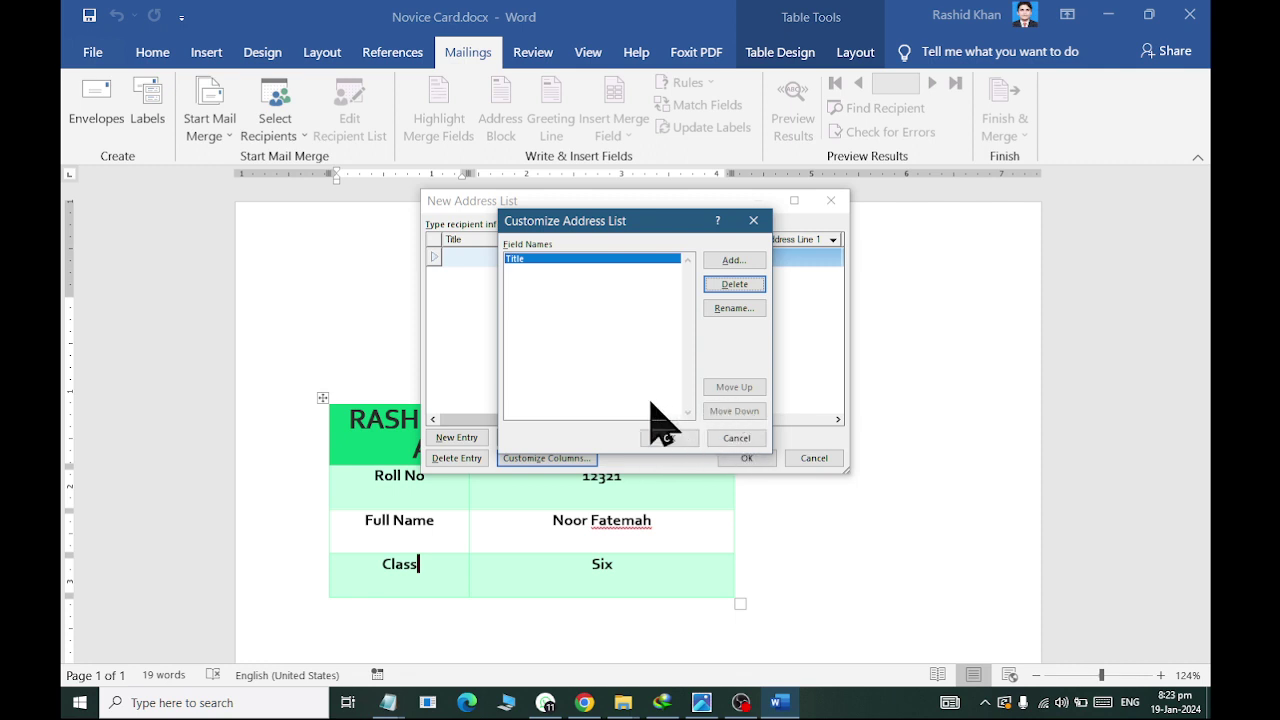
Rename Title to Roll No, add FullName and Class fields, and confirm the columns.
{"action": "left_click", "coordinate": [755, 310]}
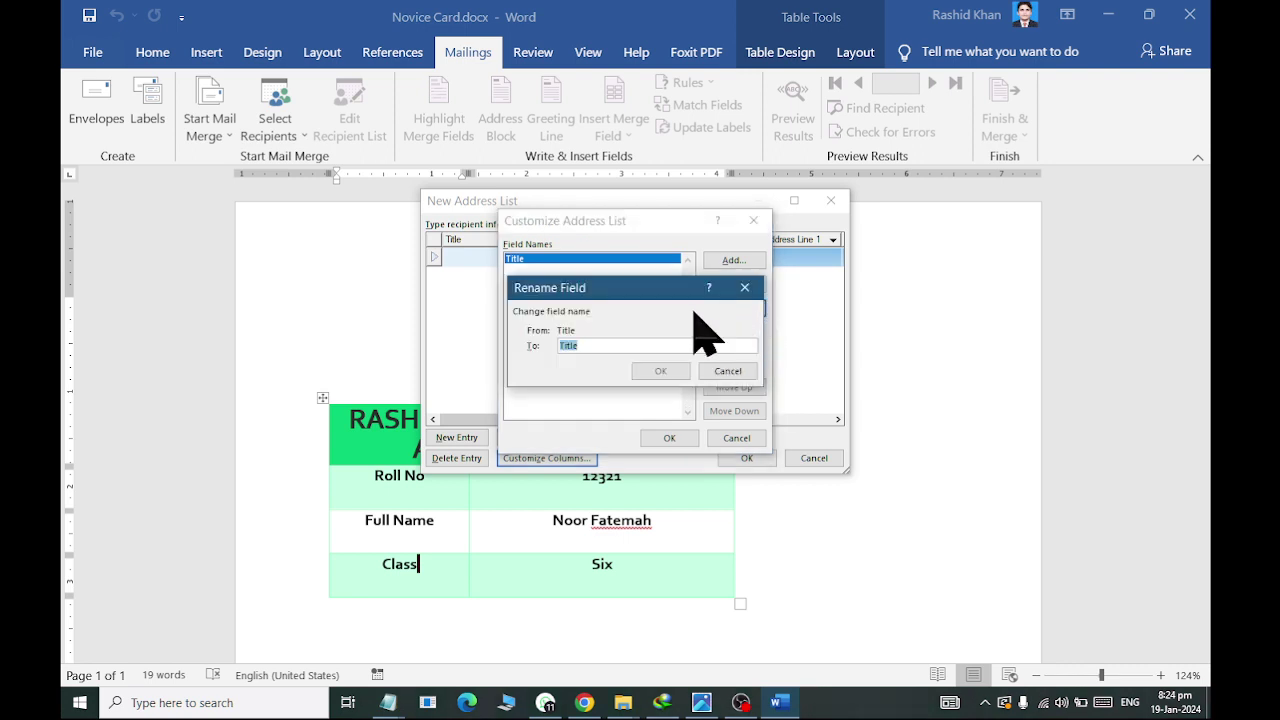
{"action": "type", "text": "Roll No"}
{"action": "key", "text": "Return"}
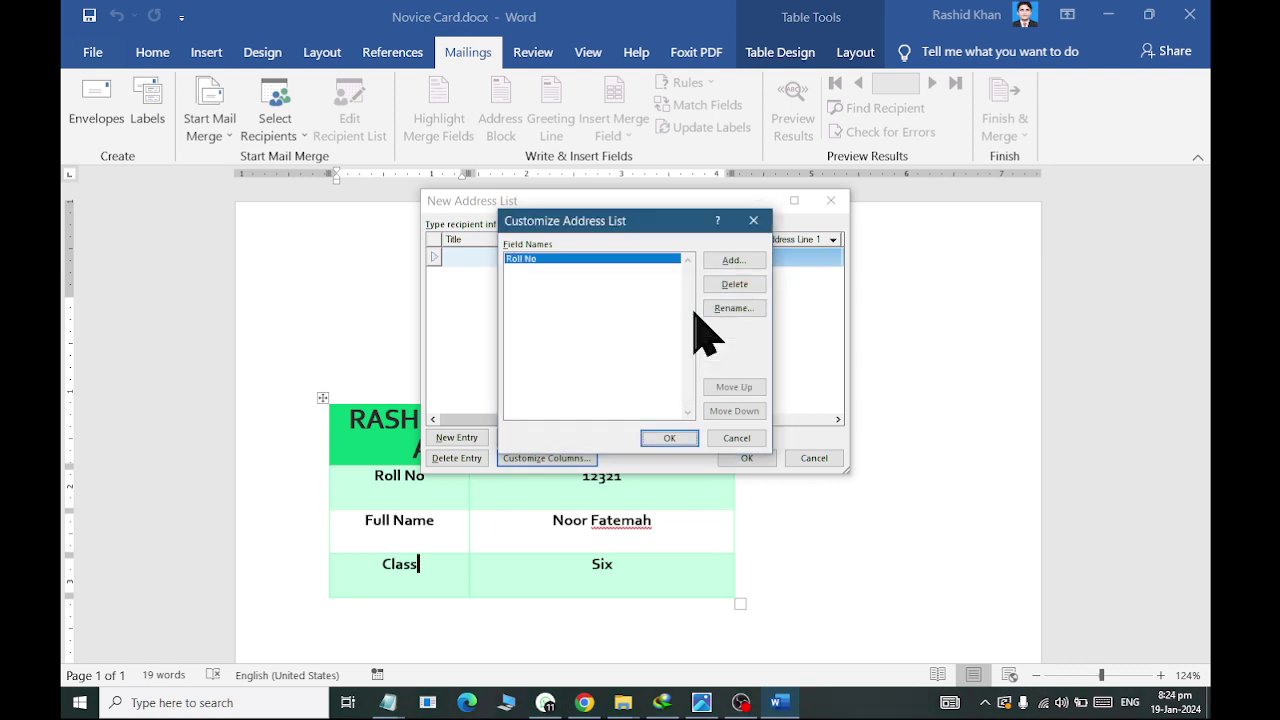
{"action": "left_click", "coordinate": [736, 261]}
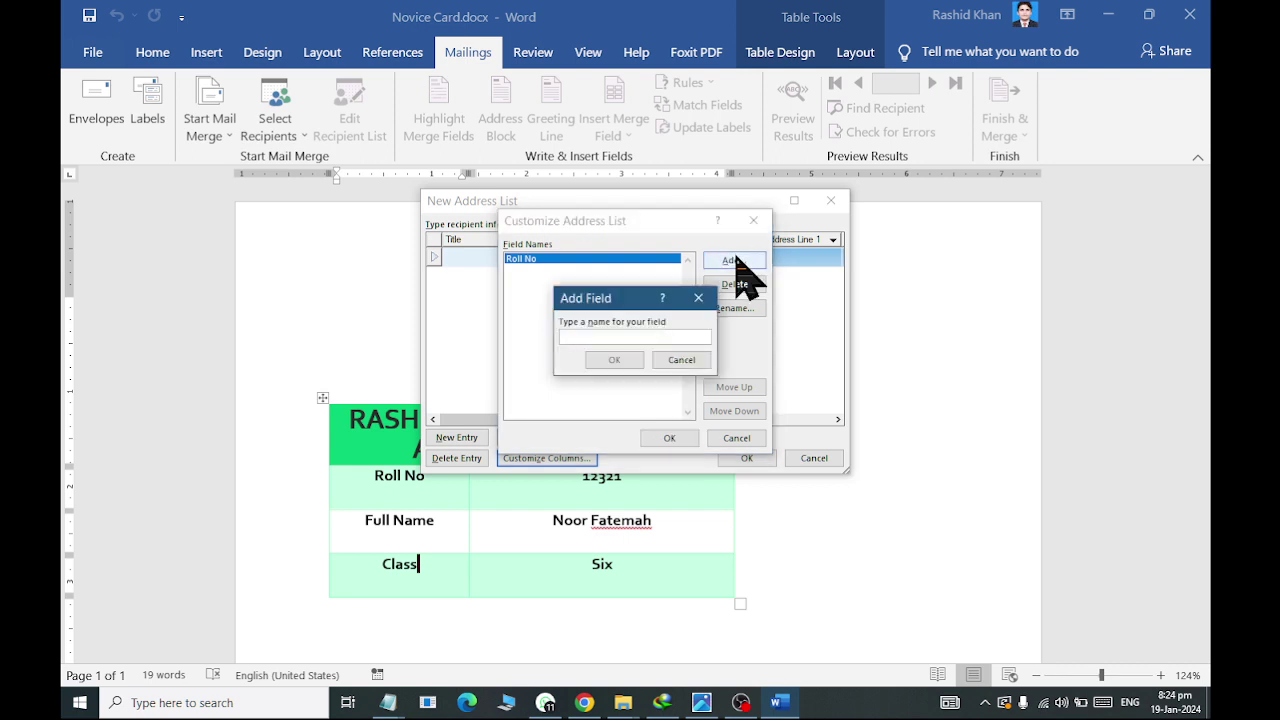
{"action": "type", "text": "FullName"}
{"action": "key", "text": "Return"}
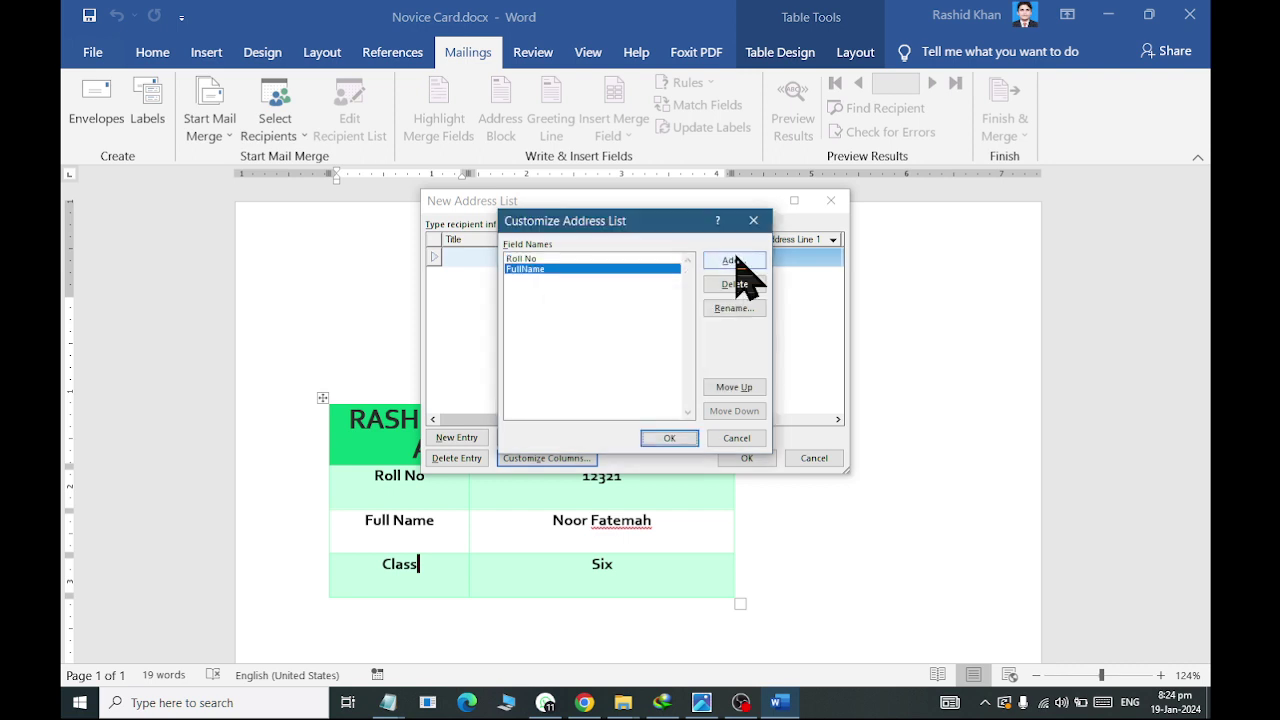
{"action": "left_click", "coordinate": [736, 260]}
{"action": "type", "text": "Class"}
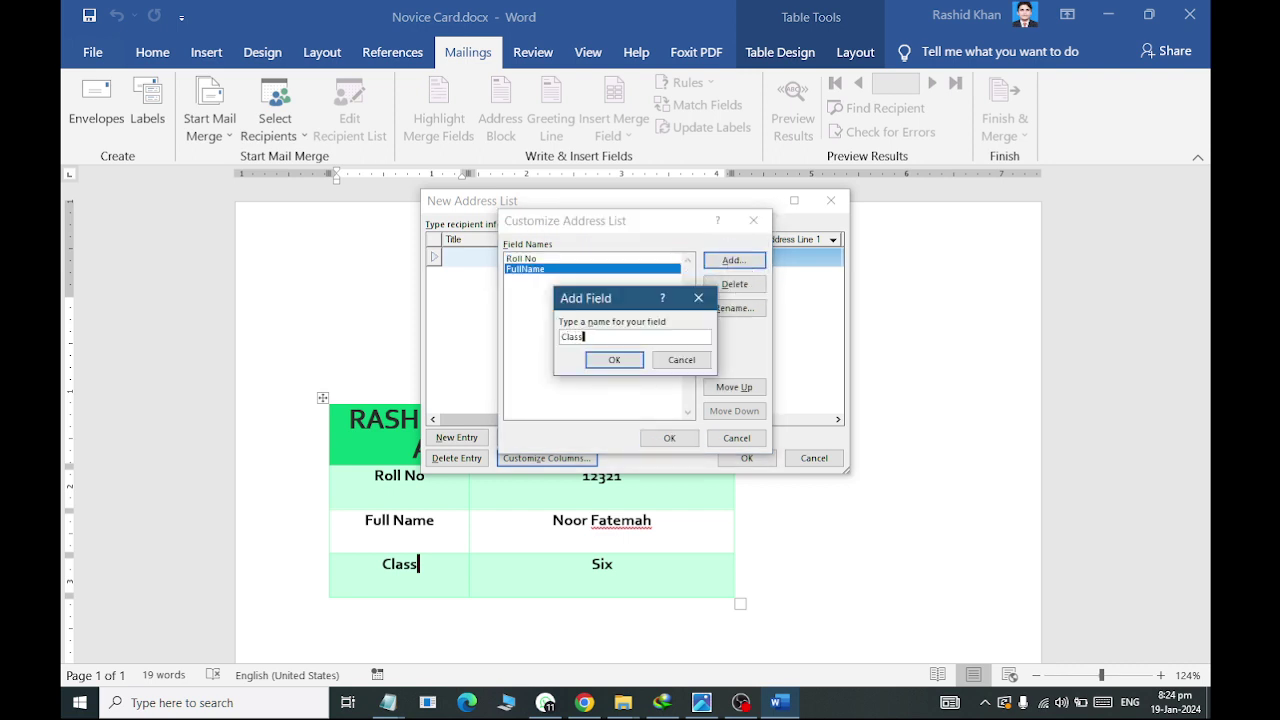
{"action": "key", "text": "Return"}
{"action": "left_click", "coordinate": [669, 438]}
{"action": "type", "text": "4123"}
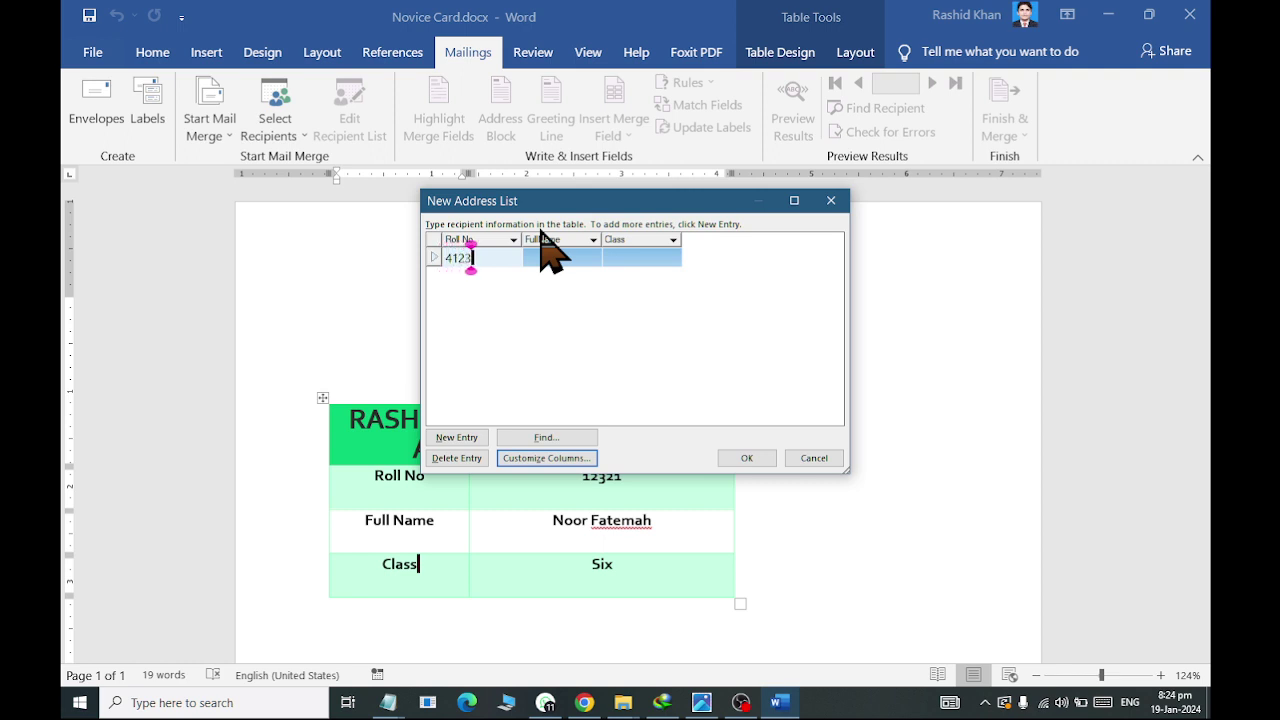
Enter roll numbers, full names and classes for the first two students (Matric, Inter).
{"action": "key", "text": "Tab"}
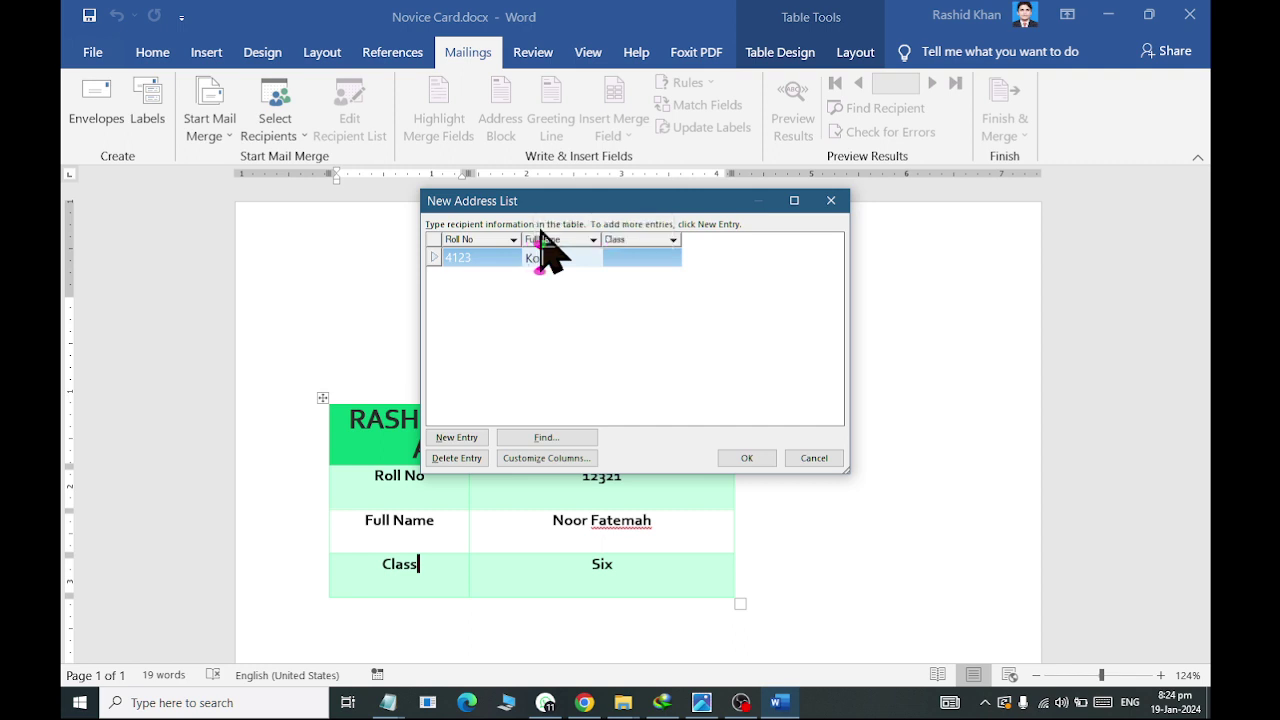
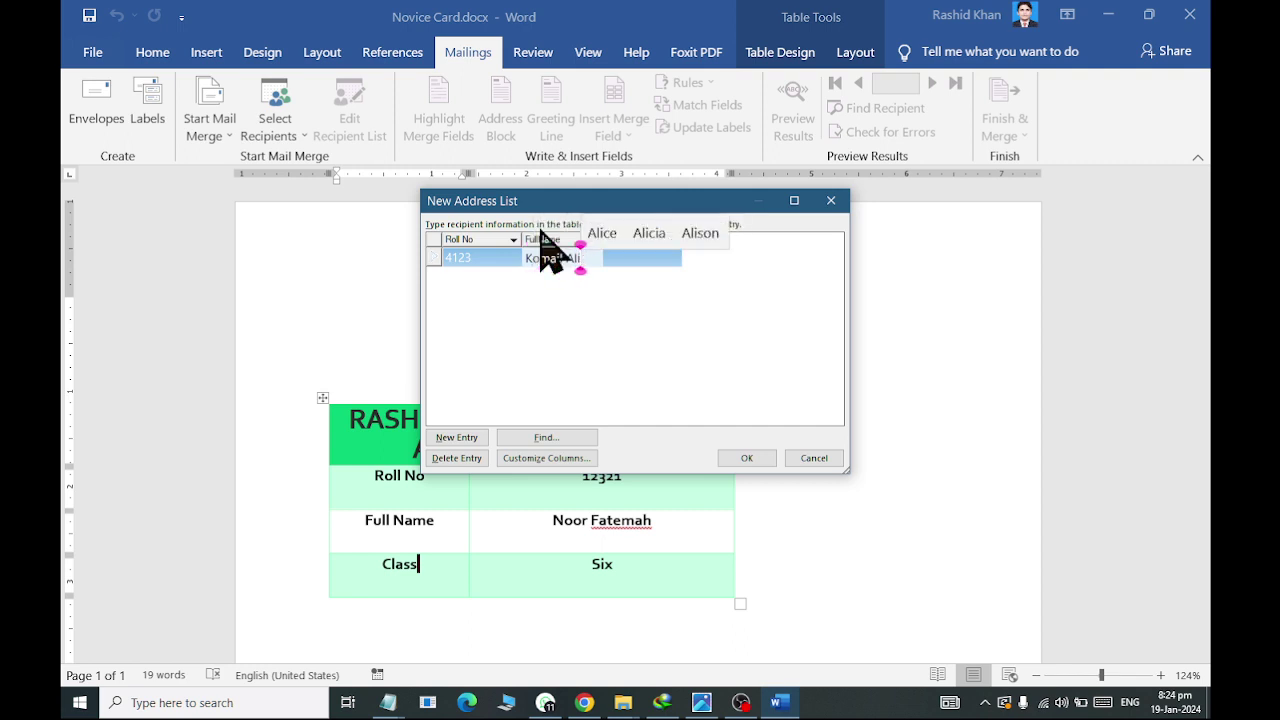
{"action": "key", "text": "Tab"}
{"action": "type", "text": "Matric"}
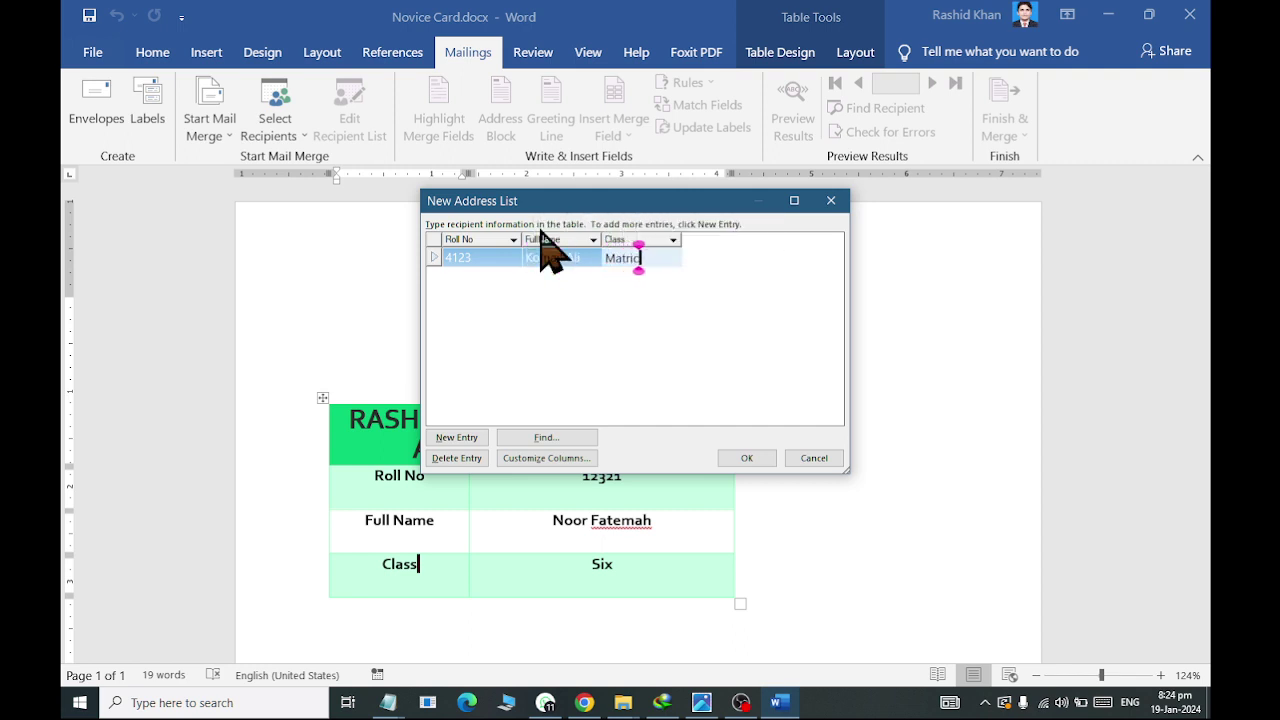
{"action": "left_click", "coordinate": [447, 440]}
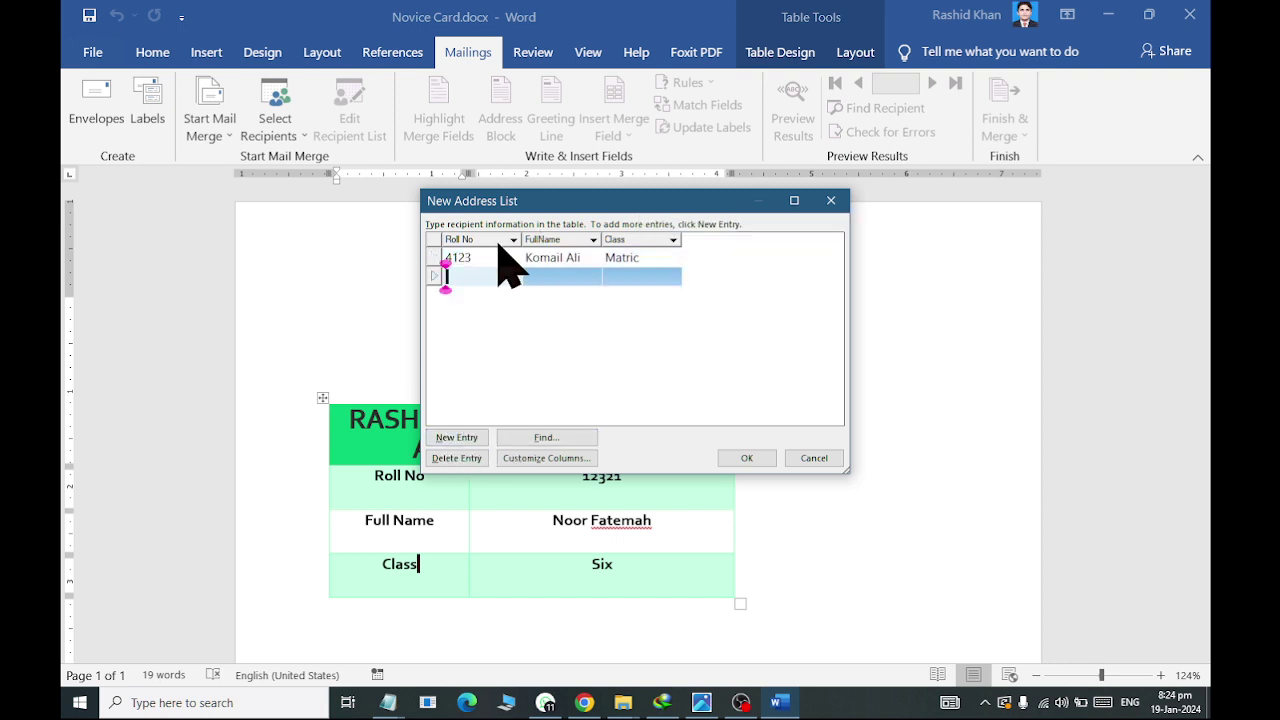
{"action": "type", "text": "5312"}
{"action": "key", "text": "Tab"}
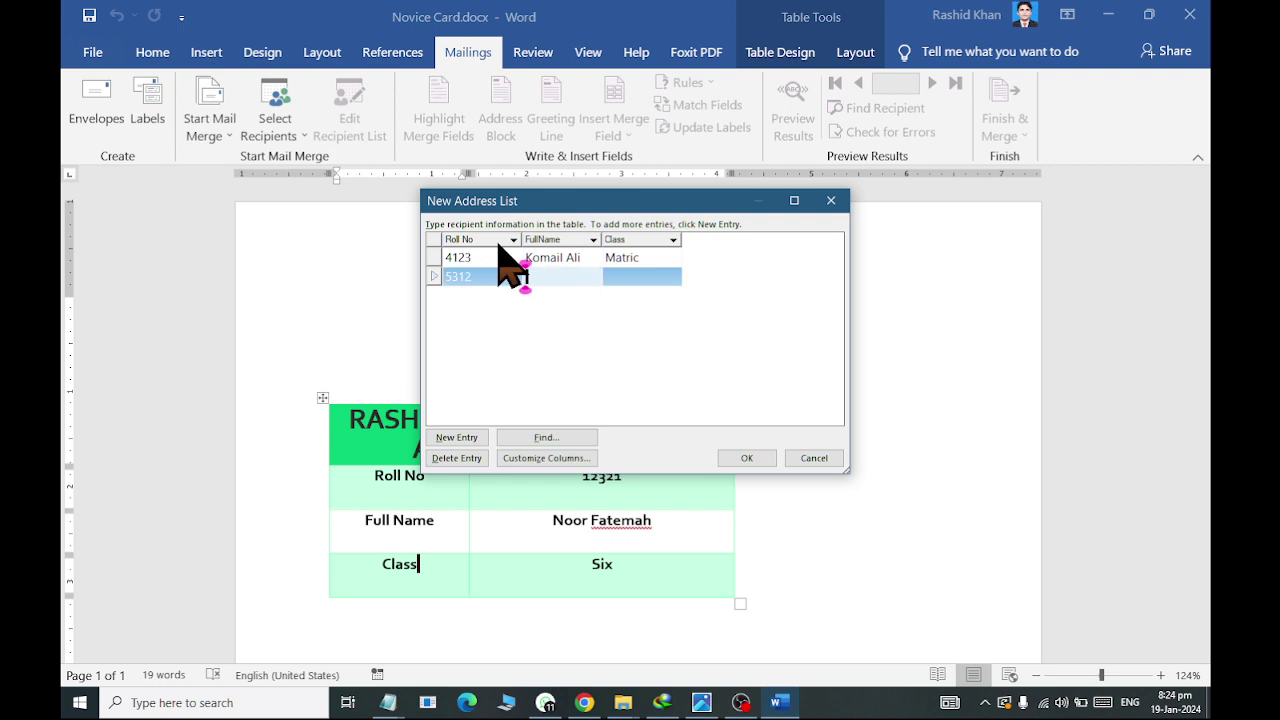
{"action": "key", "text": "Tab"}
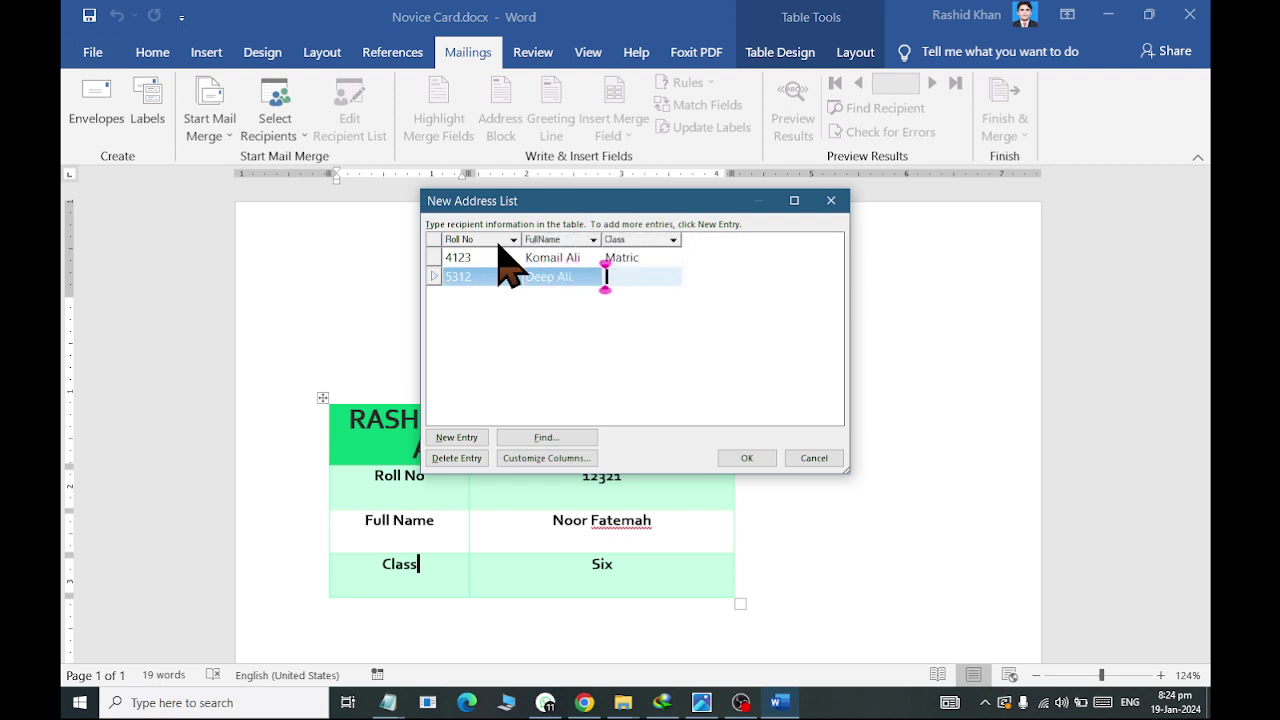
{"action": "type", "text": "Inter"}
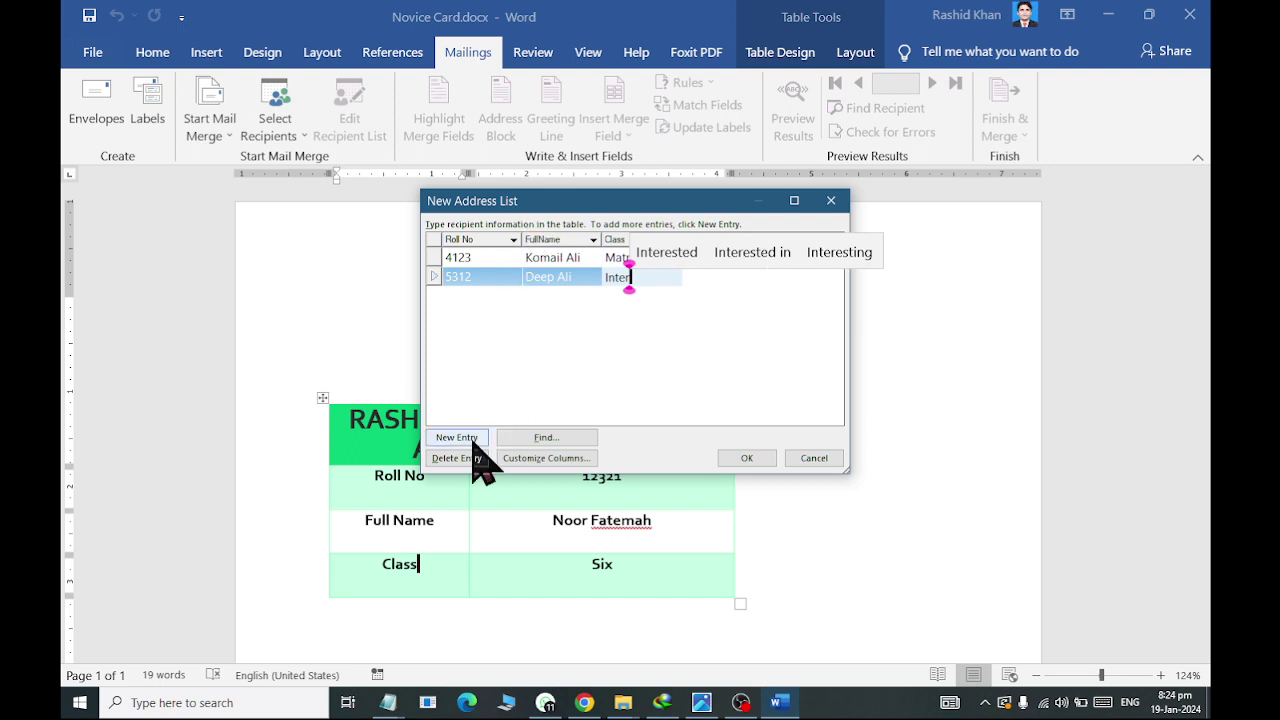
Add a third student entry with full name and class Matric, and finish the list.
{"action": "left_click", "coordinate": [456, 437]}
{"action": "type", "text": "43212"}
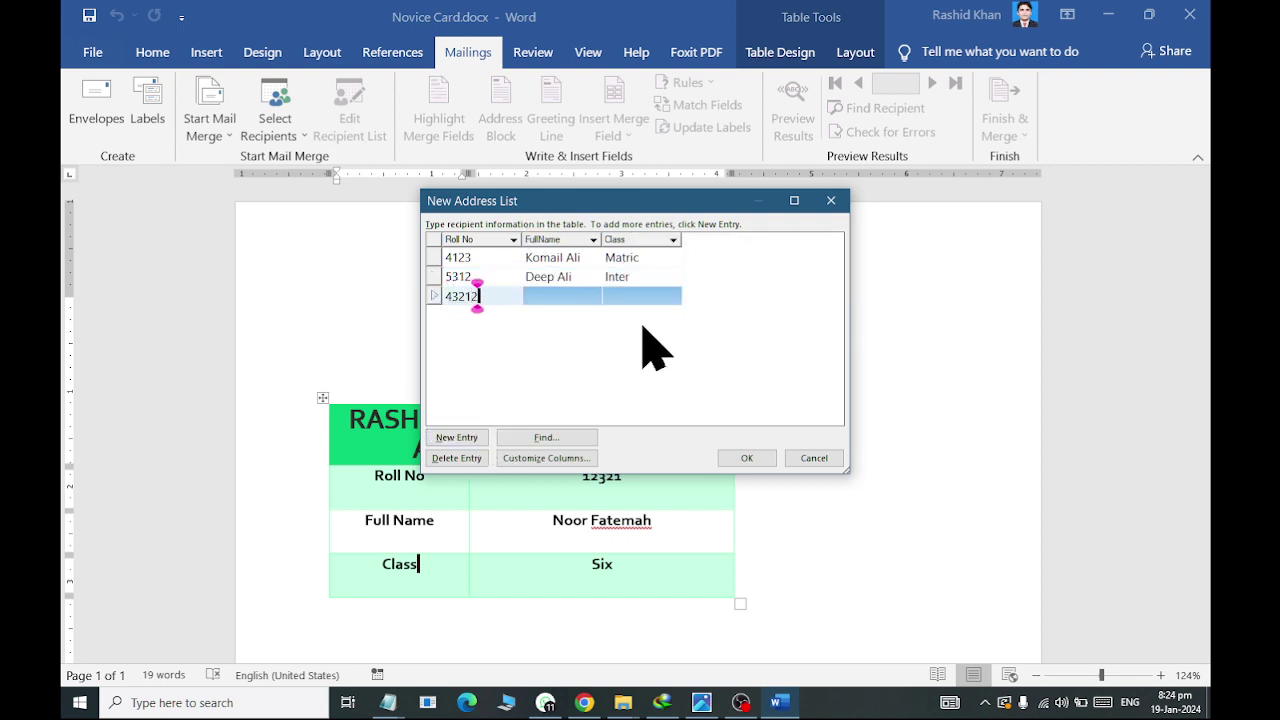
{"action": "key", "text": "Tab"}
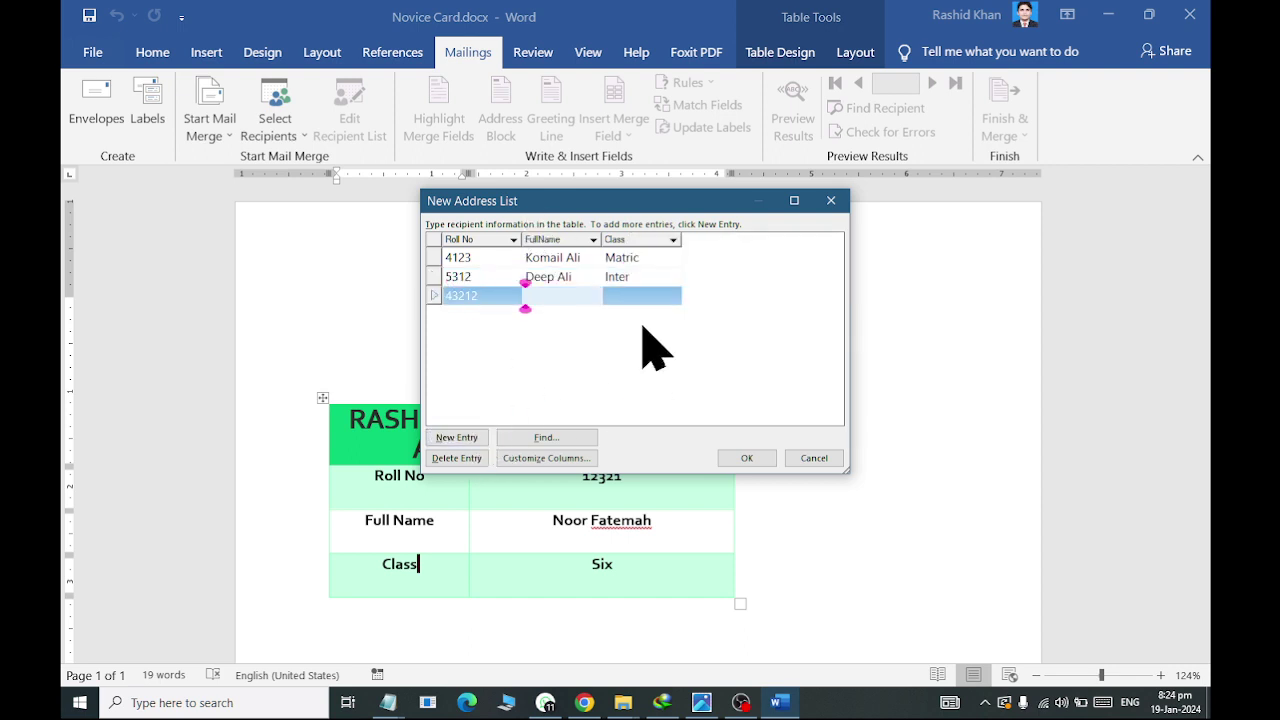
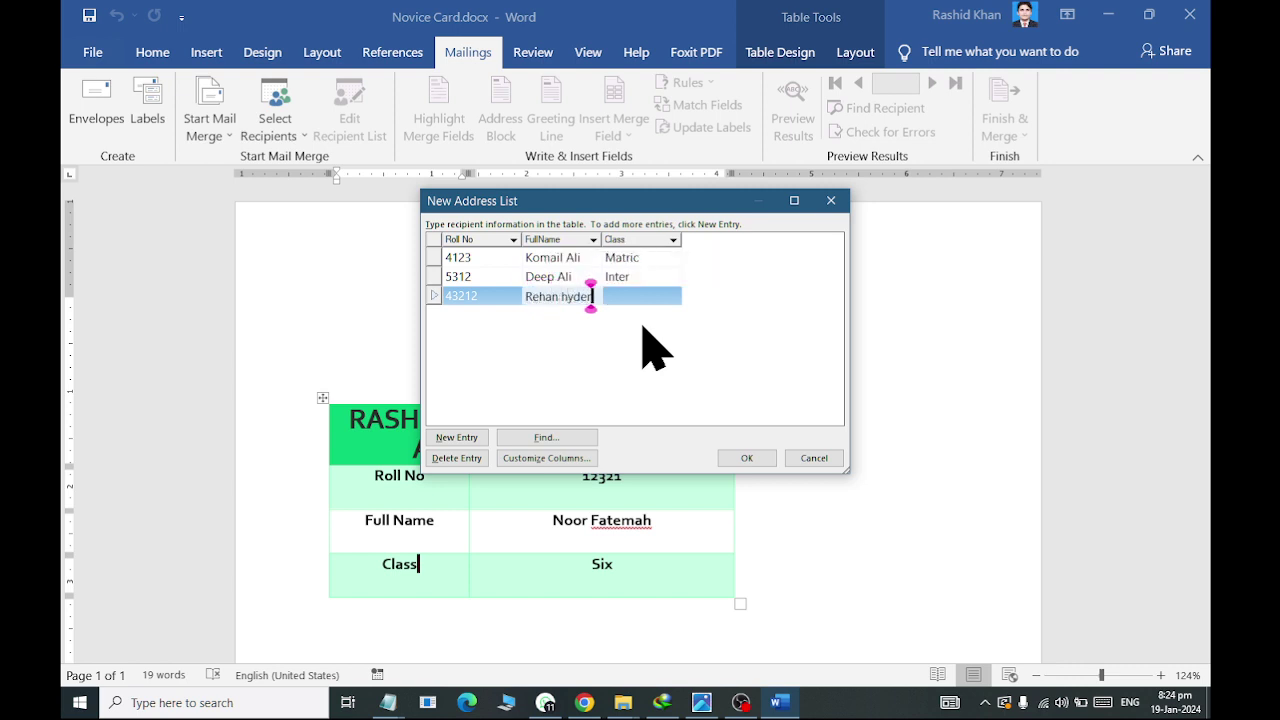
{"action": "key", "text": "Tab"}
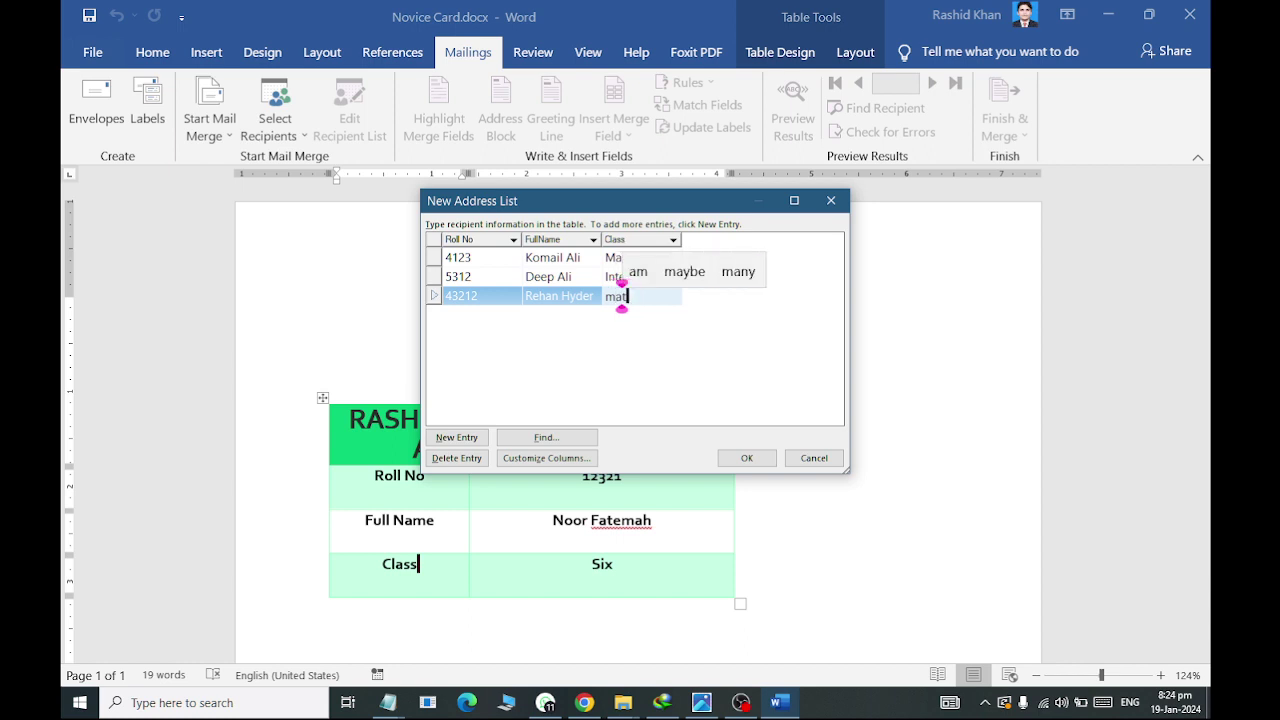
{"action": "type", "text": "t"}
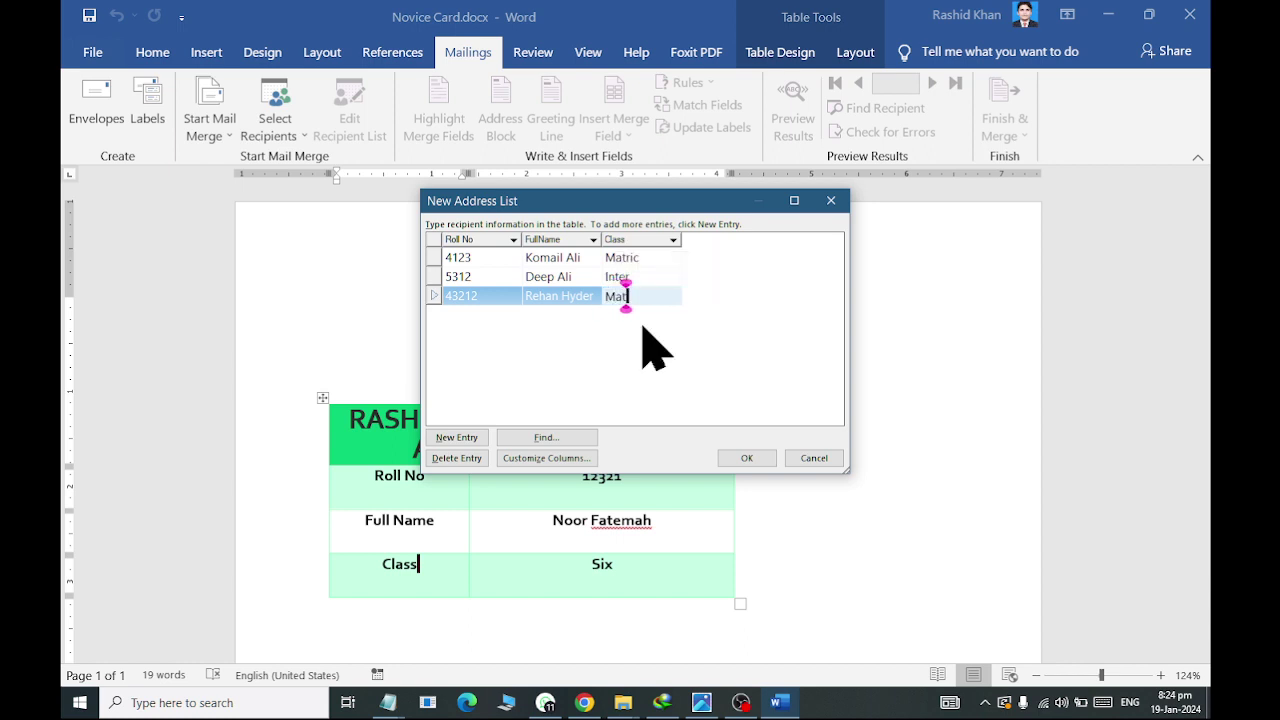
{"action": "type", "text": "ric"}
{"action": "key", "text": "Tab"}
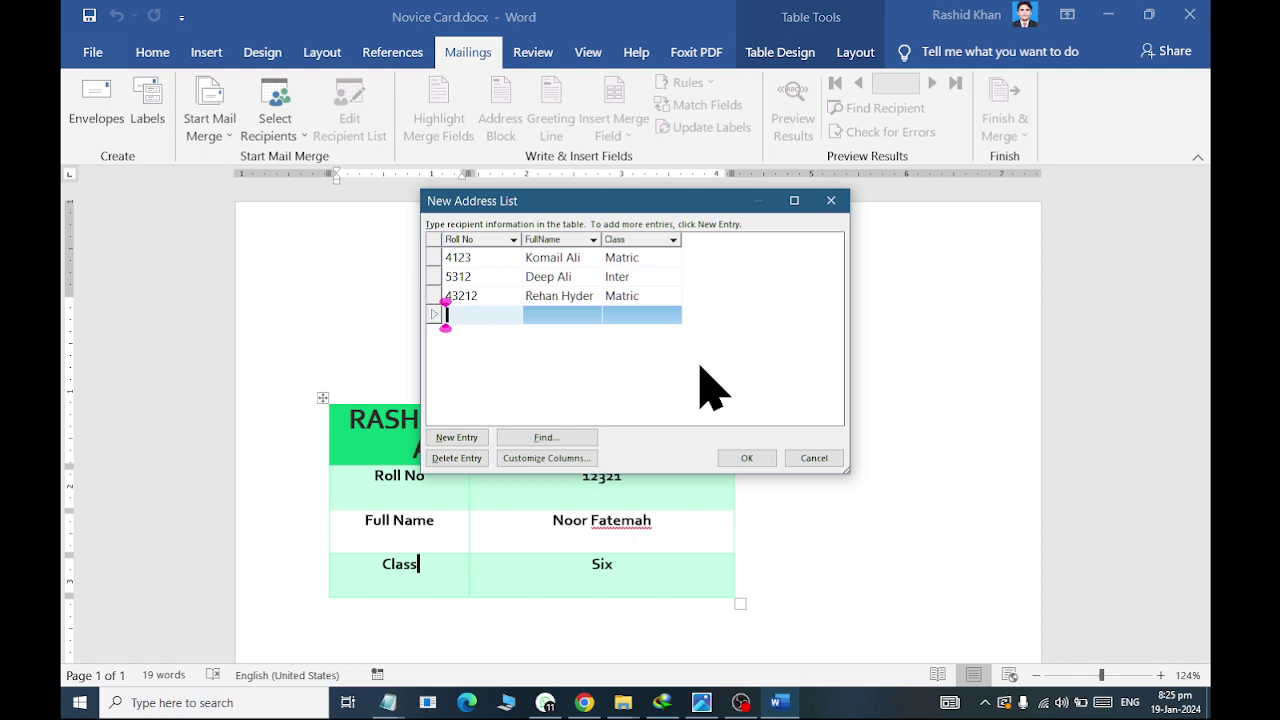
{"action": "left_click", "coordinate": [740, 457]}
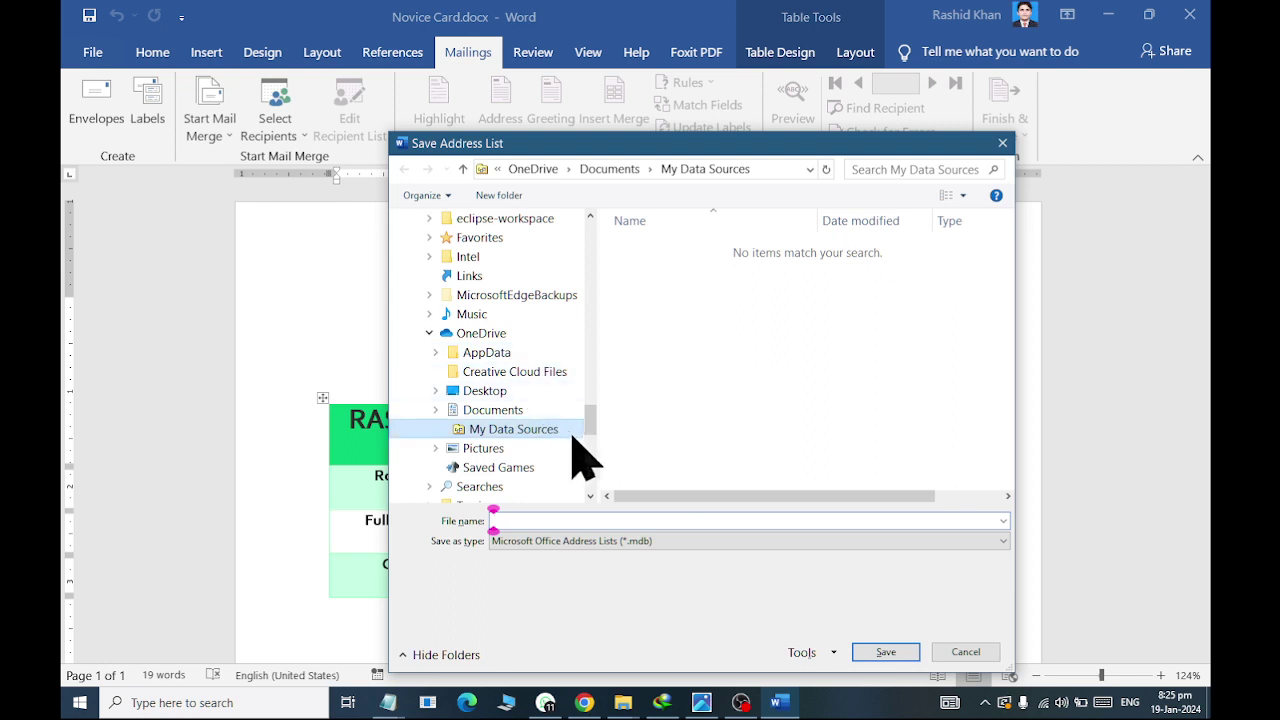
Save the address list as 'novice std list' in Documents > Word_Files > mailings.
{"action": "left_click_drag", "start_coordinate": [592, 432], "coordinate": [597, 322]}
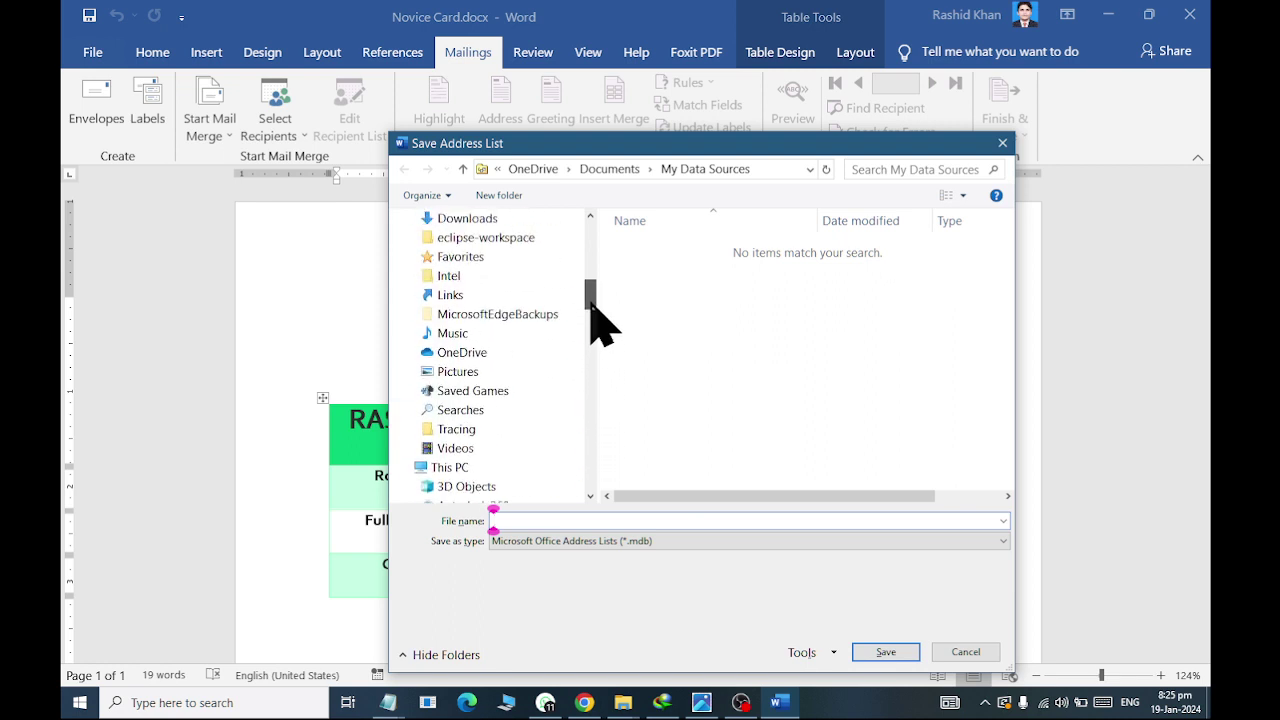
{"action": "left_click", "coordinate": [467, 371]}
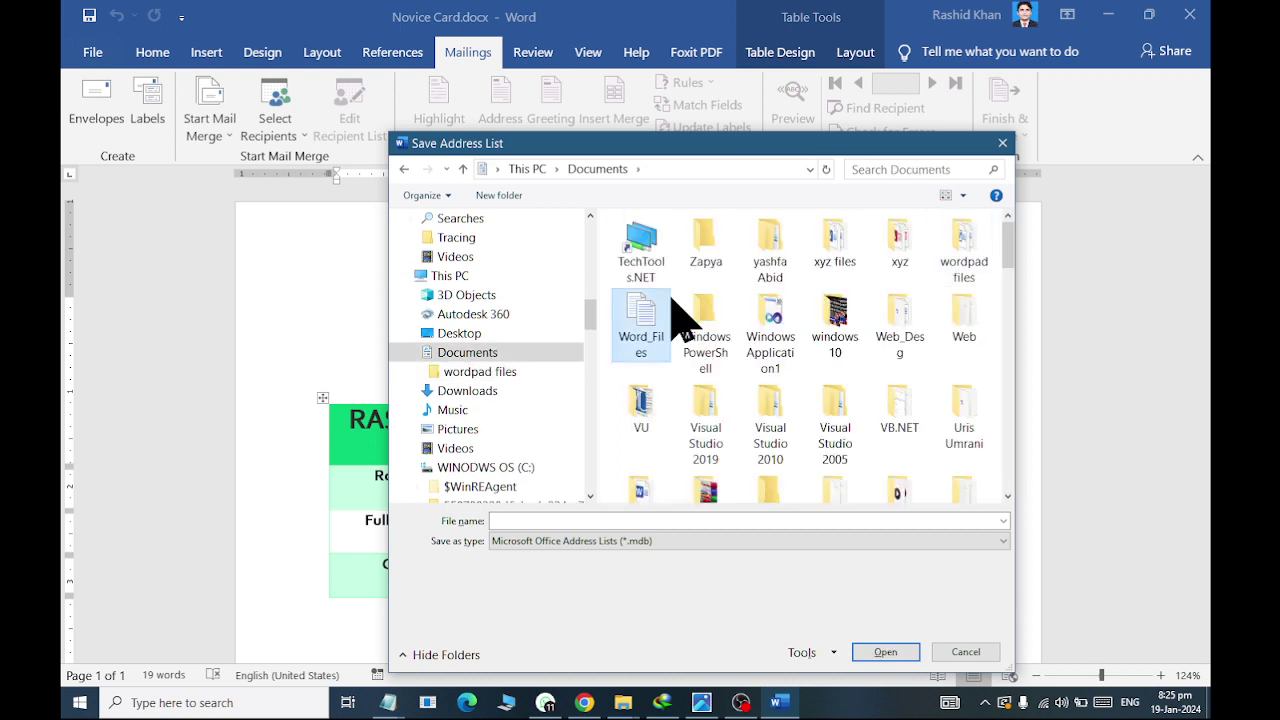
{"action": "double_click", "coordinate": [675, 320]}
{"action": "key", "text": "m"}
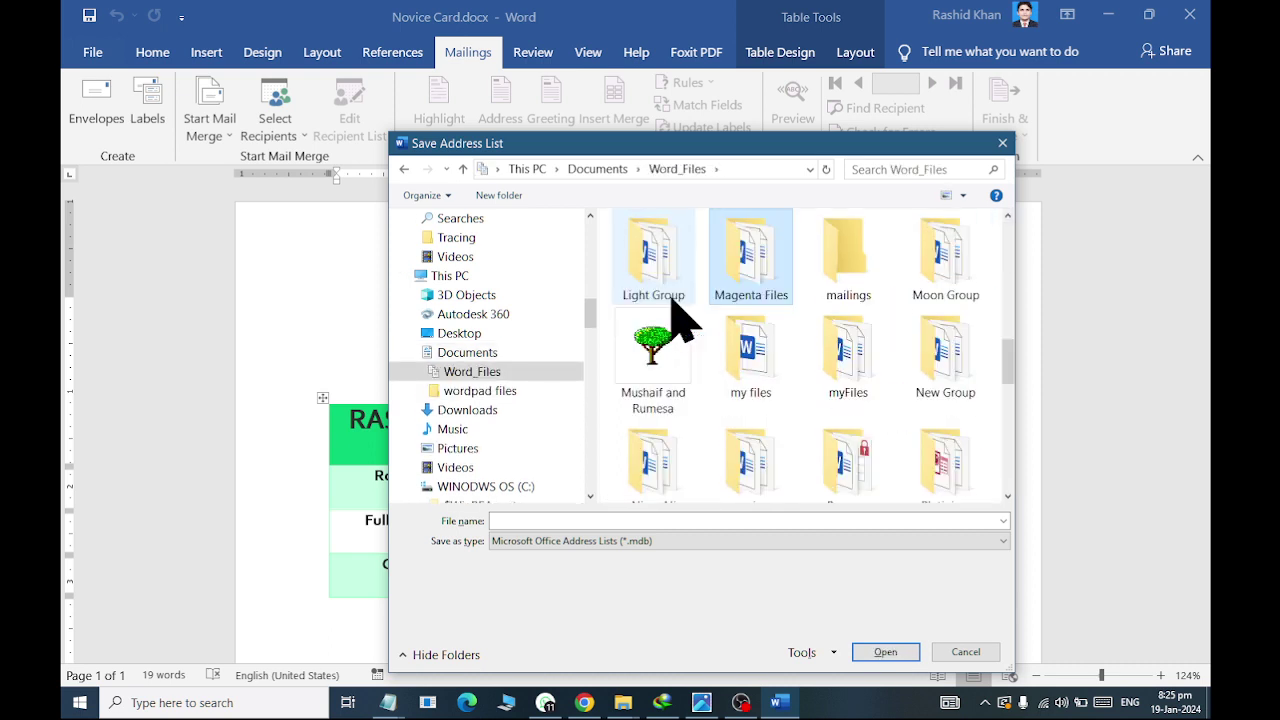
{"action": "key", "text": "m"}
{"action": "key", "text": "Return"}
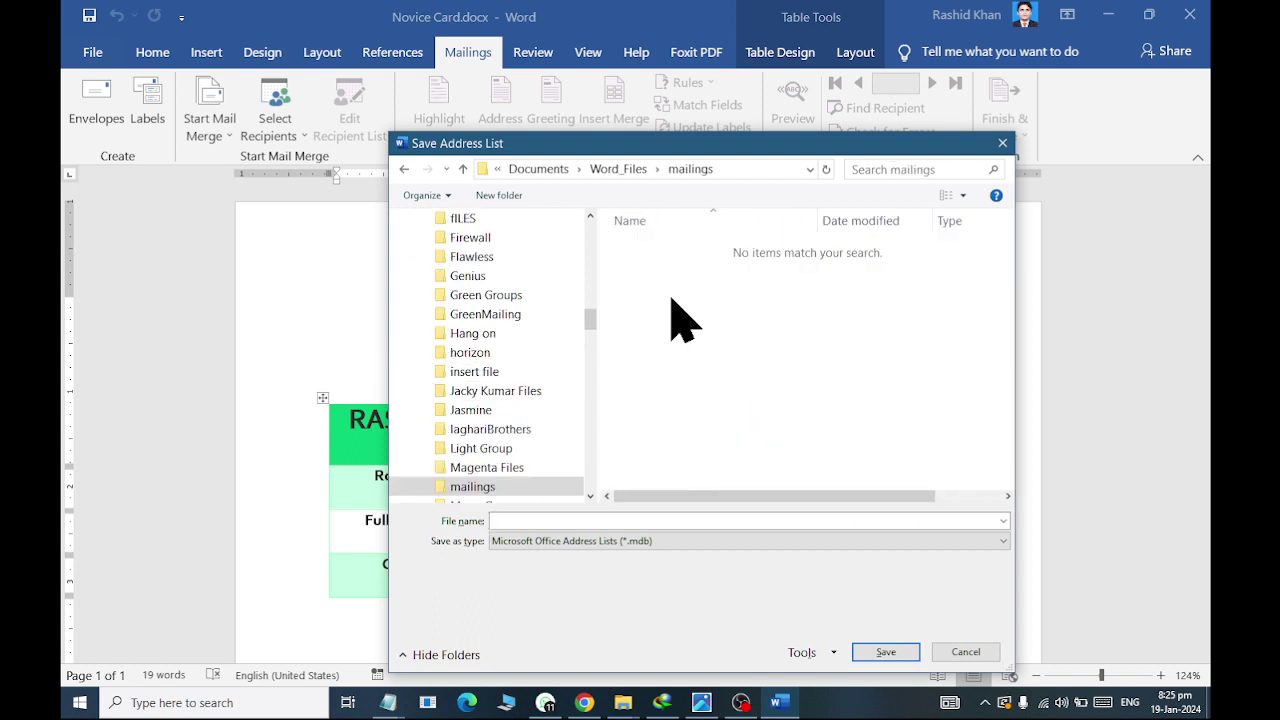
{"action": "left_click", "coordinate": [551, 518]}
{"action": "type", "text": "no"}
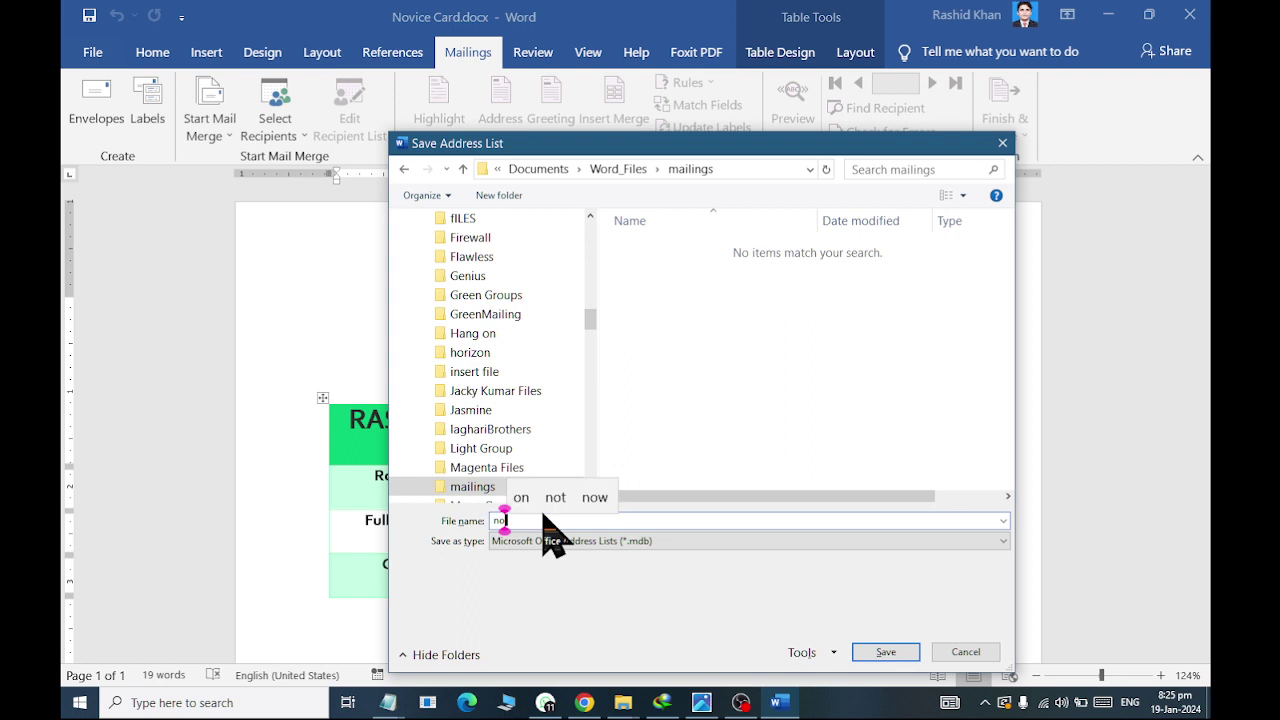
{"action": "type", "text": "vice std list"}
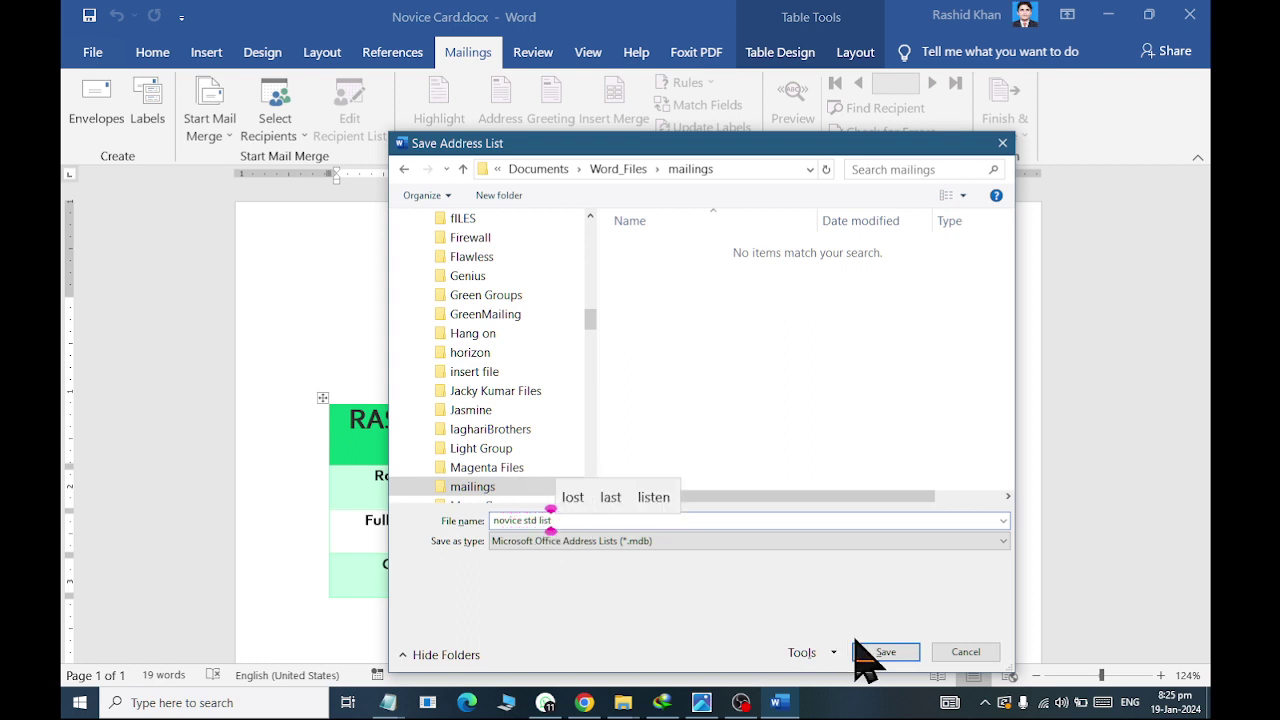
{"action": "left_click", "coordinate": [868, 652]}
{"action": "mouse_move", "coordinate": [623, 702]}
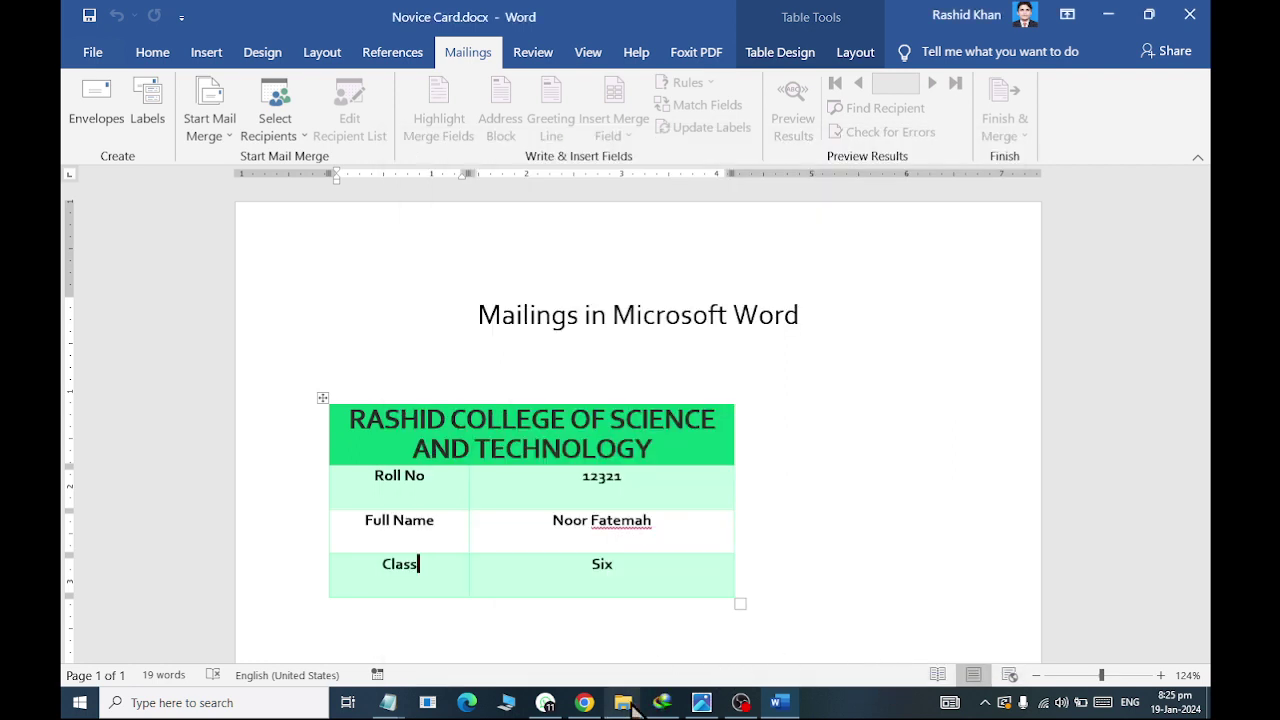
{"action": "left_click", "coordinate": [1165, 650]}
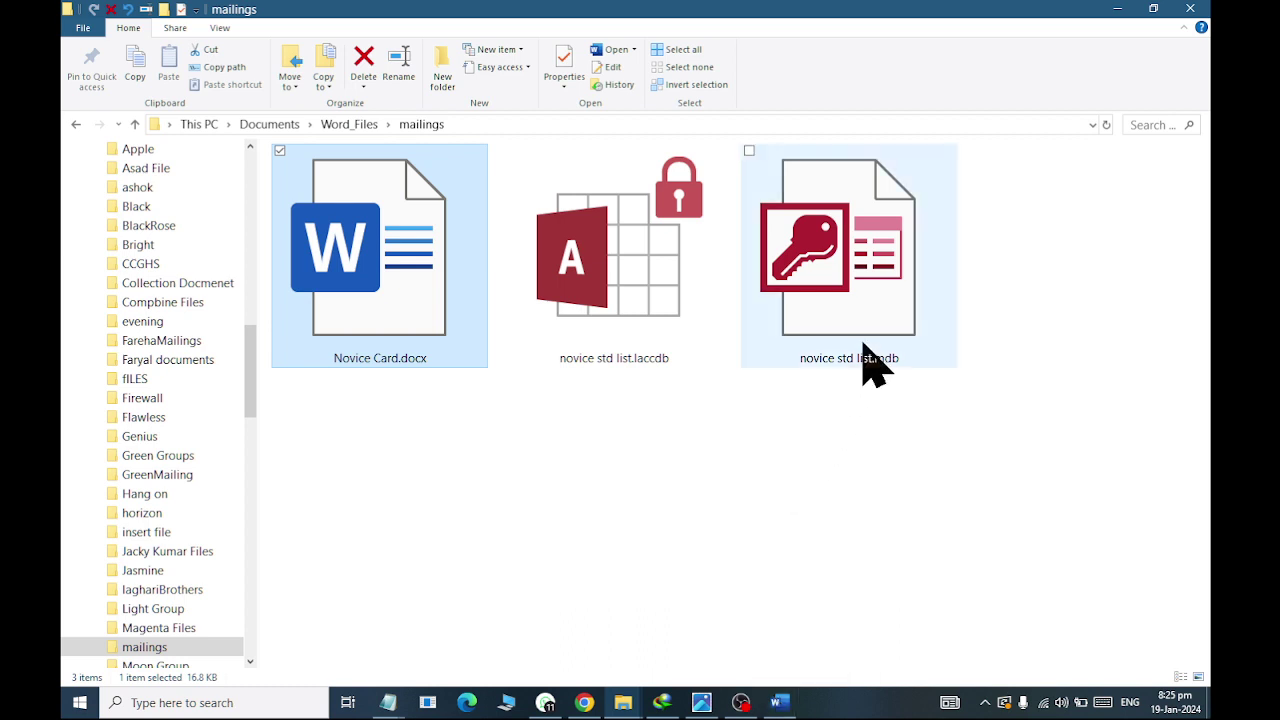
{"action": "left_click", "coordinate": [779, 702]}
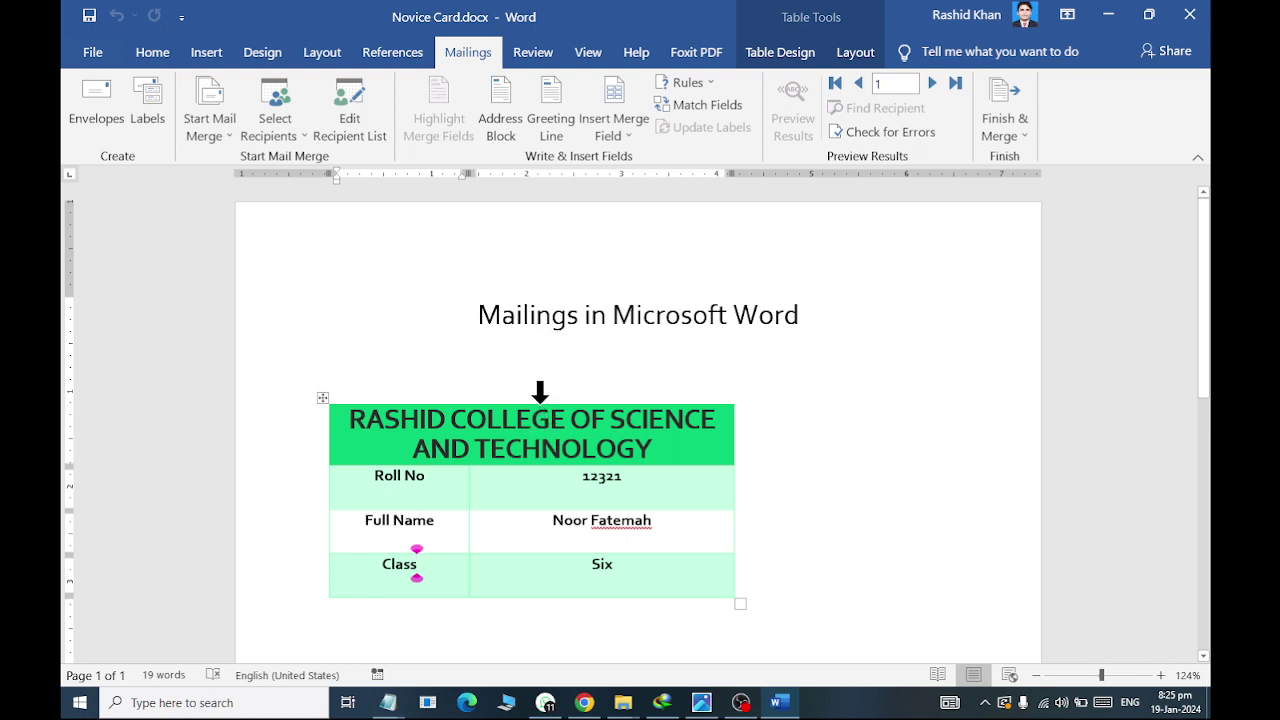
Select the sample roll number 12321 and show the Insert Merge Field list.
{"action": "left_click_drag", "start_coordinate": [560, 480], "coordinate": [631, 478]}
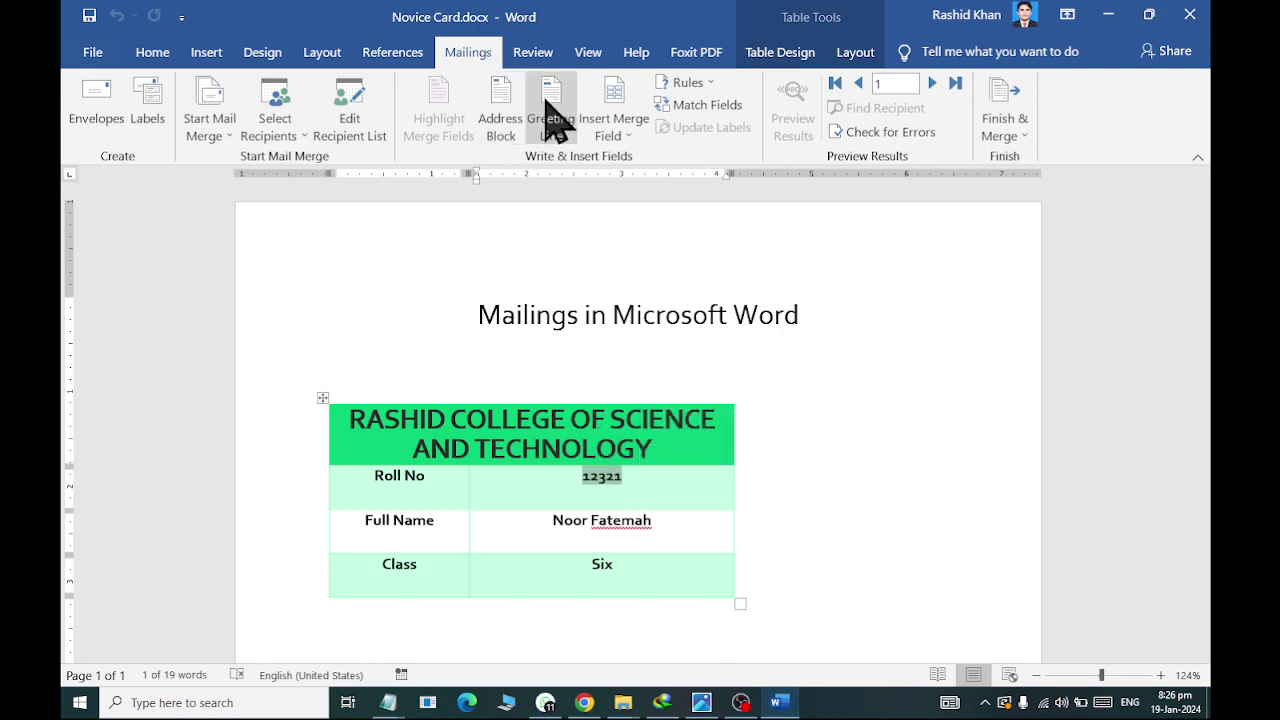
{"action": "left_click", "coordinate": [630, 140]}
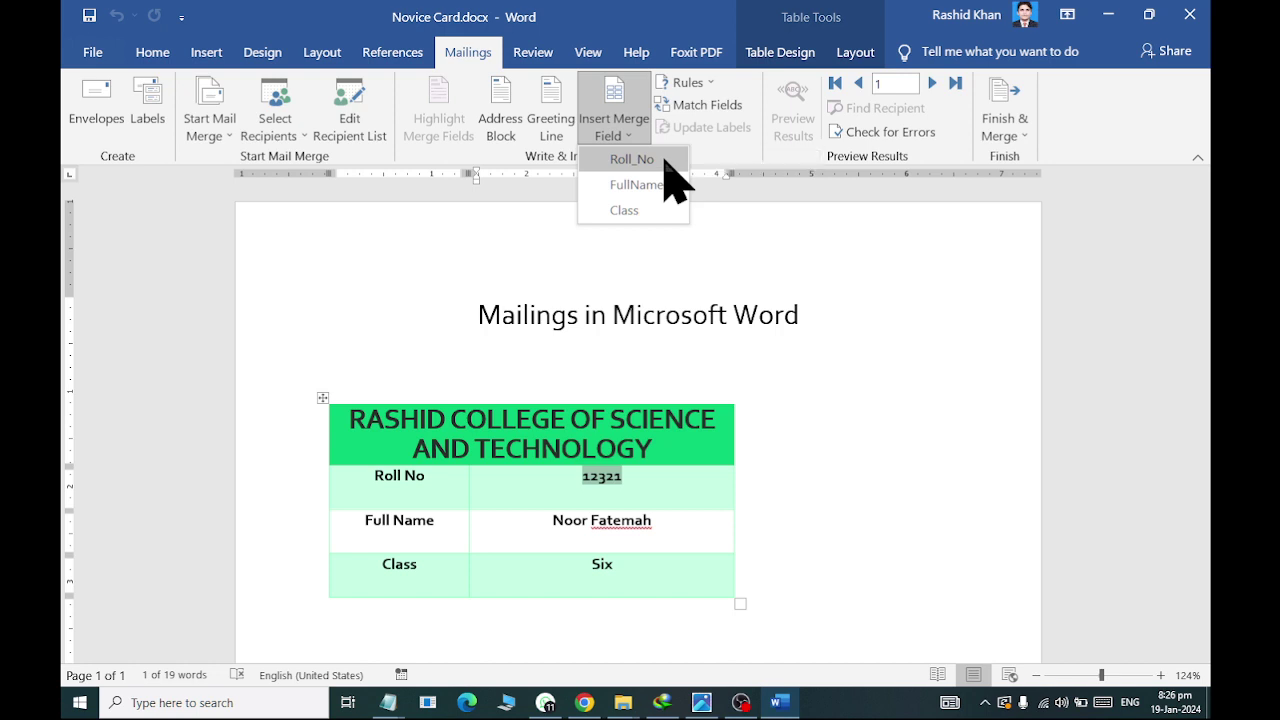
Replace 12321, the sample name and Six with «Roll_No», «FullName» and «Class» merge fields.
{"action": "left_click", "coordinate": [663, 160]}
{"action": "left_click_drag", "start_coordinate": [556, 520], "coordinate": [683, 511]}
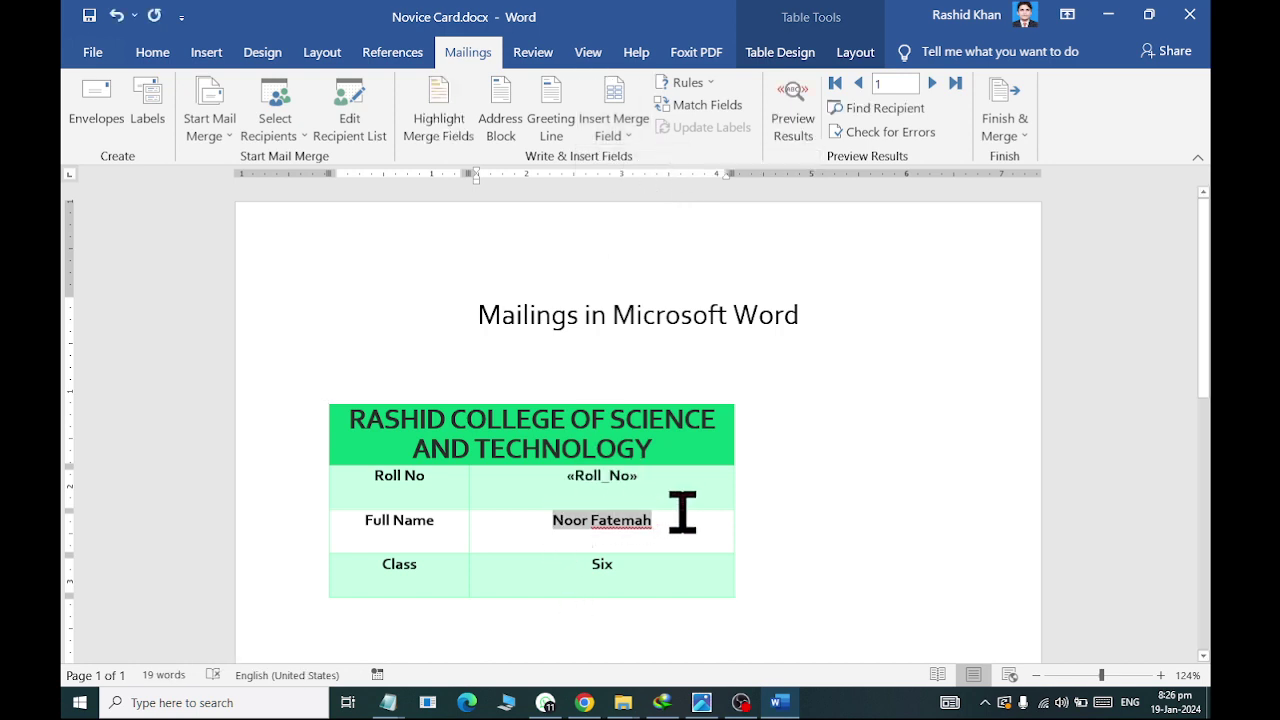
{"action": "left_click", "coordinate": [622, 138]}
{"action": "left_click", "coordinate": [644, 194]}
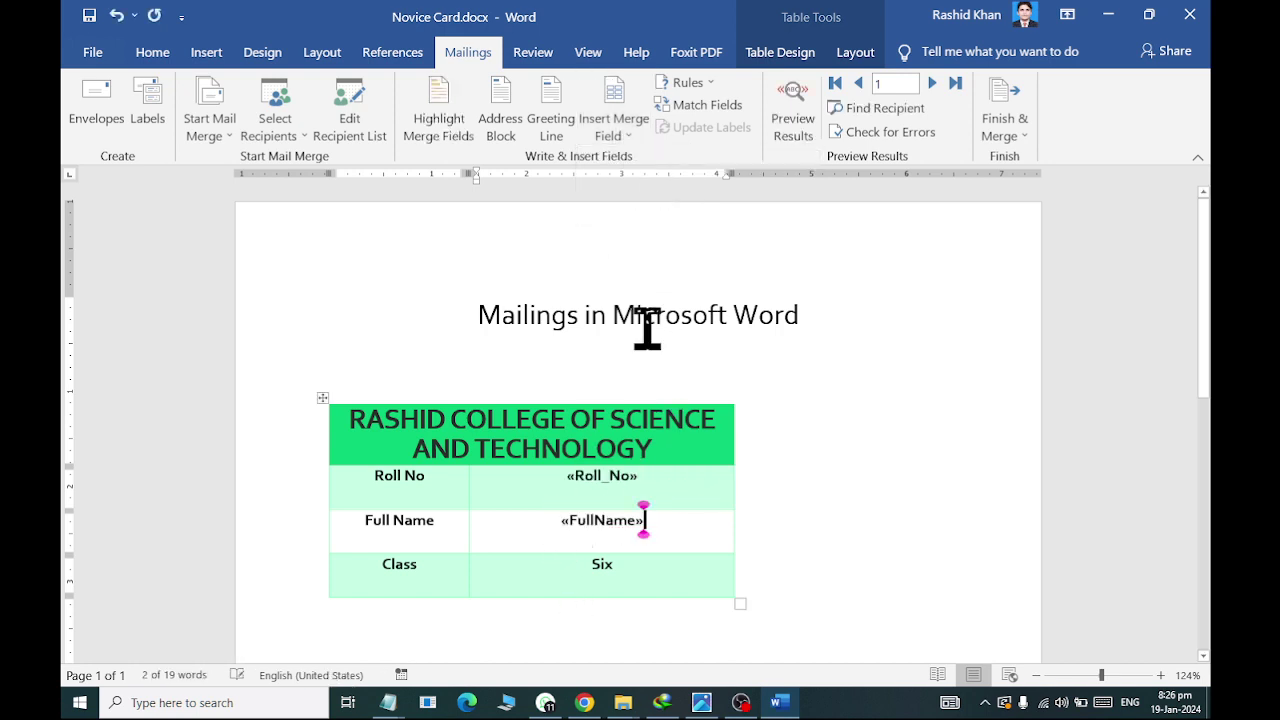
{"action": "left_click_drag", "start_coordinate": [582, 565], "coordinate": [651, 564]}
{"action": "left_click", "coordinate": [622, 132]}
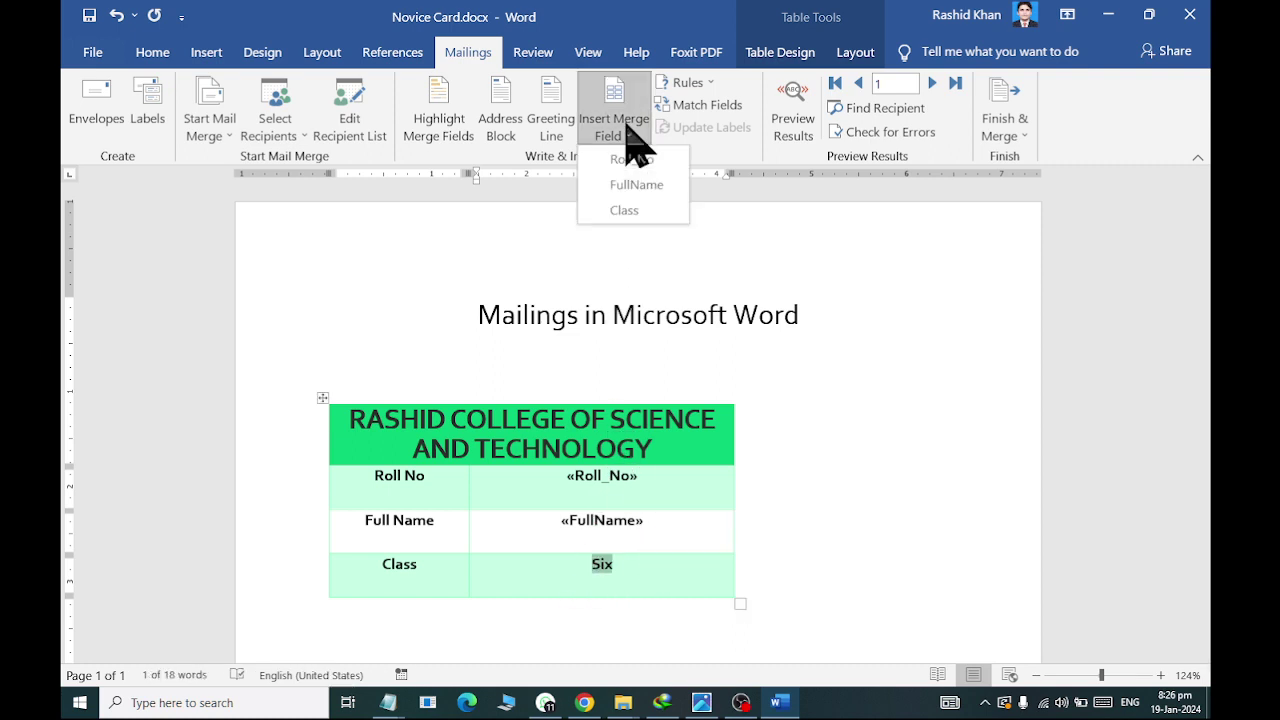
{"action": "left_click", "coordinate": [655, 212]}
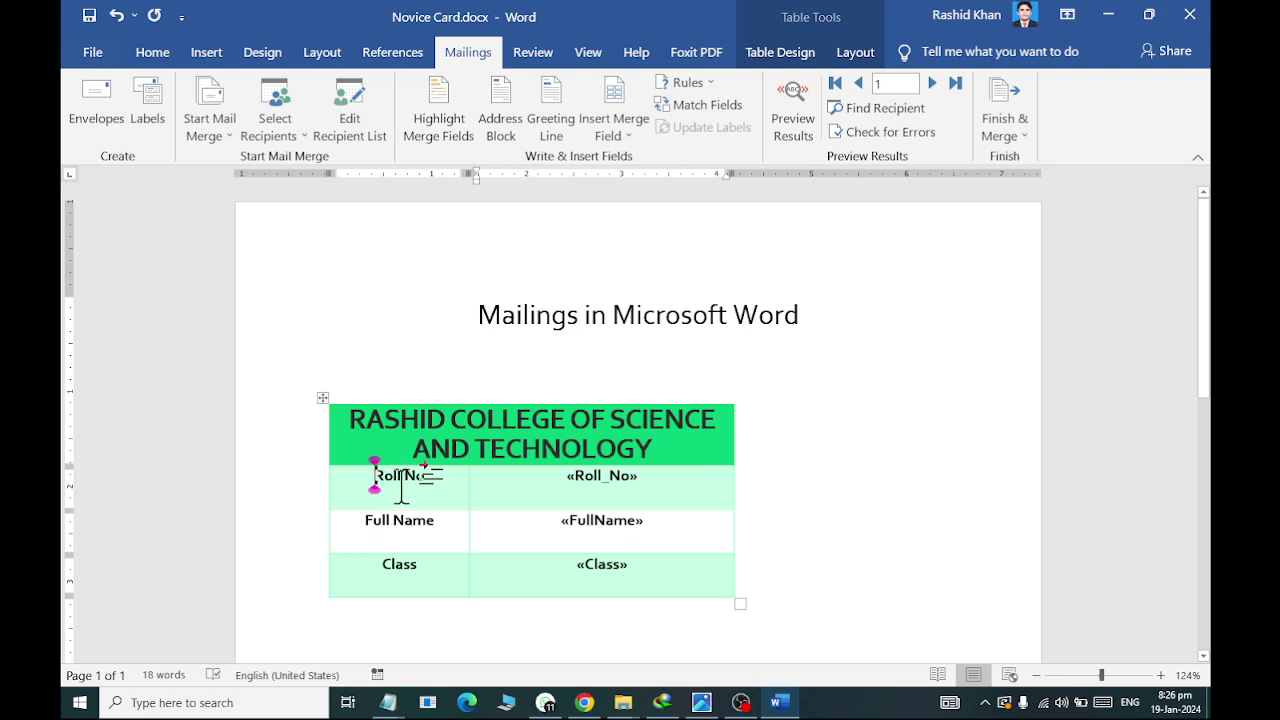
Check the inserted fields and label column by selecting them, then clear the selection.
{"action": "left_click_drag", "start_coordinate": [380, 488], "coordinate": [424, 478]}
{"action": "left_click", "coordinate": [603, 480]}
{"action": "left_click", "coordinate": [603, 478]}
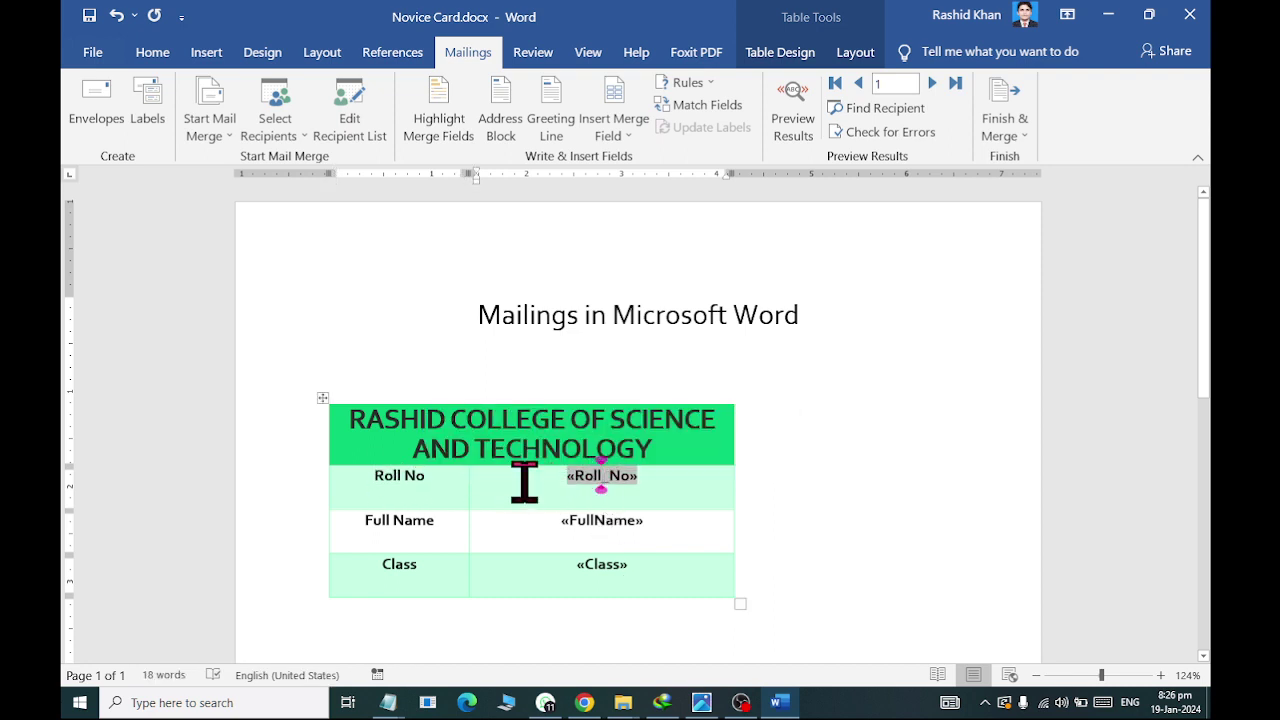
{"action": "left_click", "coordinate": [592, 522]}
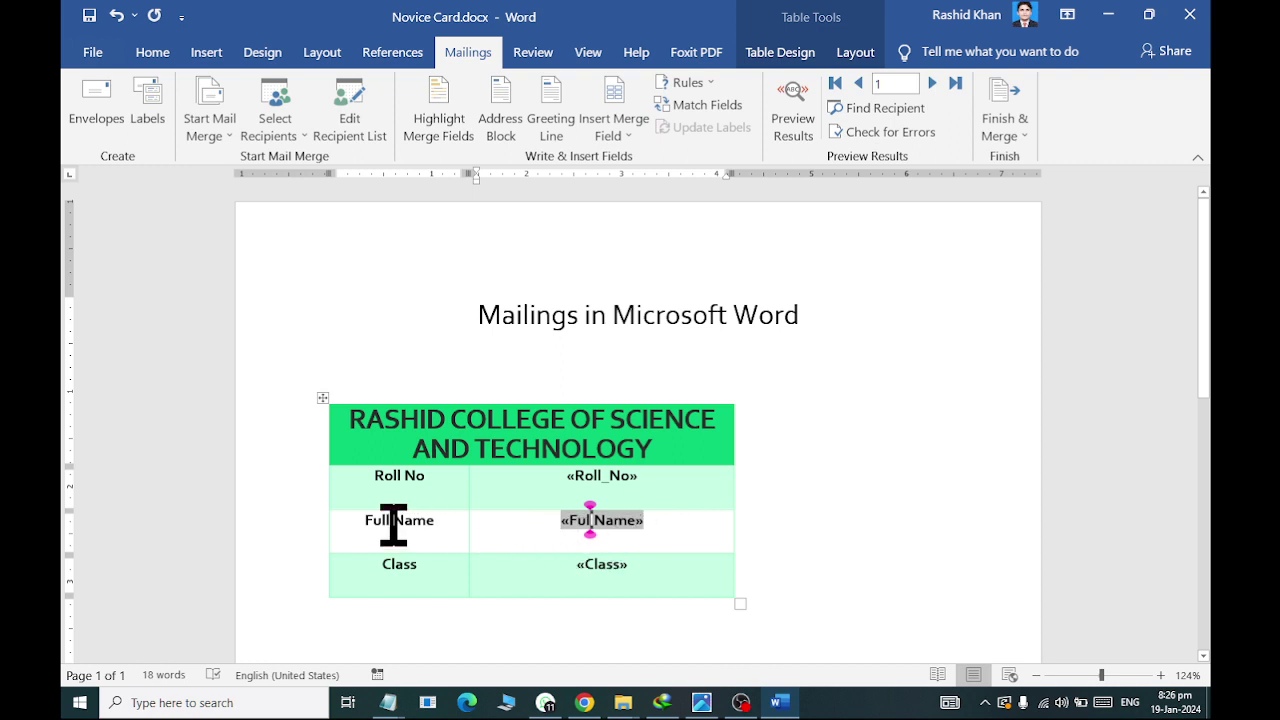
{"action": "left_click", "coordinate": [394, 477]}
{"action": "left_click_drag", "start_coordinate": [409, 483], "coordinate": [455, 548]}
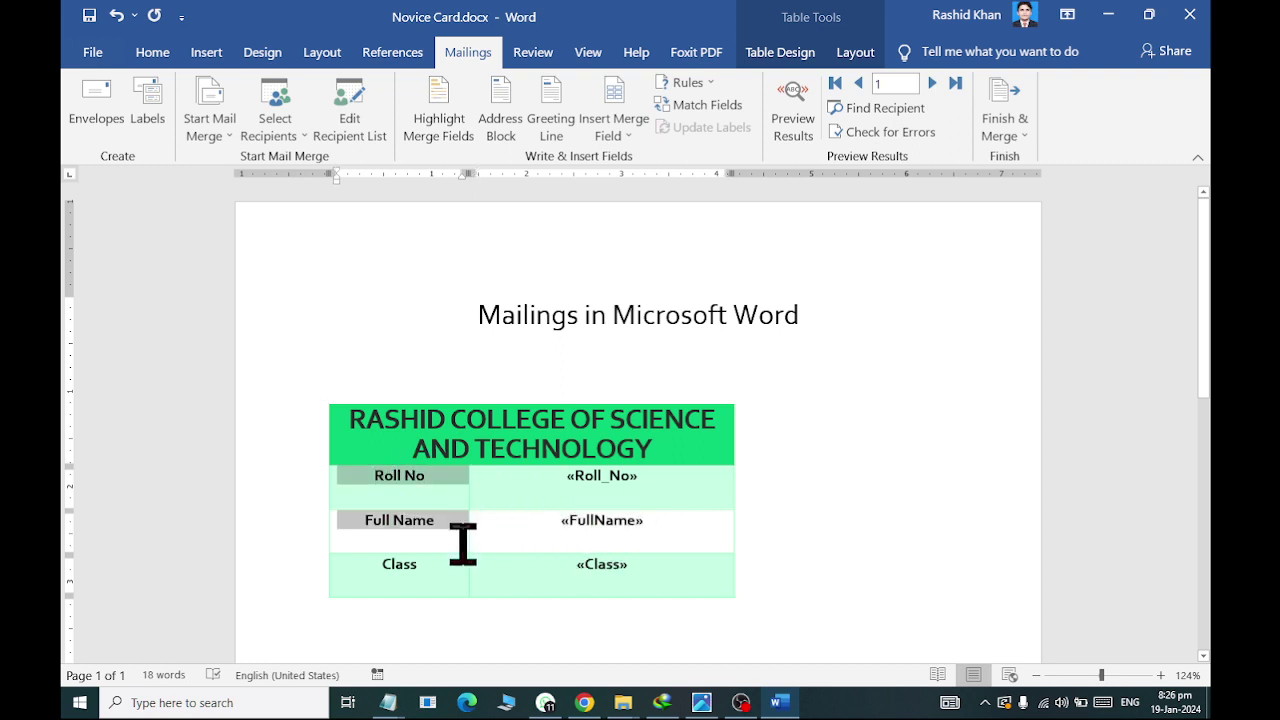
{"action": "left_click", "coordinate": [428, 520]}
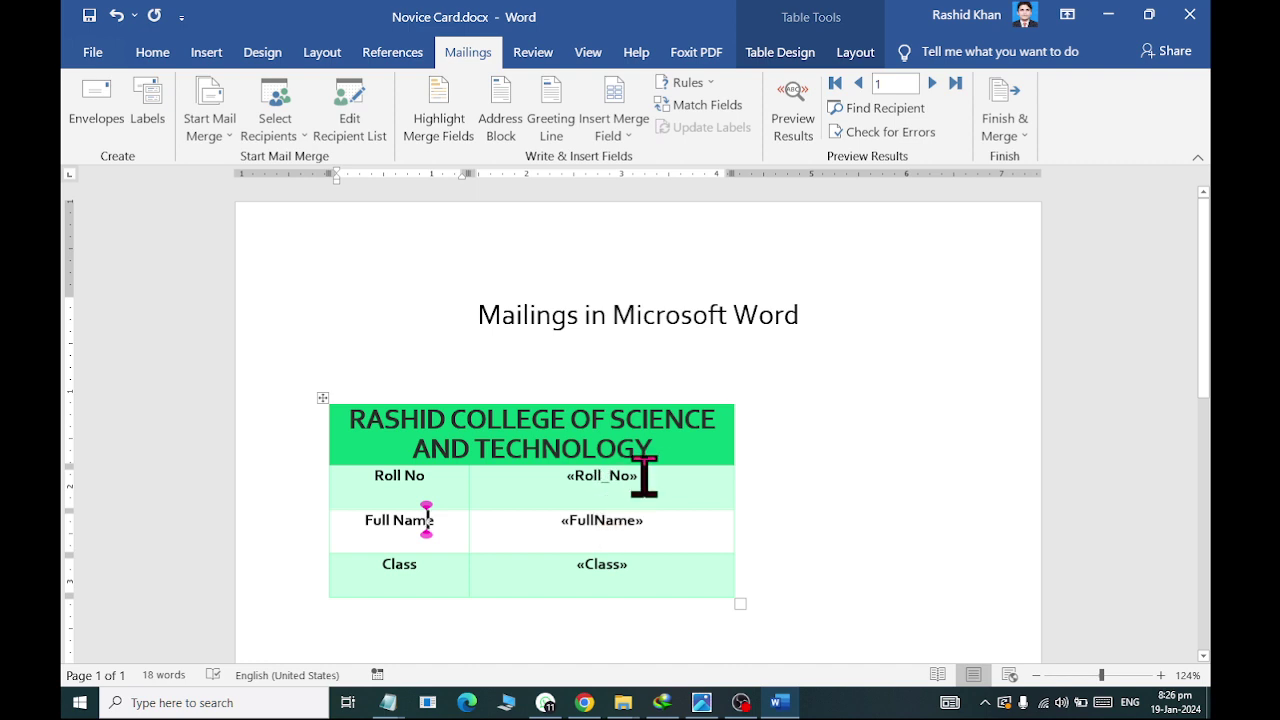
{"action": "left_click", "coordinate": [797, 137]}
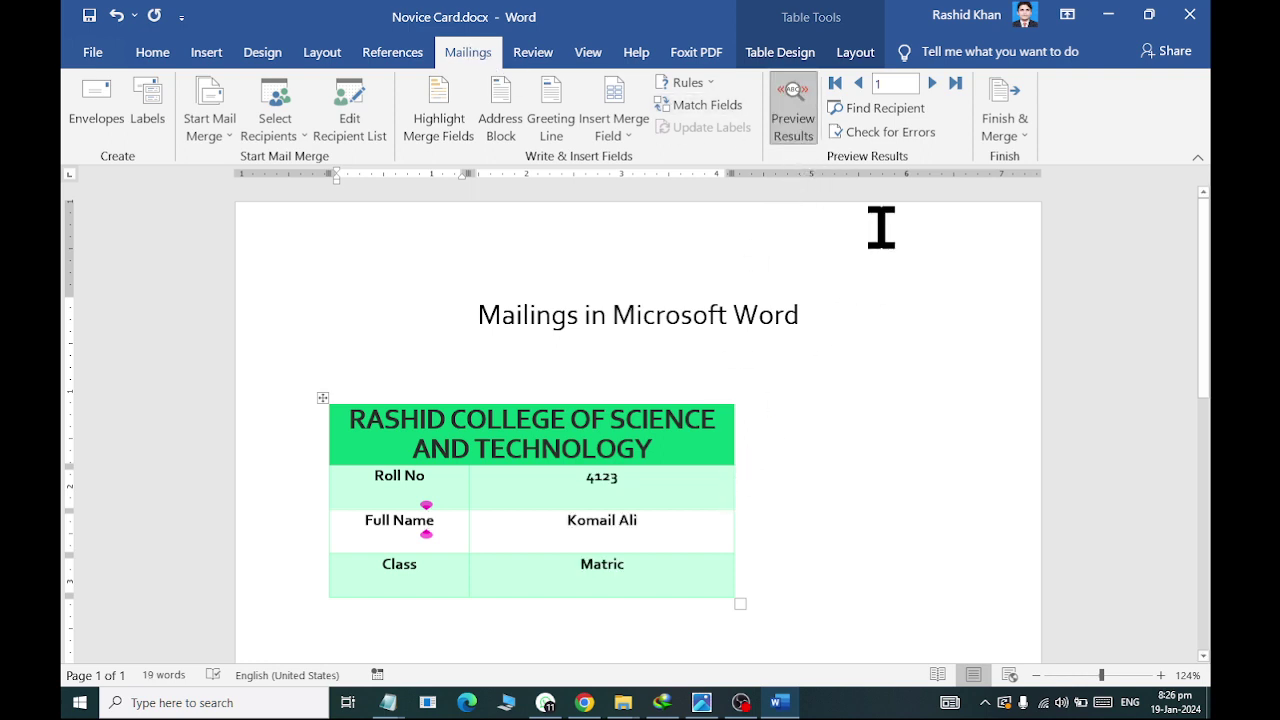
{"action": "left_click", "coordinate": [932, 84]}
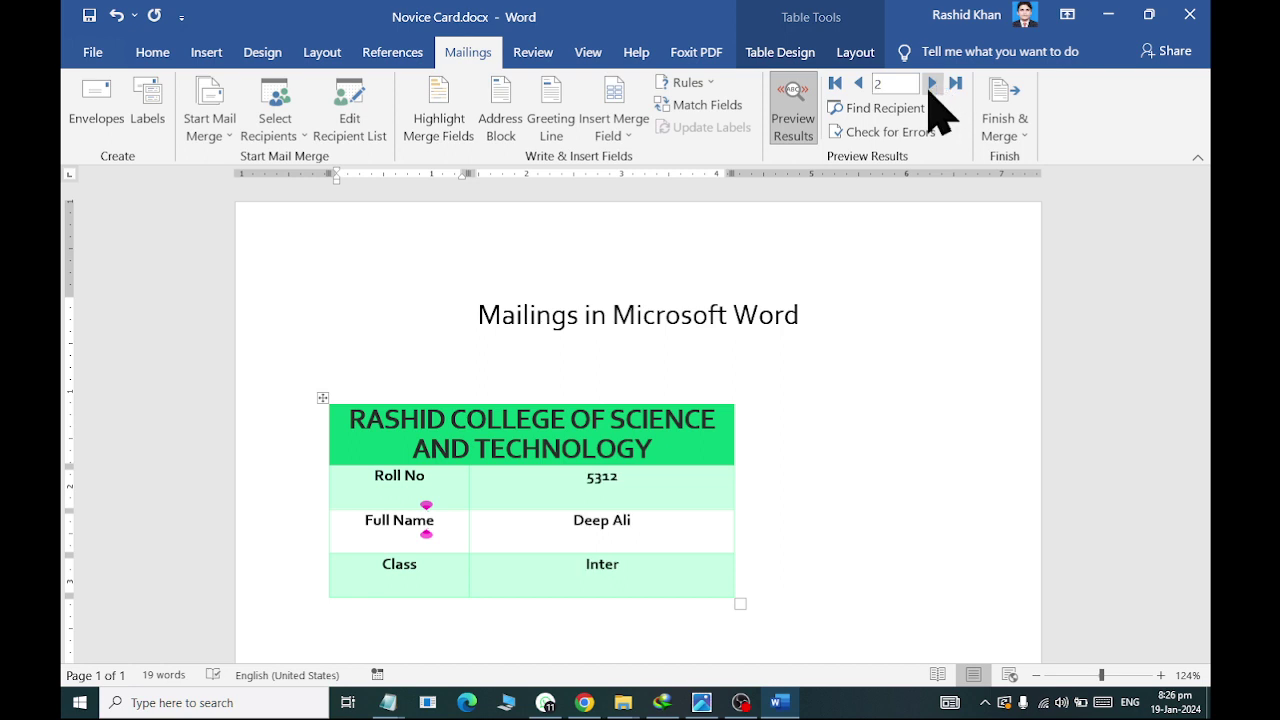
{"action": "left_click", "coordinate": [932, 84]}
{"action": "left_click", "coordinate": [932, 84]}
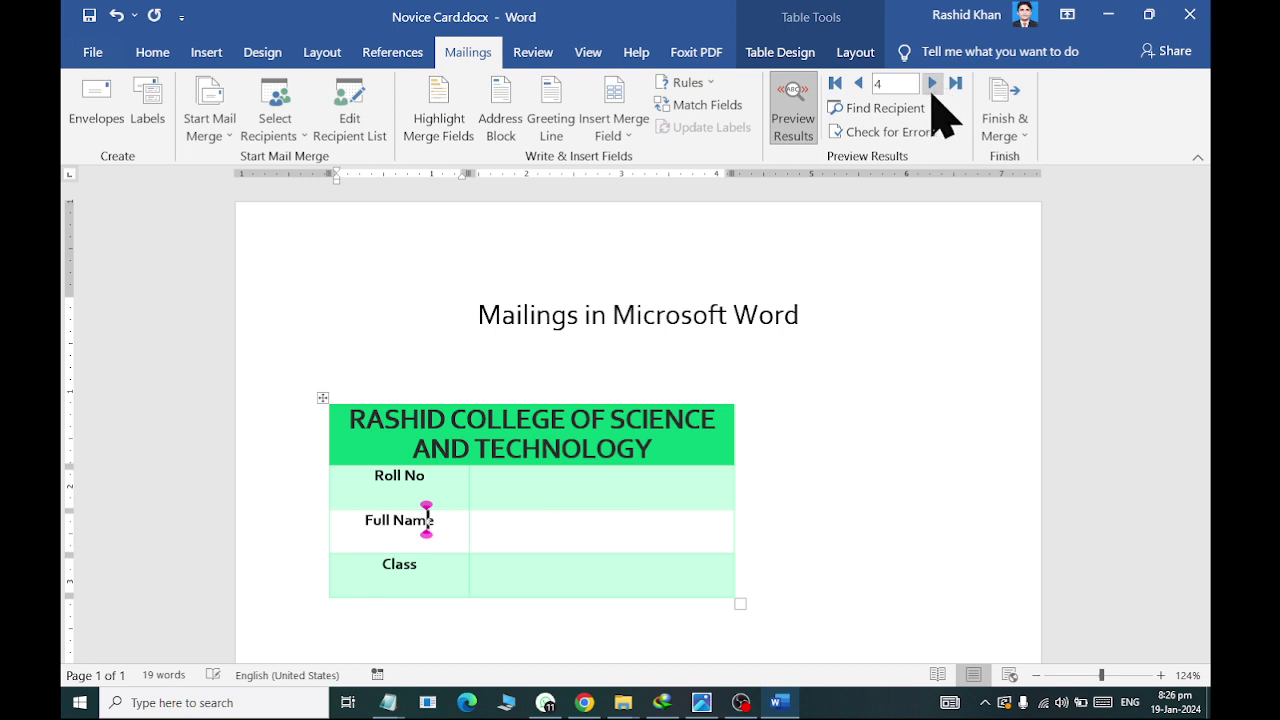
{"action": "left_click", "coordinate": [835, 84]}
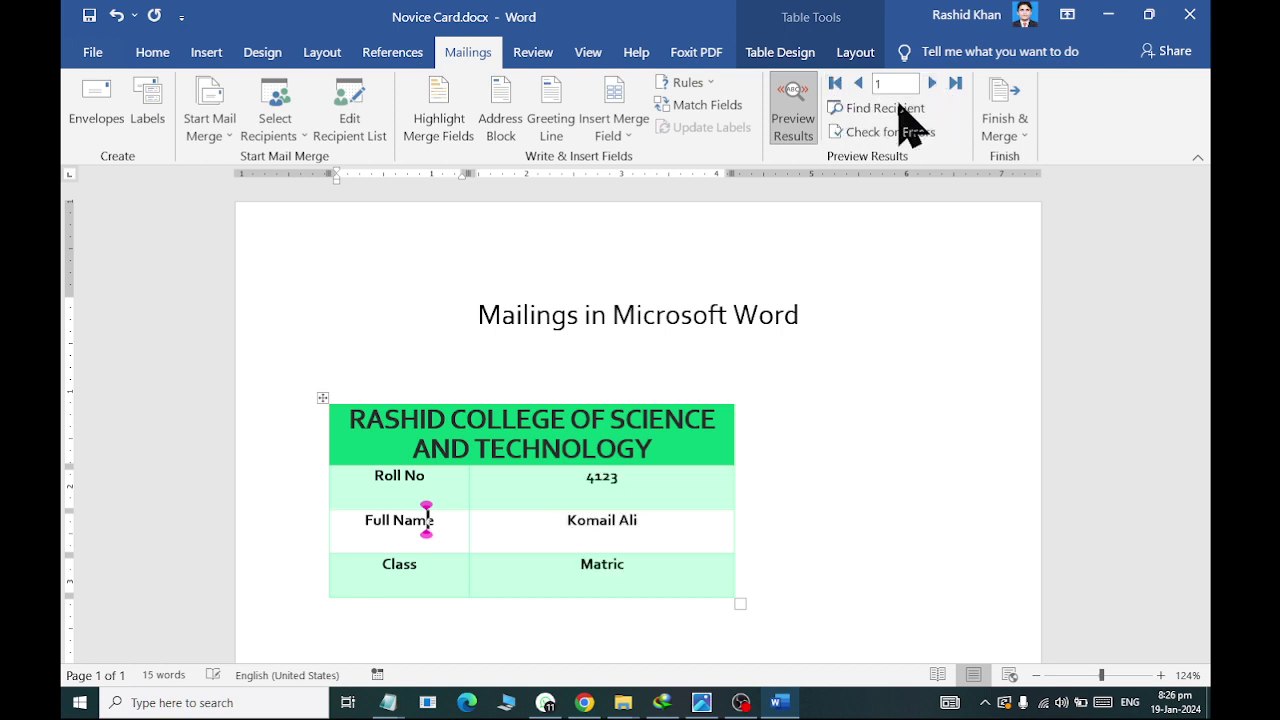
{"action": "left_click", "coordinate": [955, 84]}
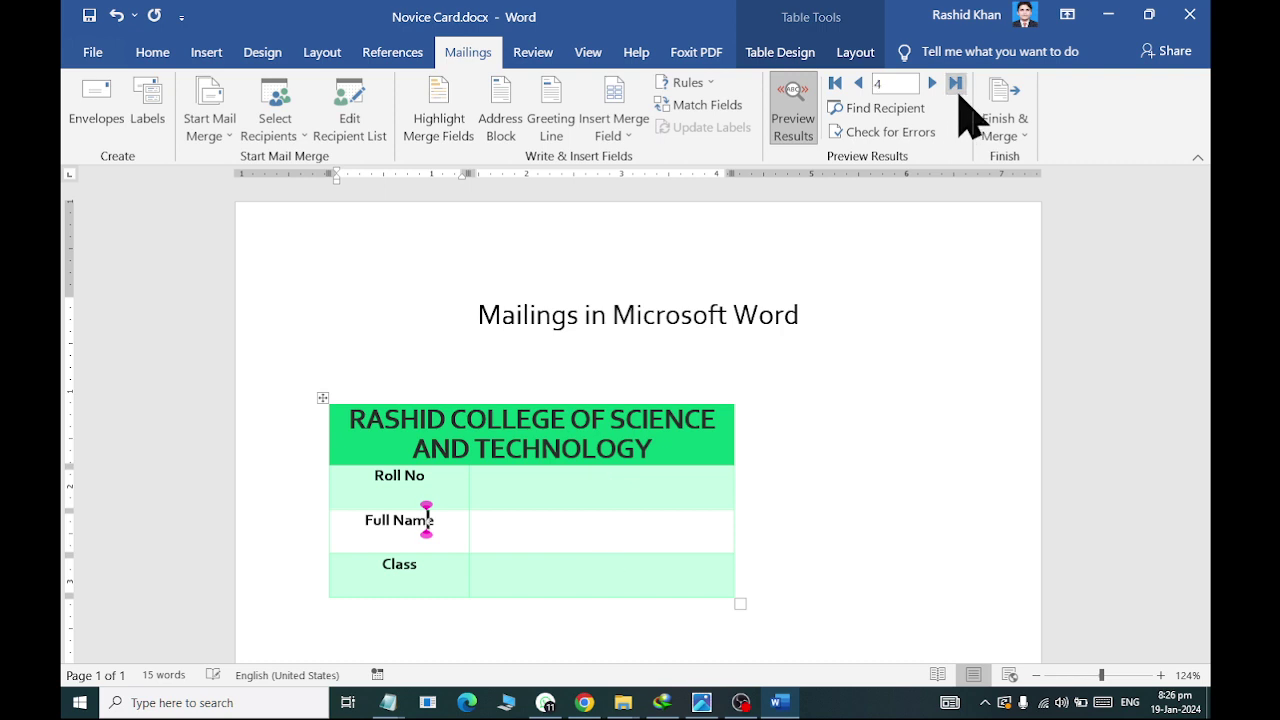
{"action": "left_click", "coordinate": [806, 128]}
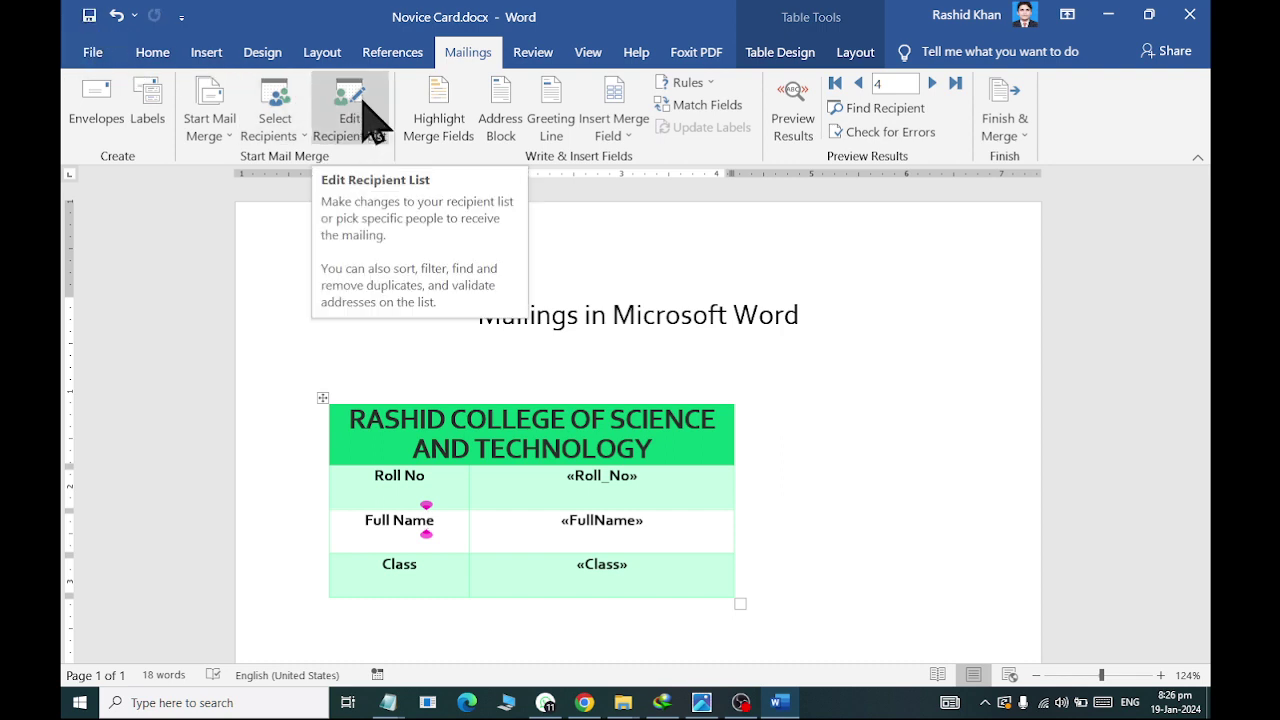
Open Edit Recipient List and edit the novice std list.mdb data source.
{"action": "left_click", "coordinate": [285, 125]}
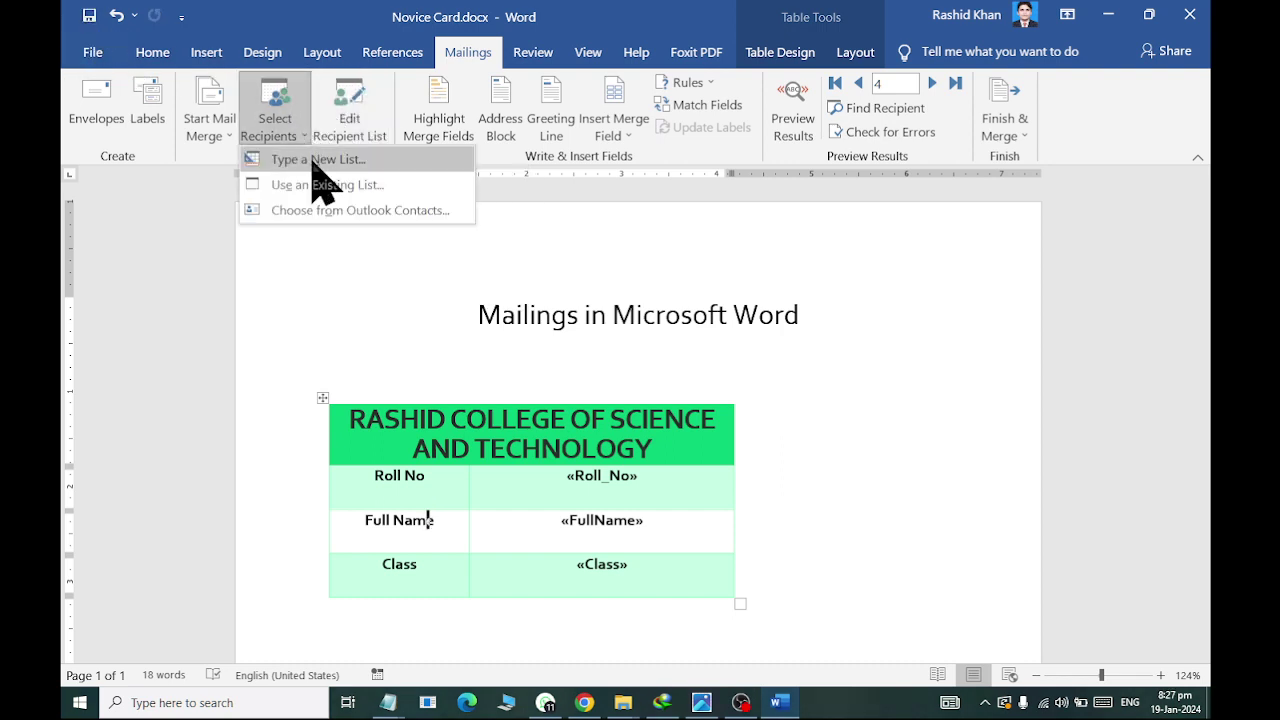
{"action": "left_click", "coordinate": [349, 110]}
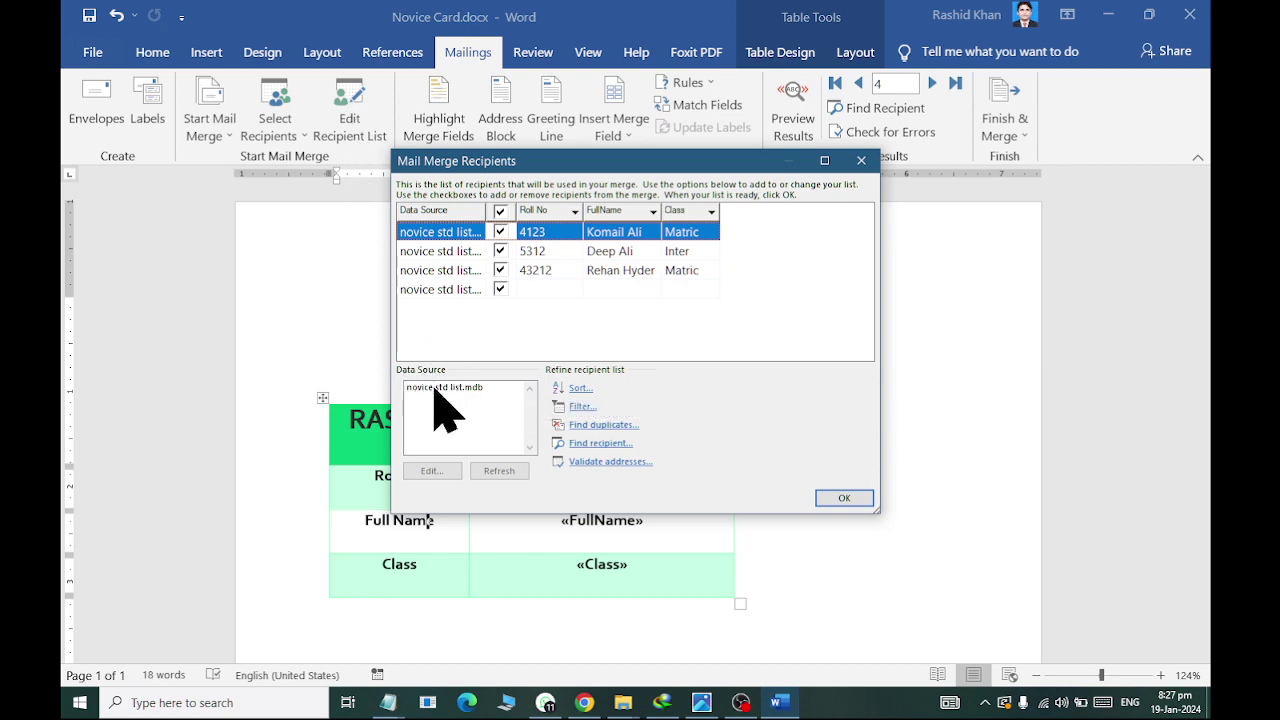
{"action": "left_click", "coordinate": [435, 390]}
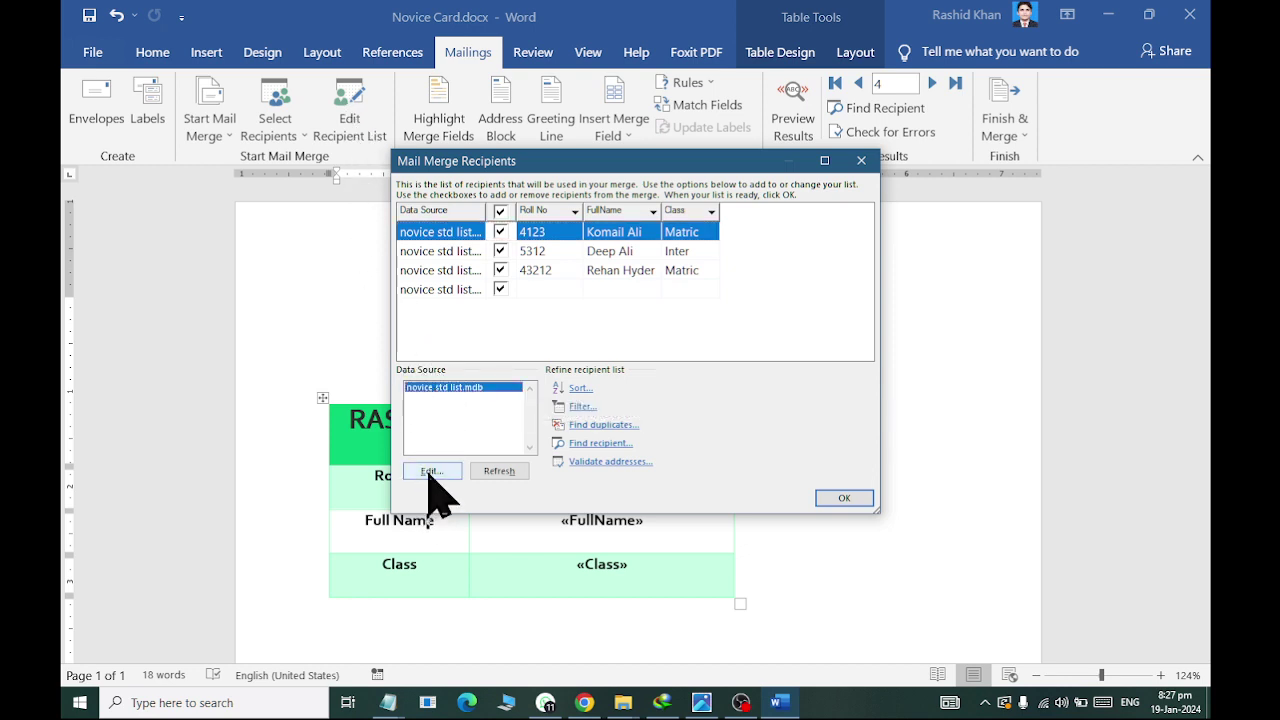
{"action": "left_click", "coordinate": [430, 471]}
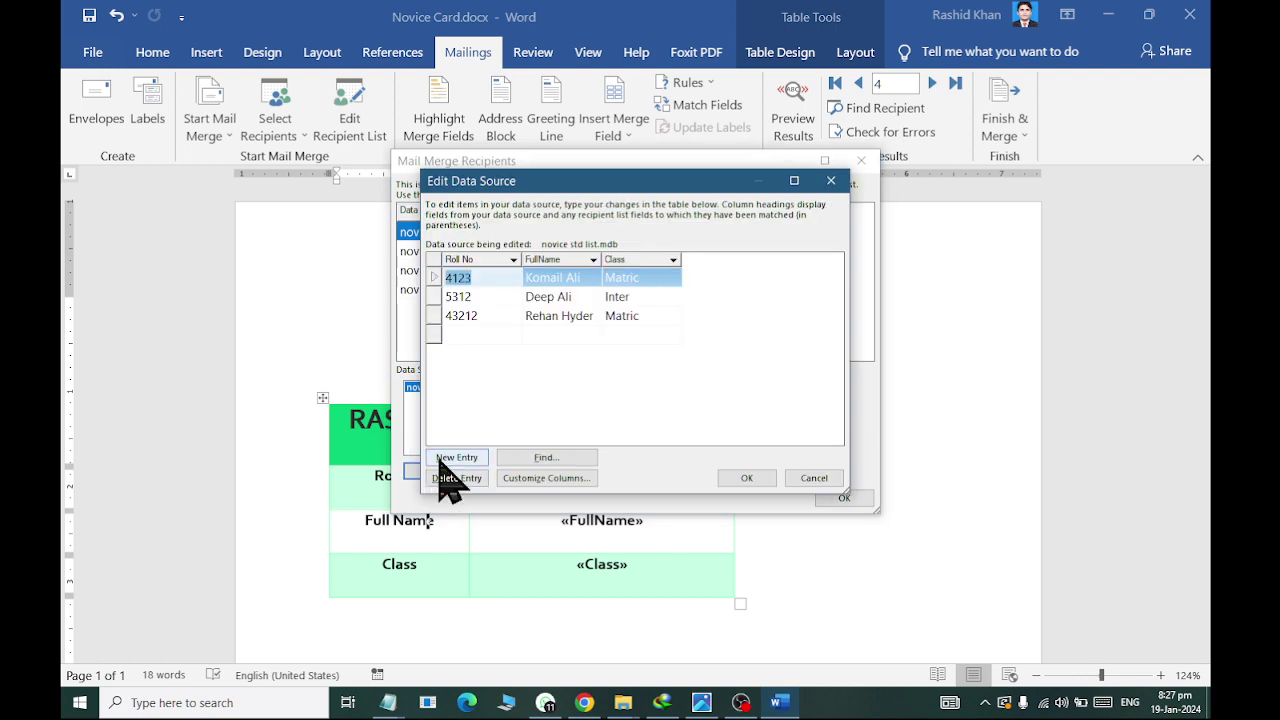
Add two new students with roll number, full name and classes Matric and Intermediate.
{"action": "left_click", "coordinate": [440, 458]}
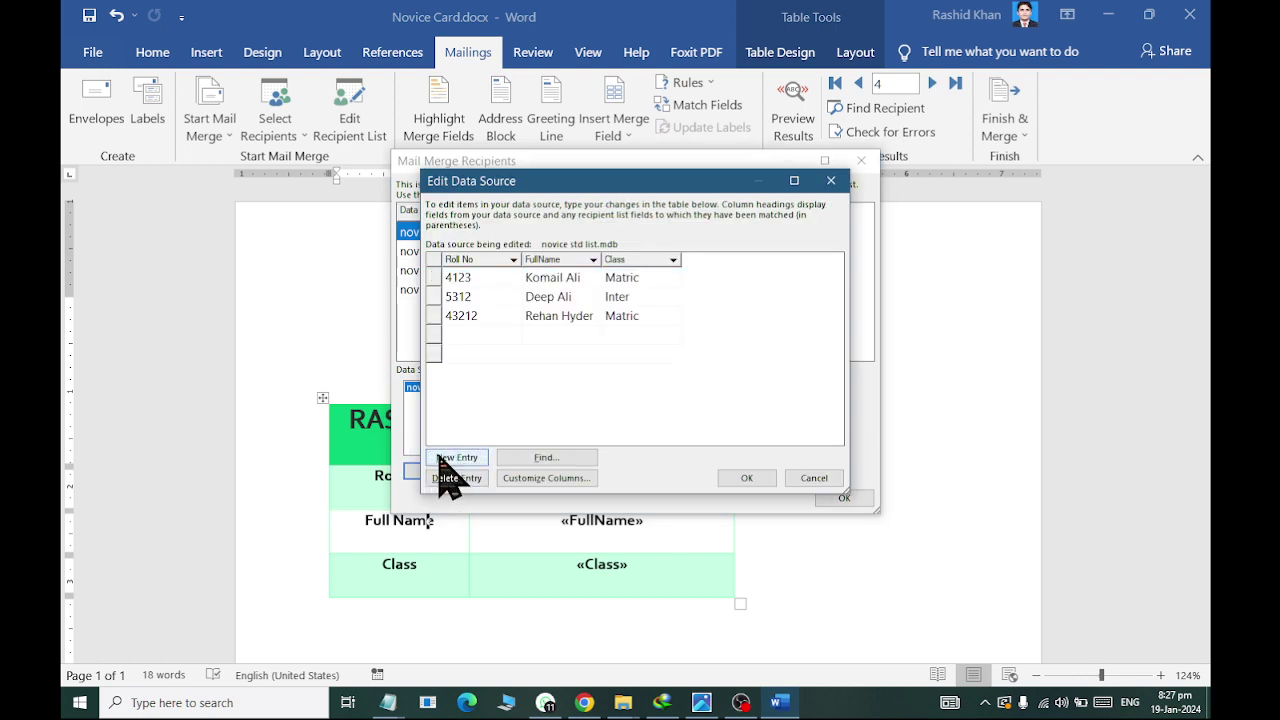
{"action": "left_click", "coordinate": [497, 329]}
{"action": "type", "text": "54322"}
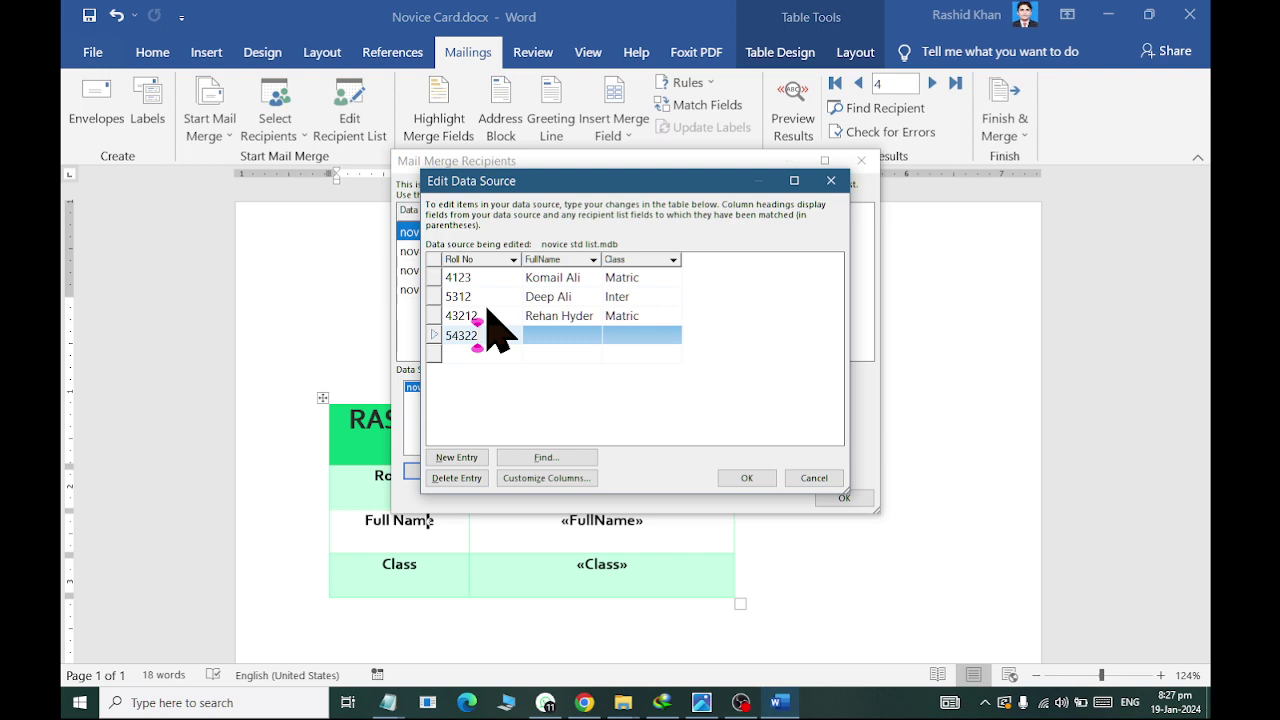
{"action": "key", "text": "Tab"}
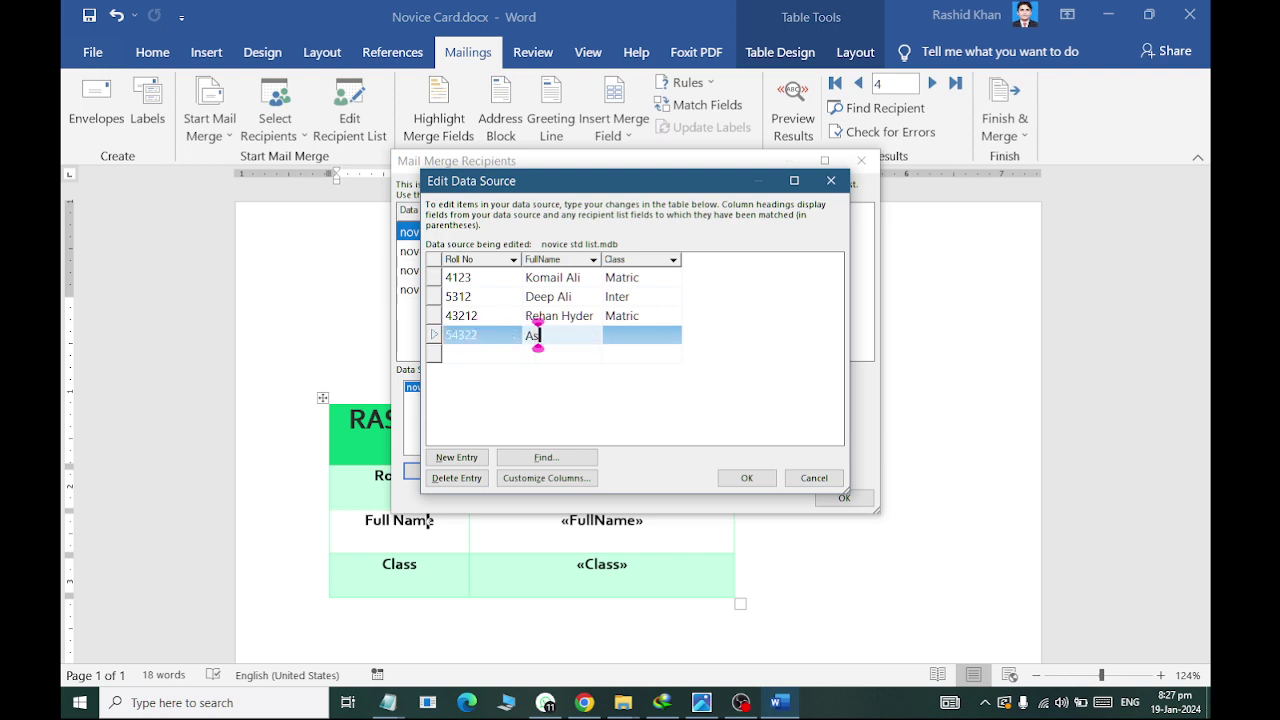
{"action": "key", "text": "Tab"}
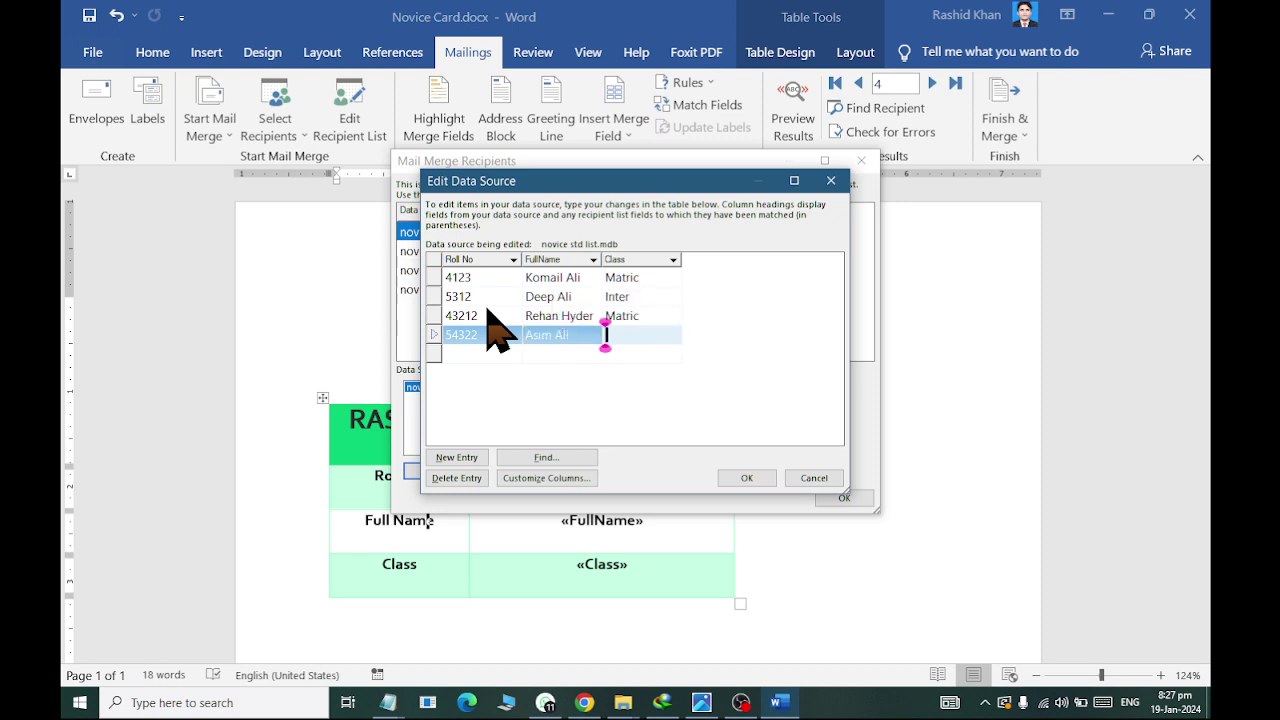
{"action": "type", "text": "Matric"}
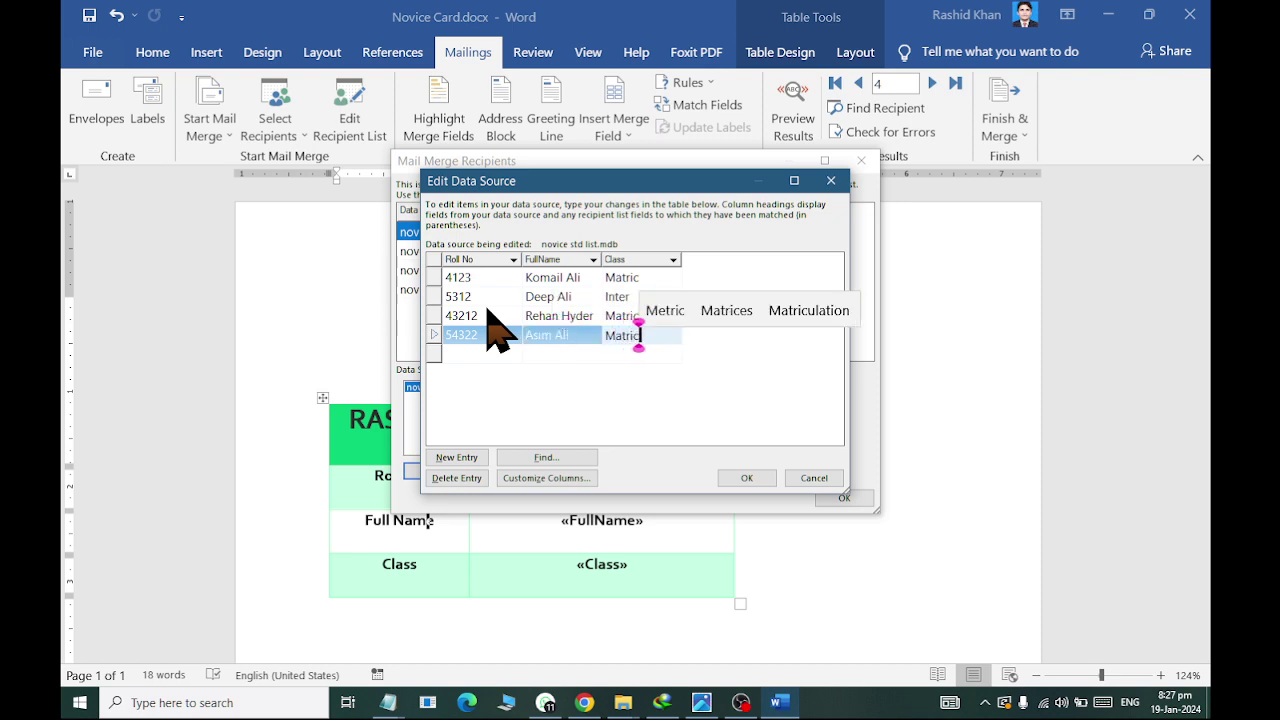
{"action": "key", "text": "Tab"}
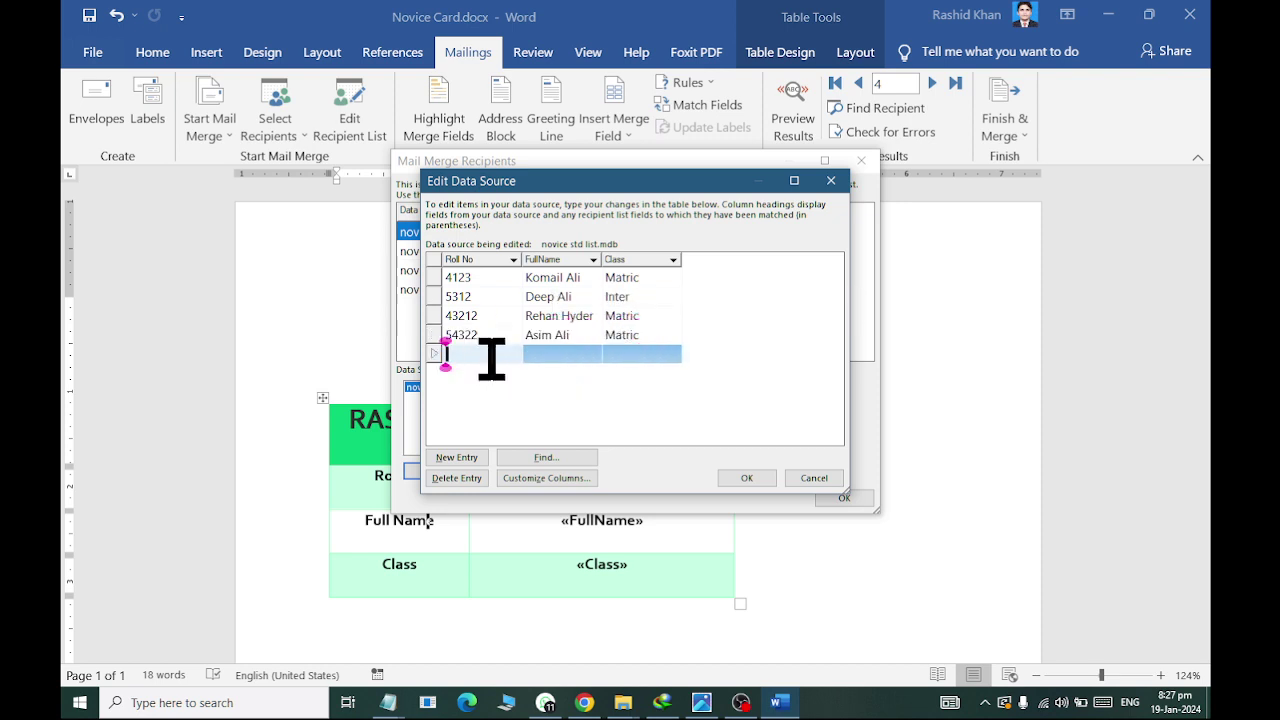
{"action": "key", "text": "Tab"}
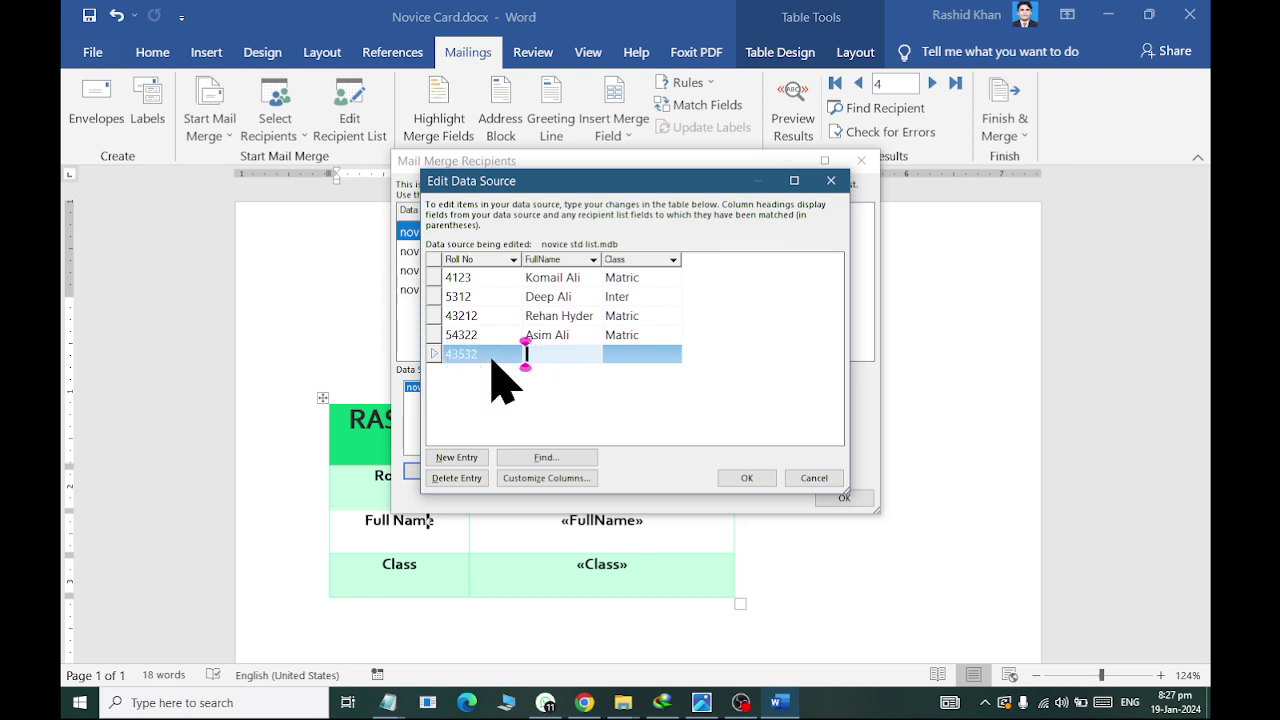
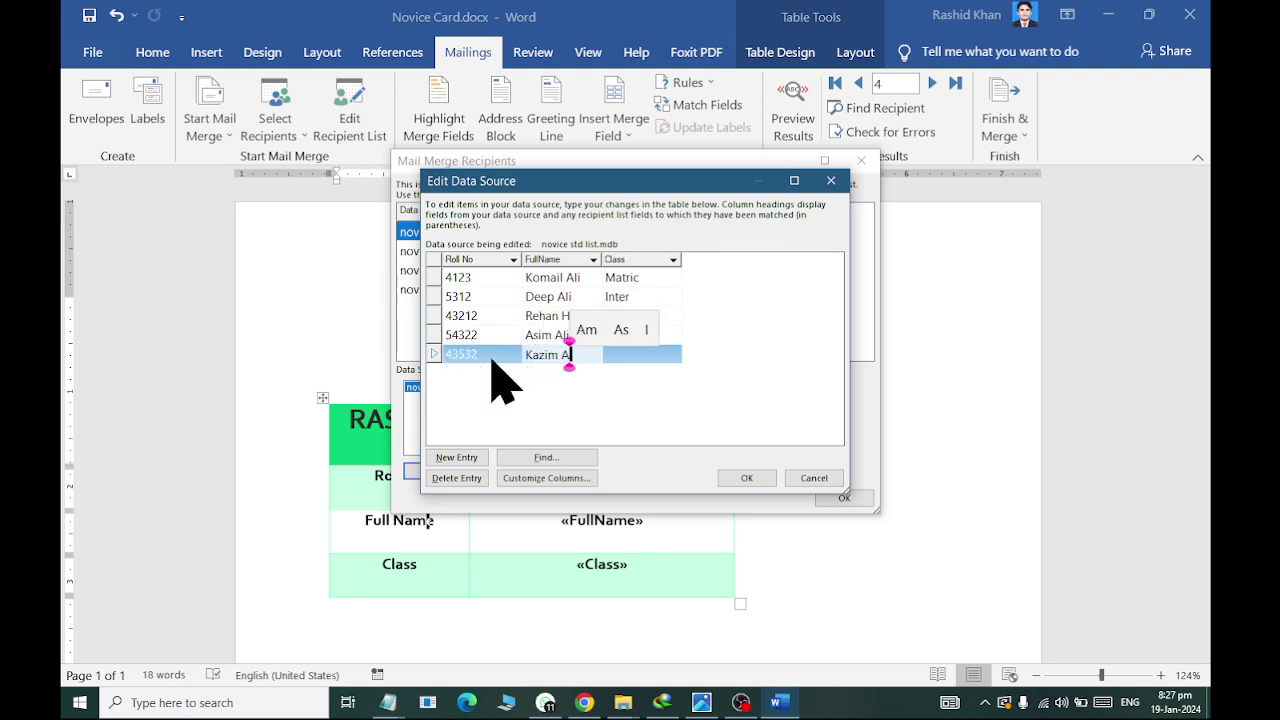
{"action": "key", "text": "Tab"}
{"action": "type", "text": "Intermed"}
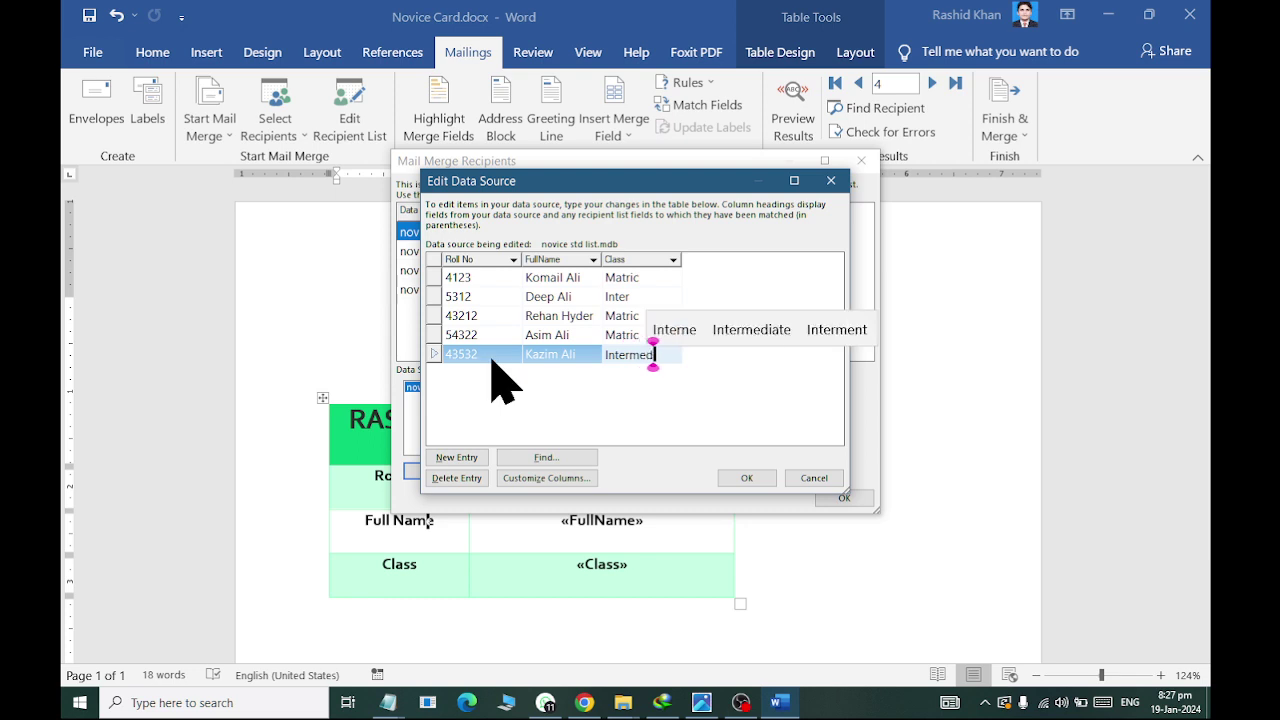
{"action": "type", "text": "iate"}
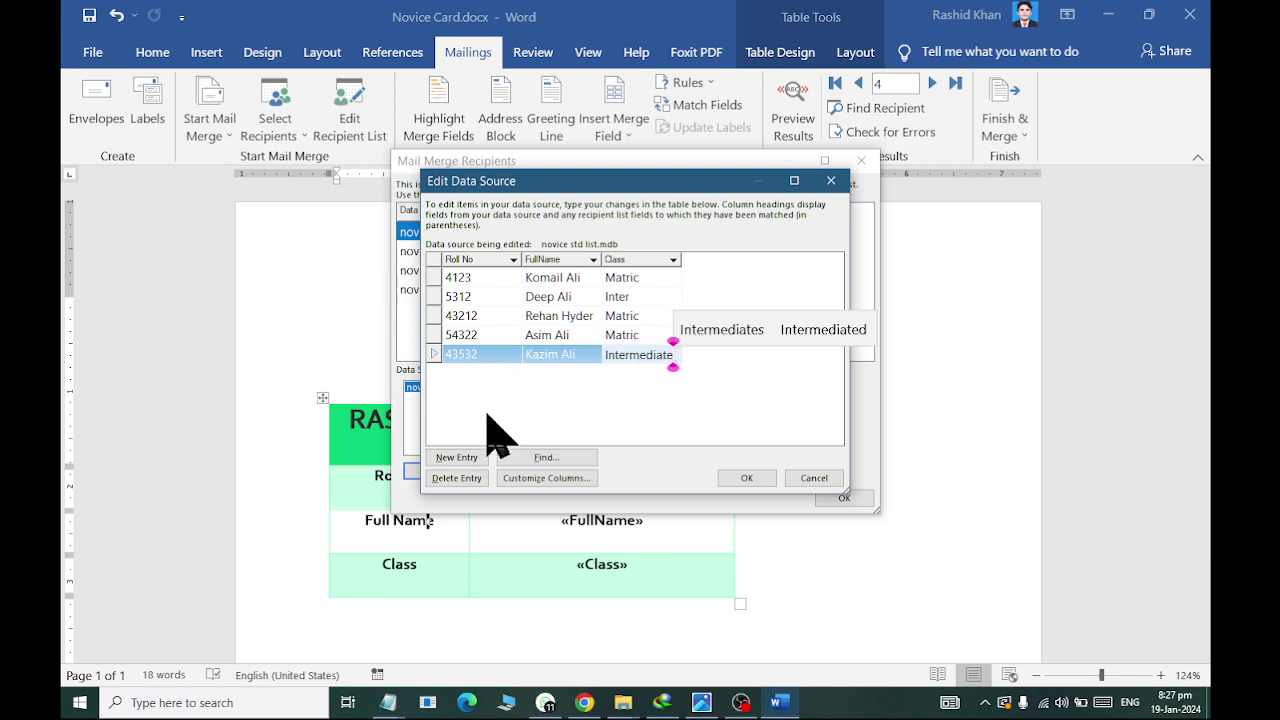
Add two more student entries with full names and class Matric.
{"action": "left_click", "coordinate": [456, 457]}
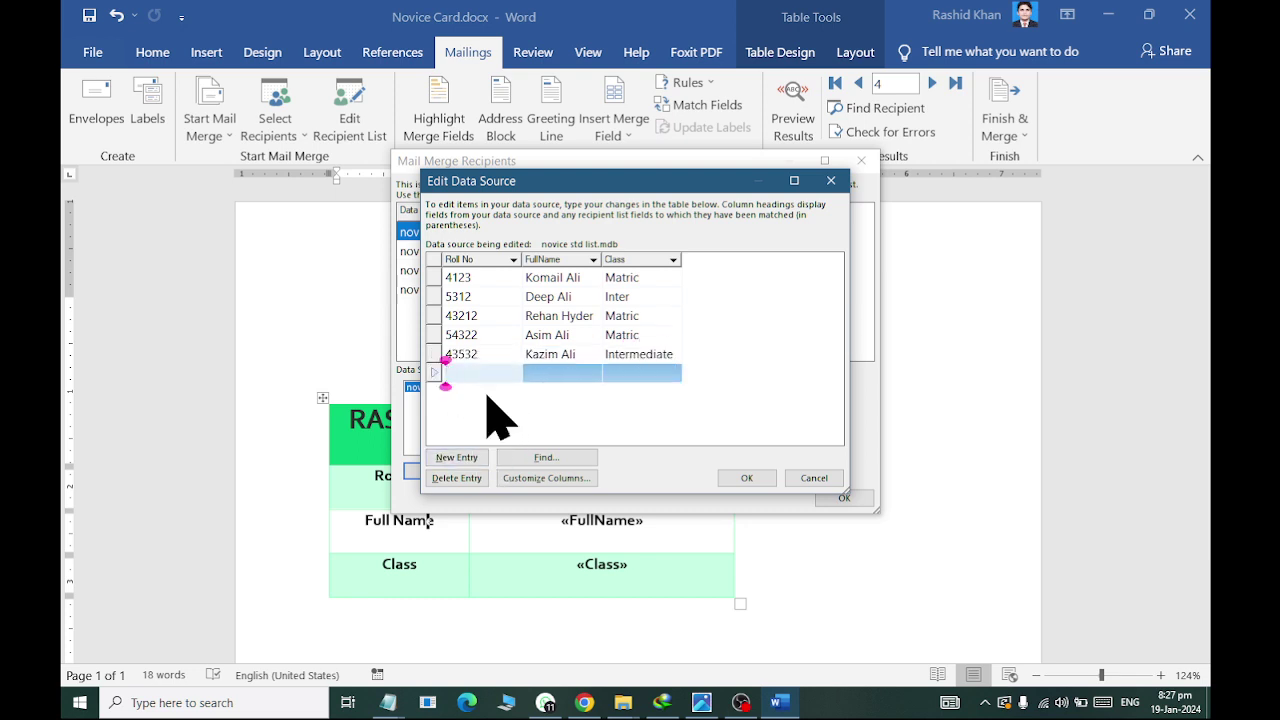
{"action": "key", "text": "BackSpace"}
{"action": "key", "text": "Tab"}
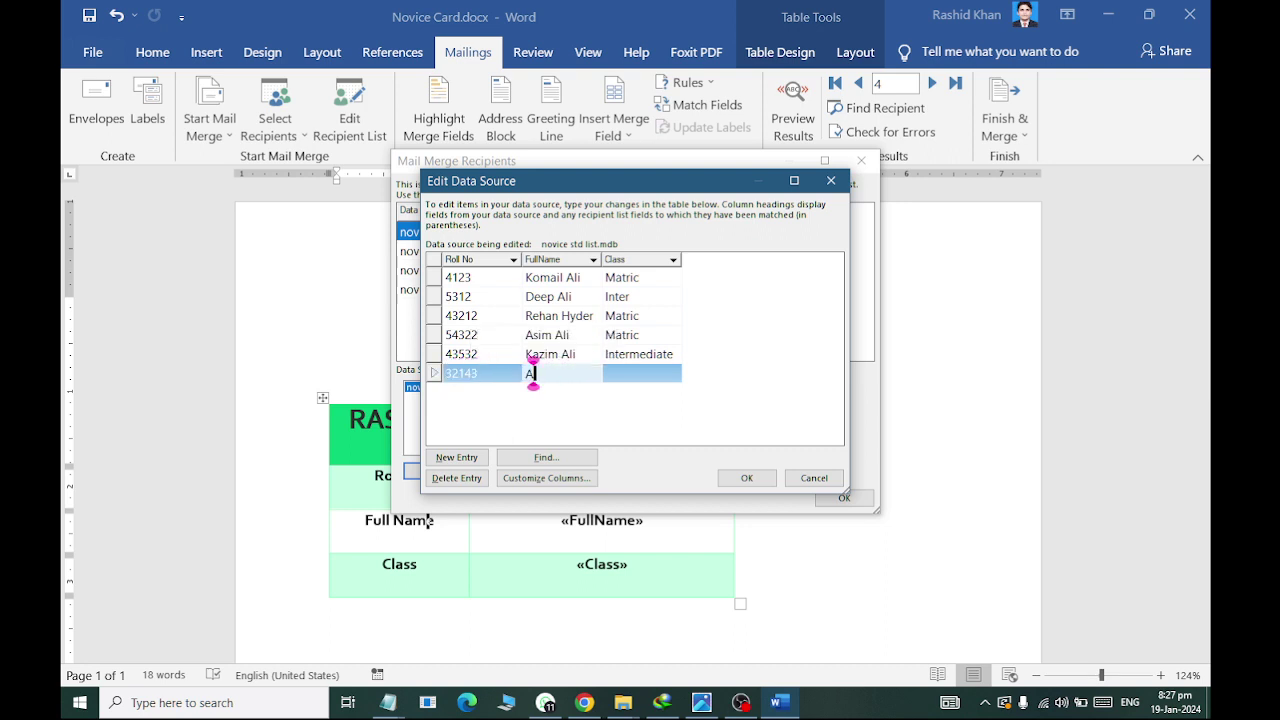
{"action": "key", "text": "Tab"}
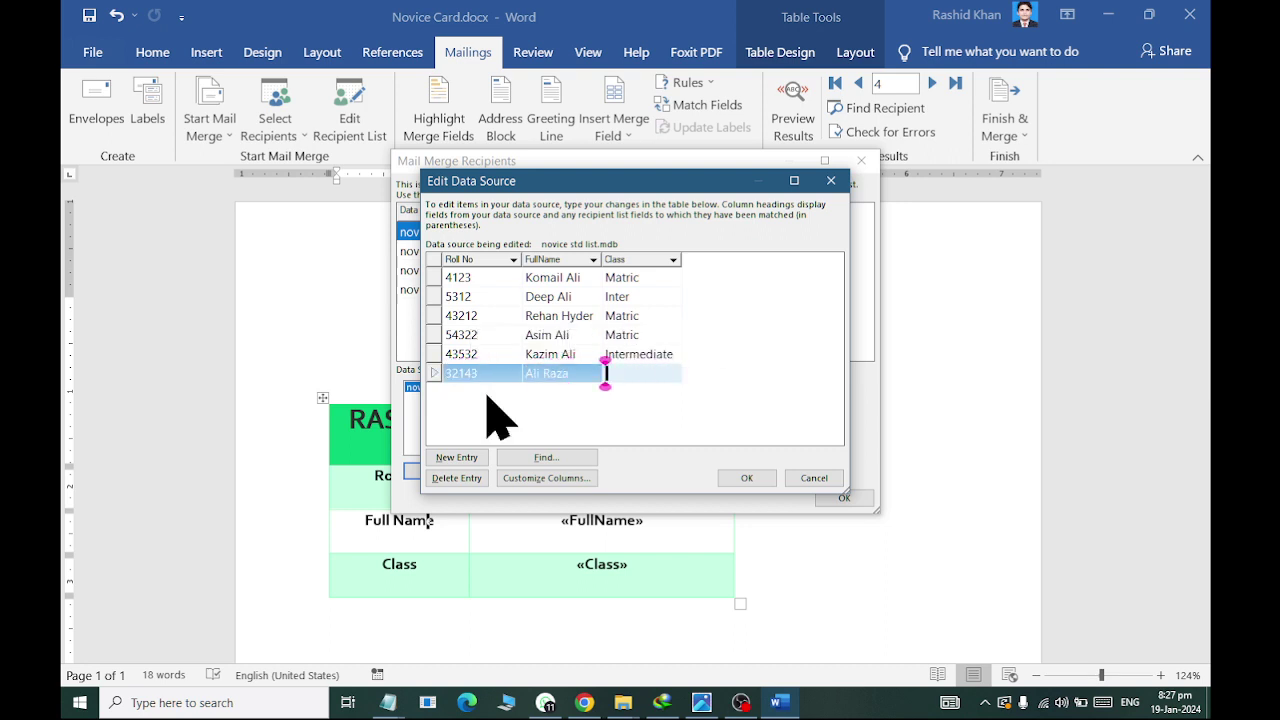
{"action": "type", "text": "tri"}
{"action": "type", "text": "ic"}
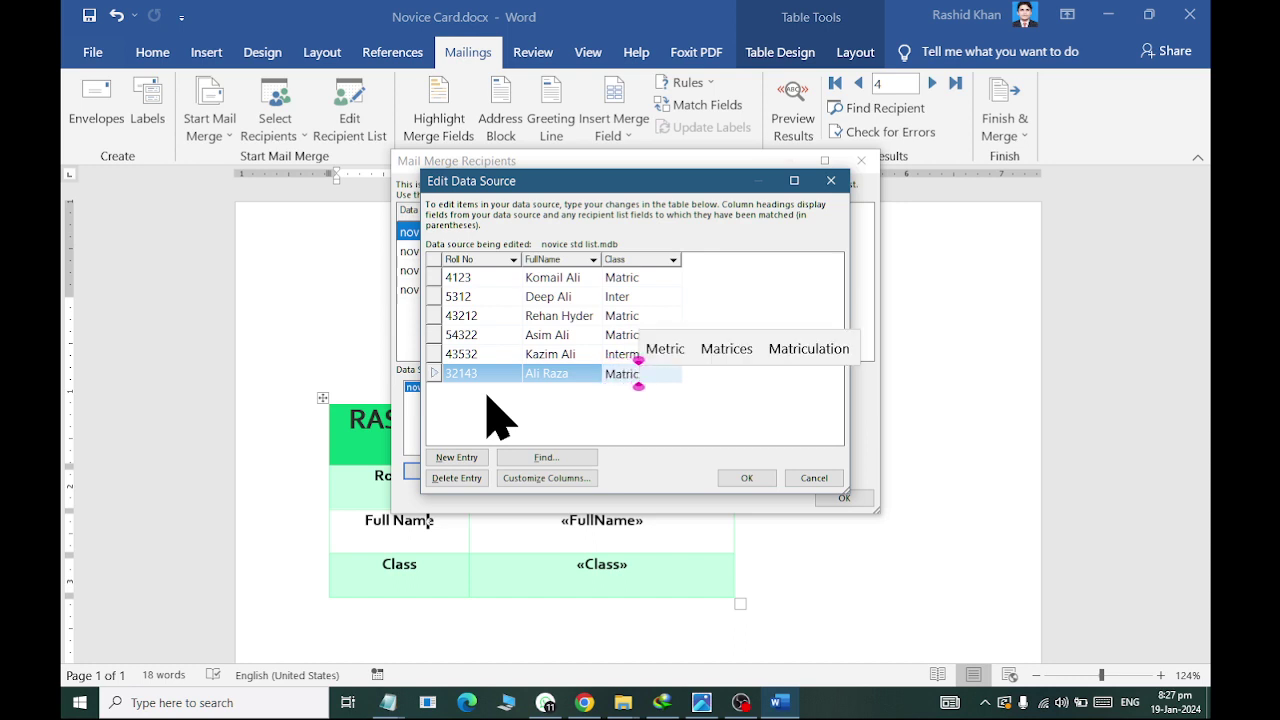
{"action": "left_click", "coordinate": [457, 458]}
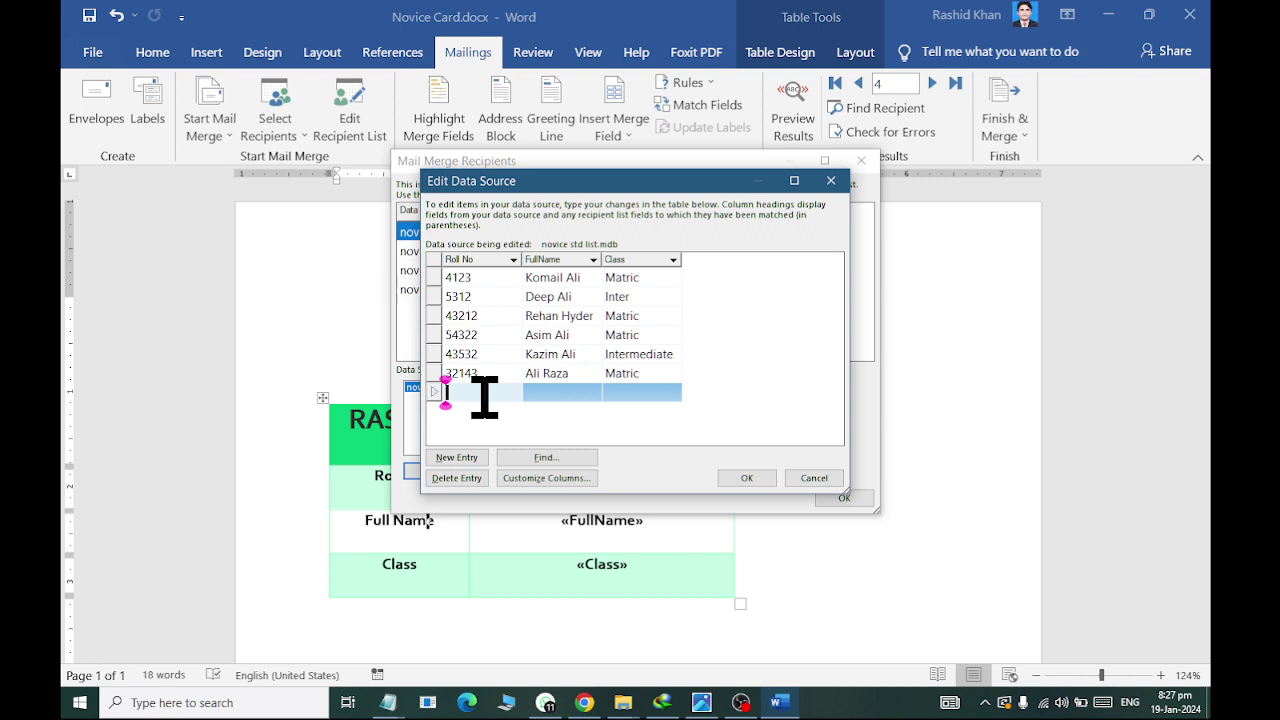
{"action": "key", "text": "Tab"}
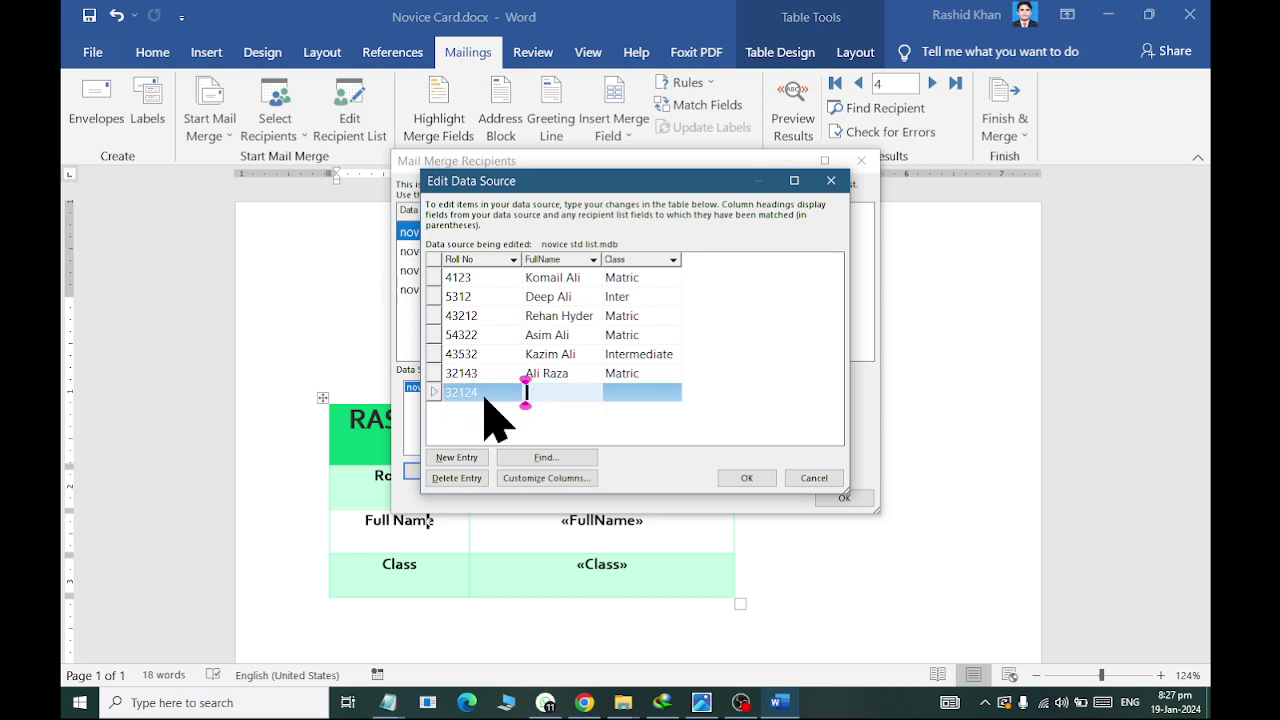
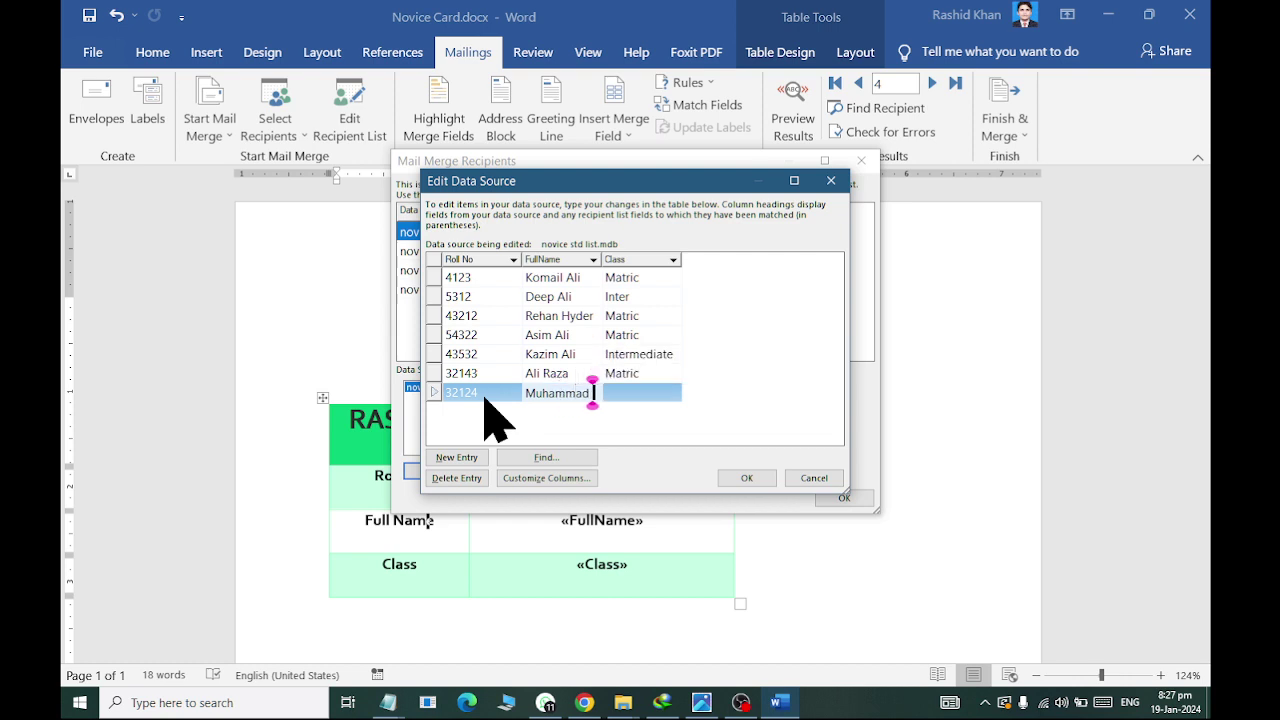
{"action": "key", "text": "Tab"}
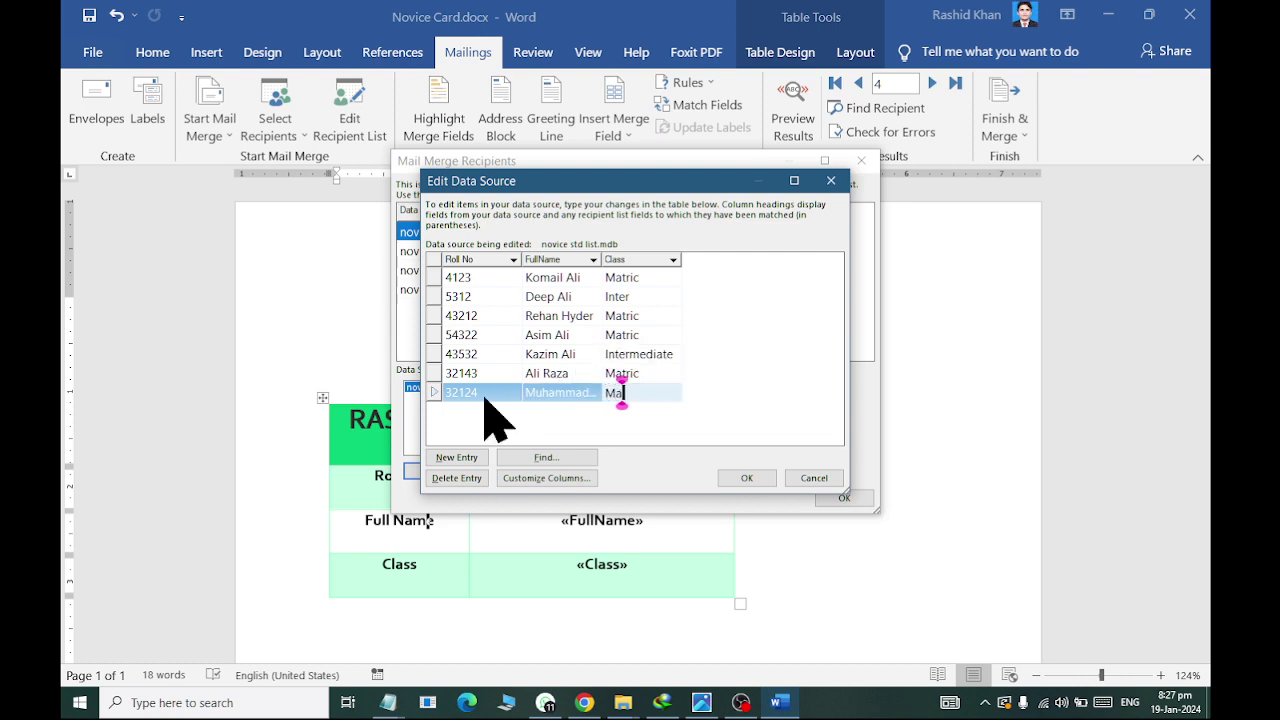
{"action": "type", "text": "tric"}
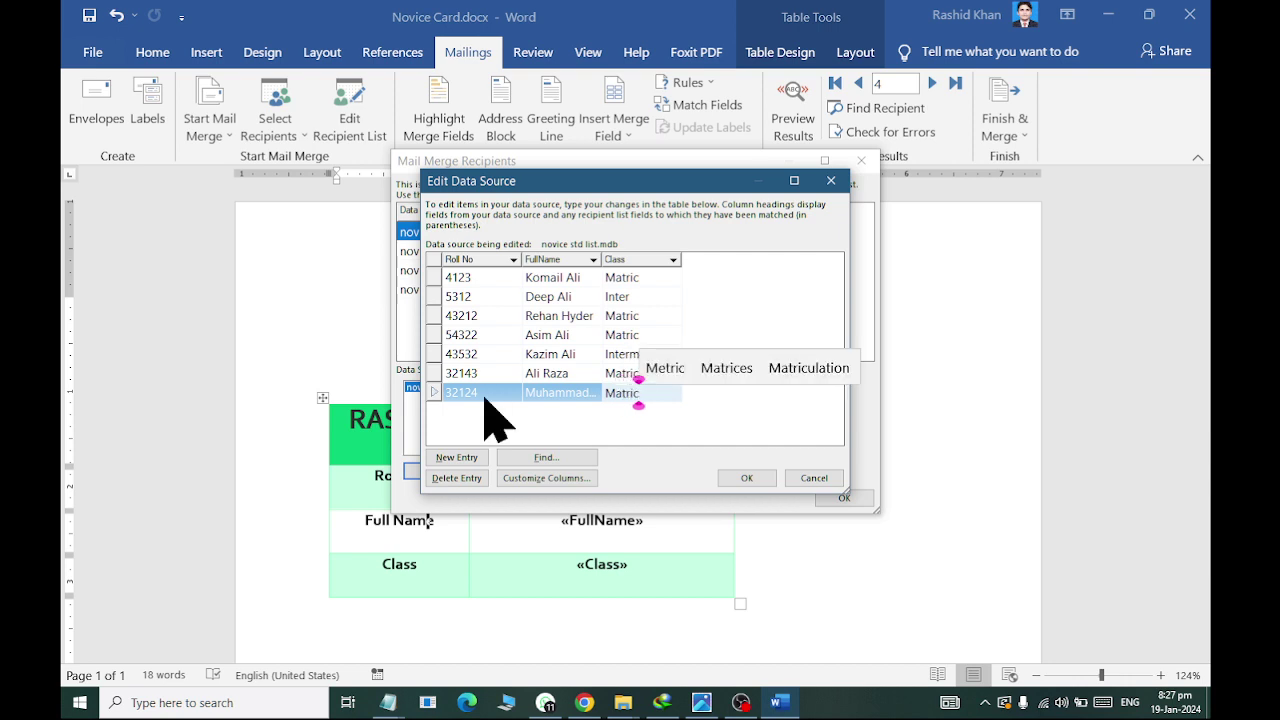
Save the new entries to novice std list.mdb and close the recipient list.
{"action": "left_click", "coordinate": [748, 482]}
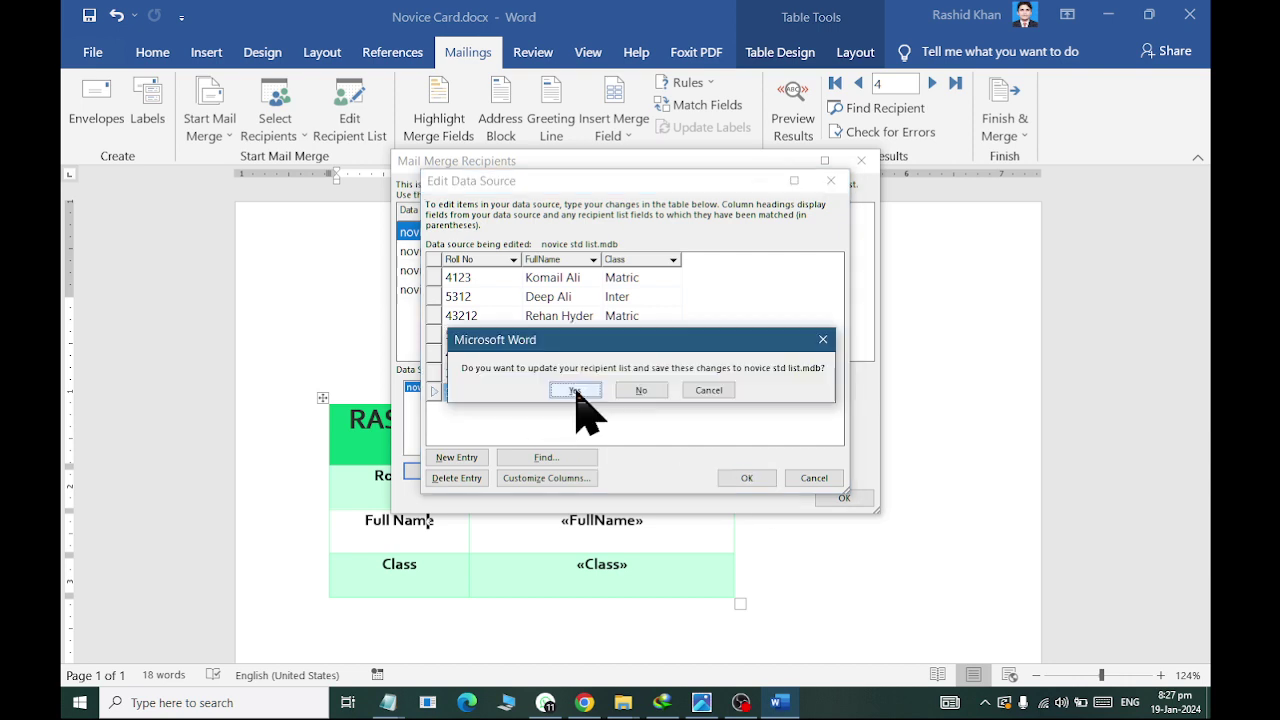
{"action": "left_click", "coordinate": [555, 390]}
{"action": "left_click", "coordinate": [844, 498]}
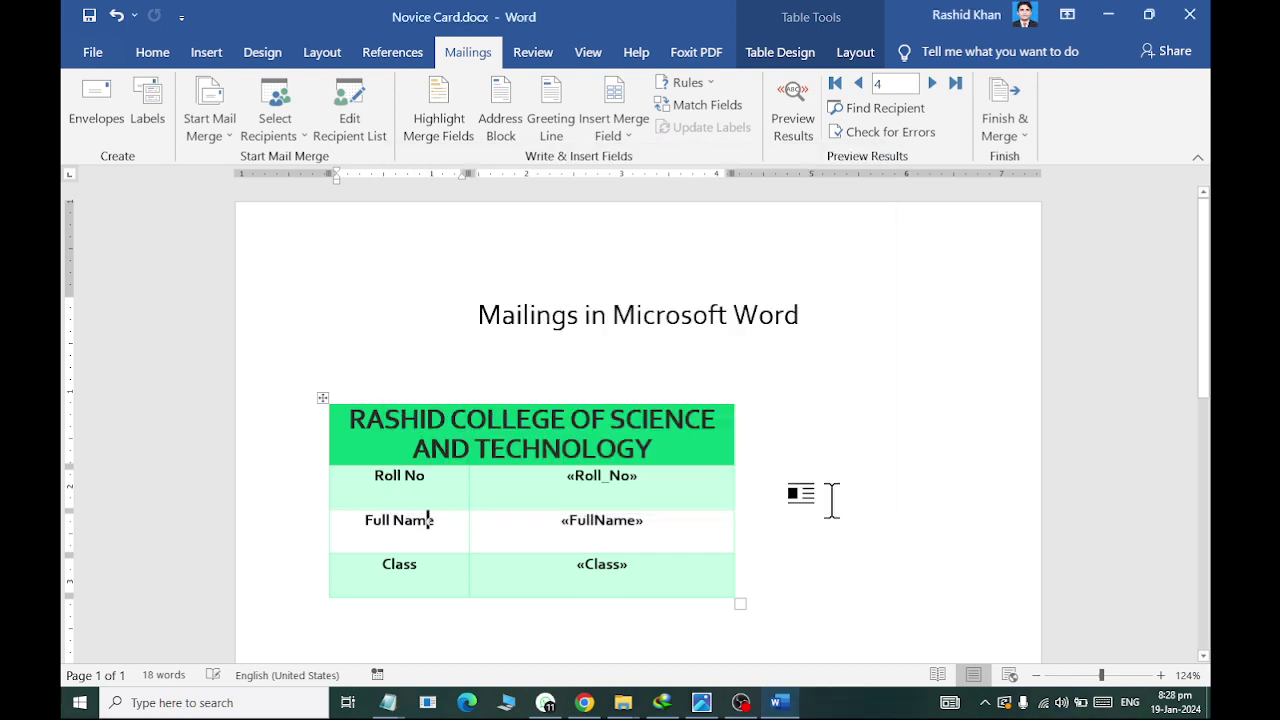
Preview the cards and step through every student's record to the last one.
{"action": "left_click", "coordinate": [793, 118]}
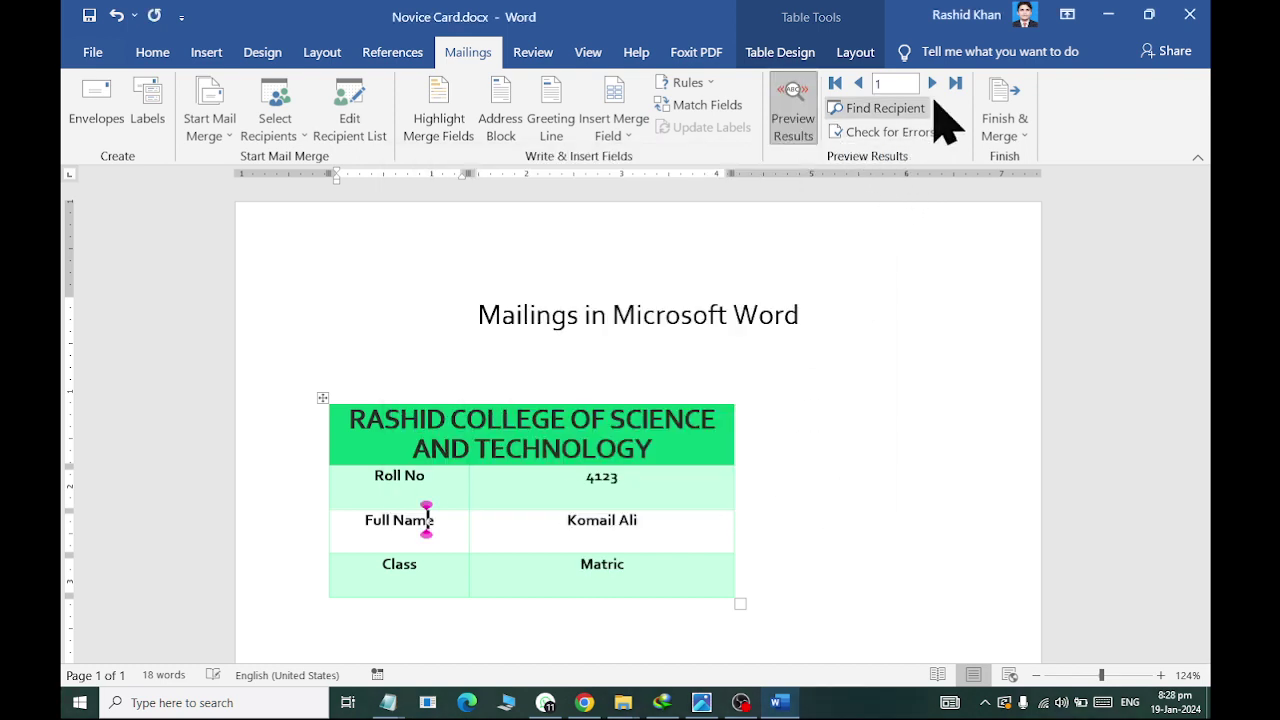
{"action": "left_click", "coordinate": [932, 83]}
{"action": "left_click", "coordinate": [932, 83]}
{"action": "left_click", "coordinate": [932, 83]}
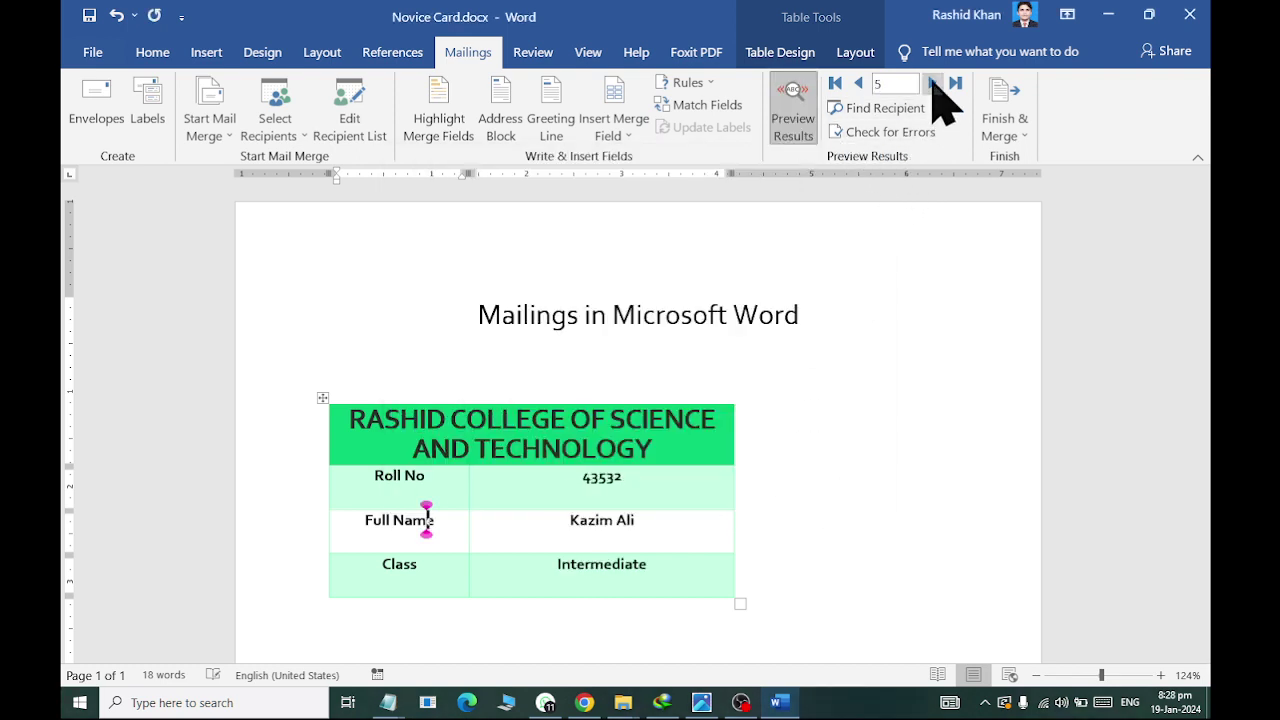
{"action": "left_click", "coordinate": [932, 83]}
{"action": "left_click", "coordinate": [932, 83]}
Show the merge fields again, then close Word without saving.
{"action": "left_click", "coordinate": [771, 126]}
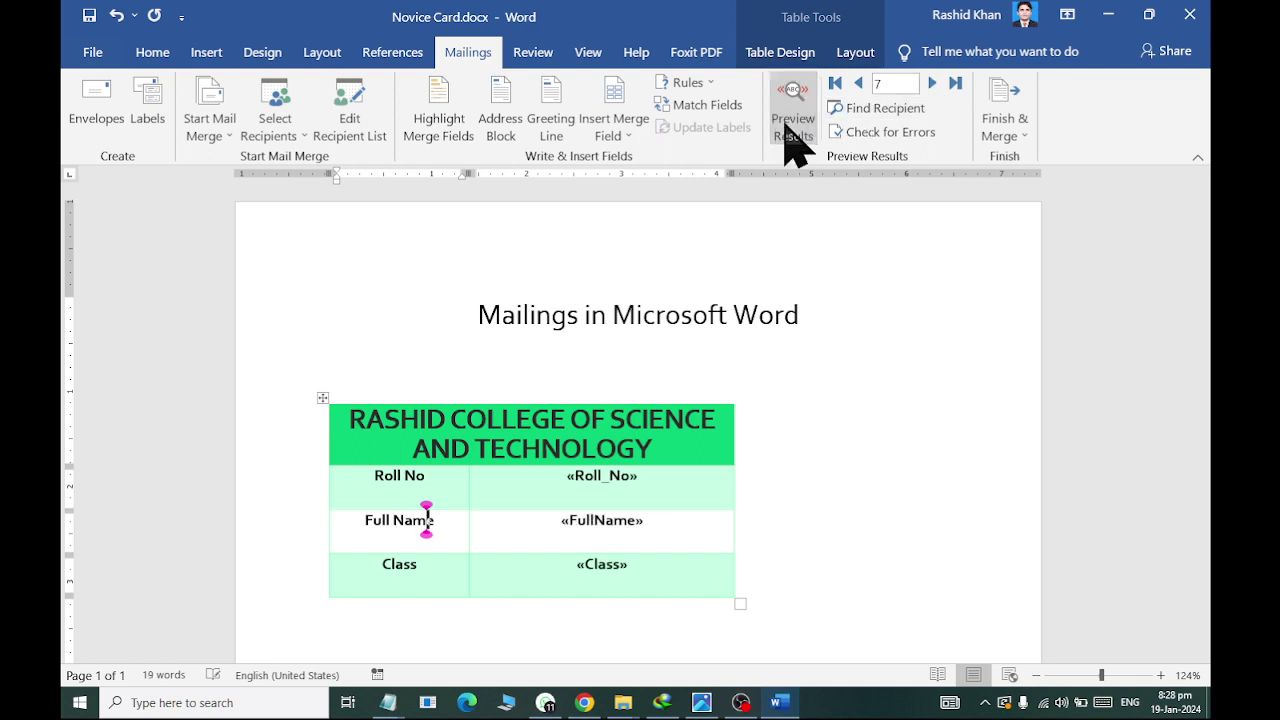
{"action": "left_click", "coordinate": [1204, 16]}
{"action": "left_click", "coordinate": [645, 370]}
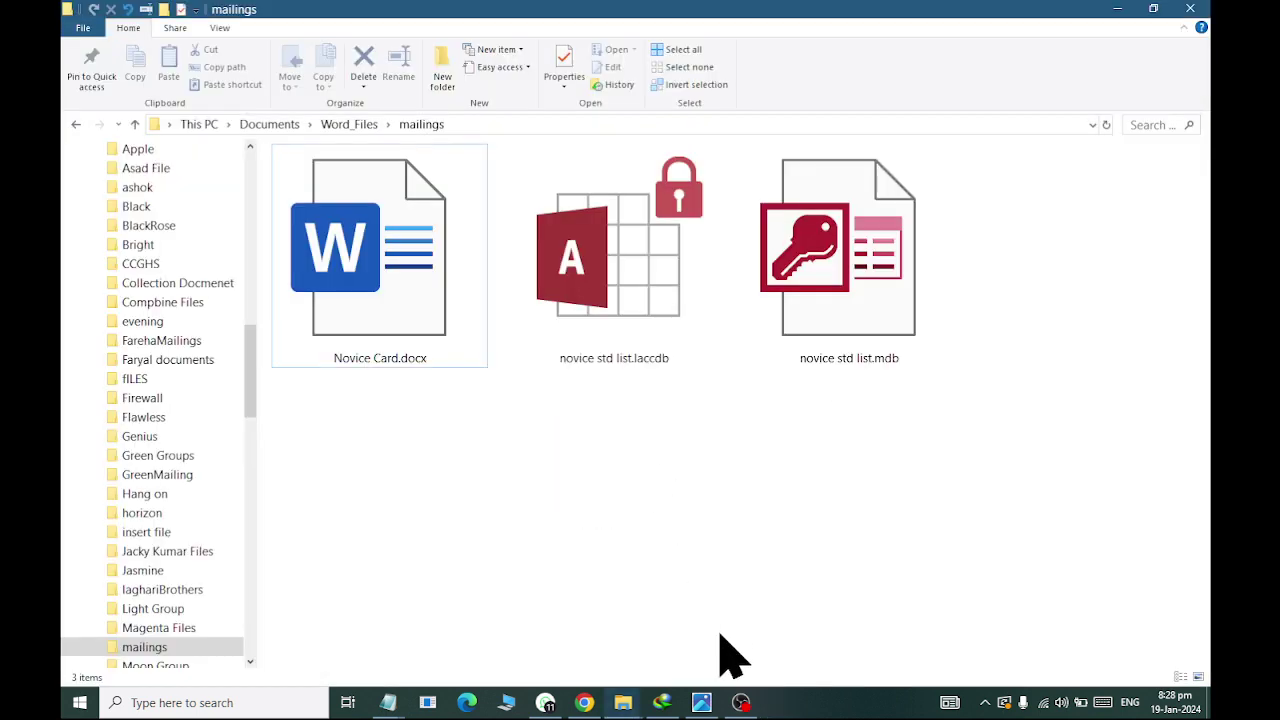
Open Novice Card.docx from the mailings folder in Word.
{"action": "left_click", "coordinate": [356, 228]}
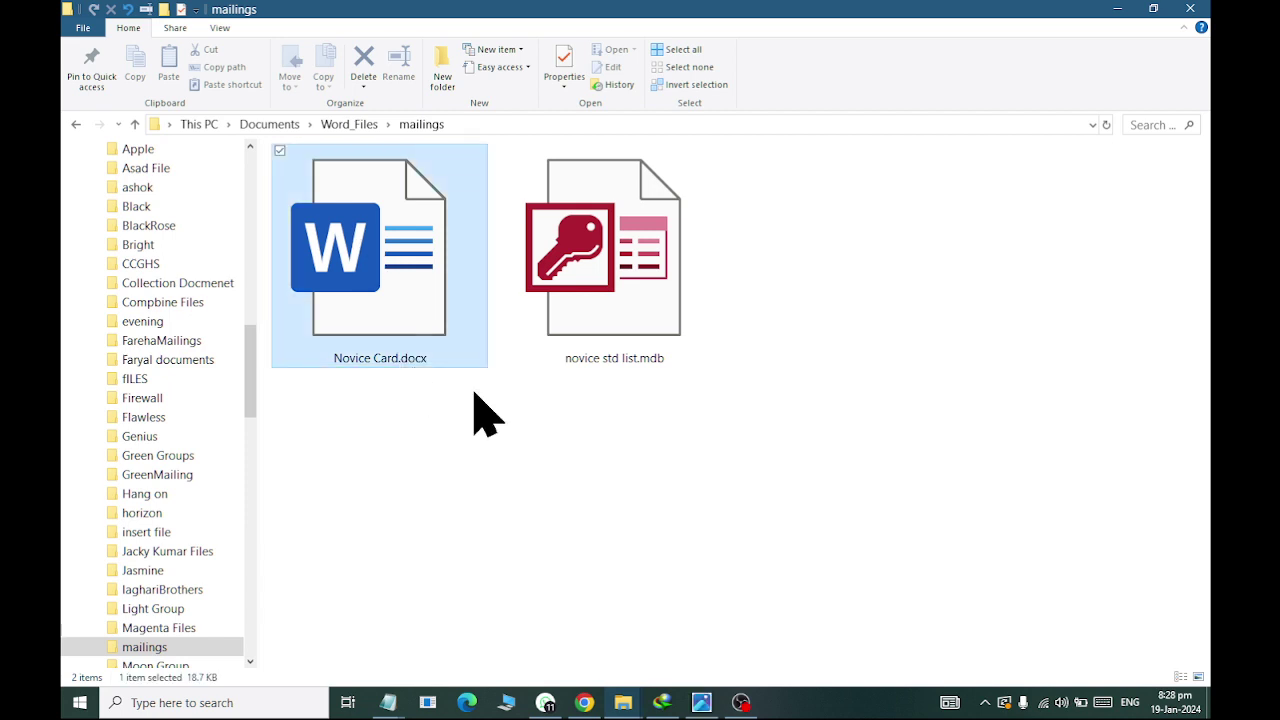
{"action": "left_click", "coordinate": [612, 245]}
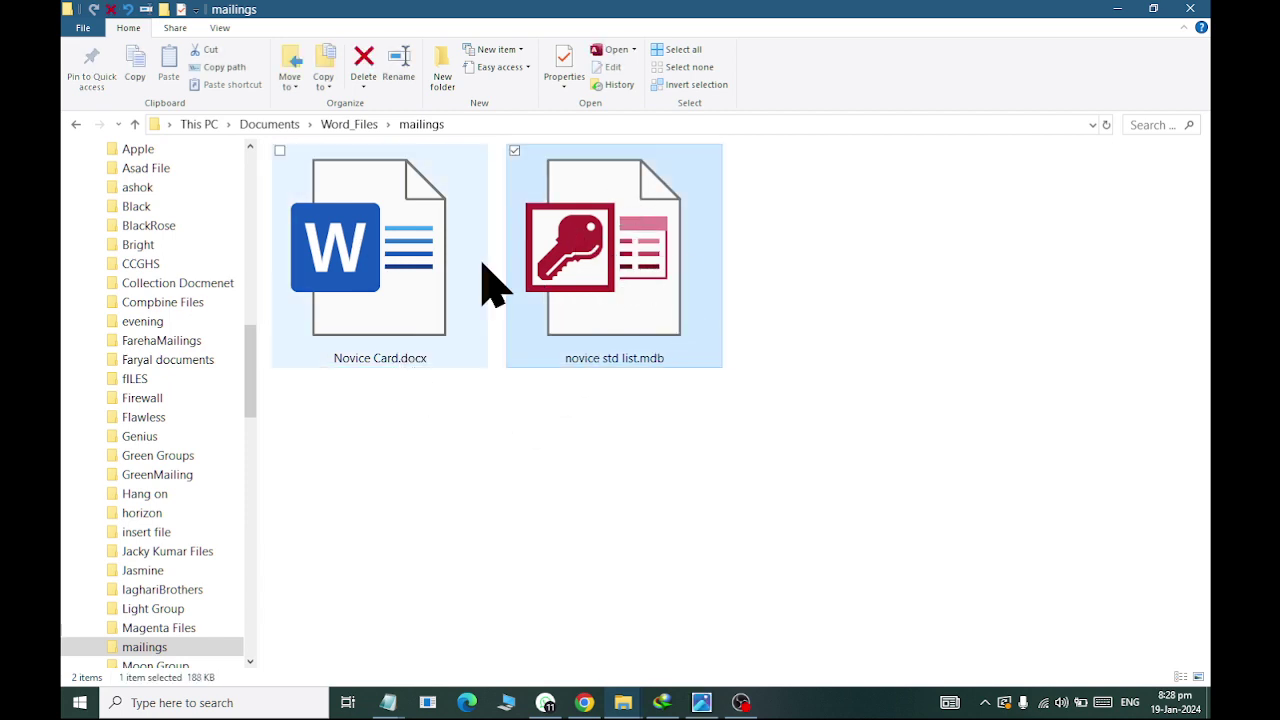
{"action": "double_click", "coordinate": [418, 275]}
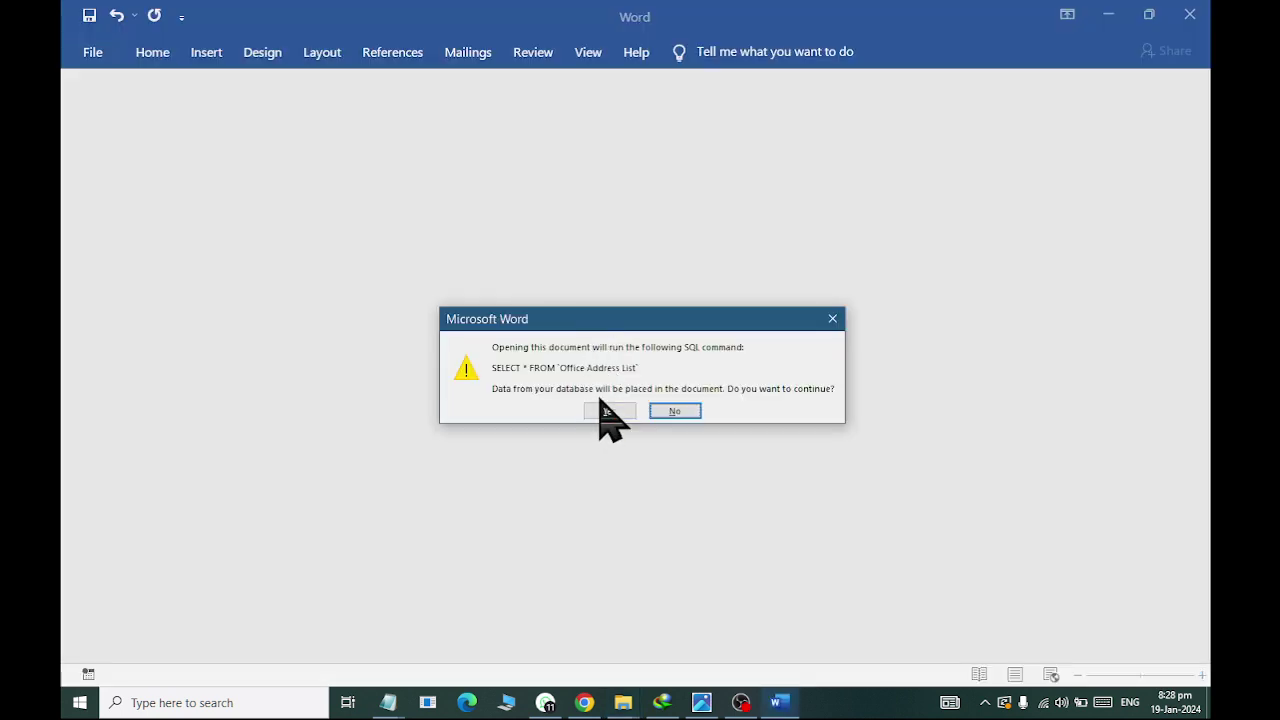
Confirm the SQL query, then review and close the student recipient data.
{"action": "left_click", "coordinate": [608, 412]}
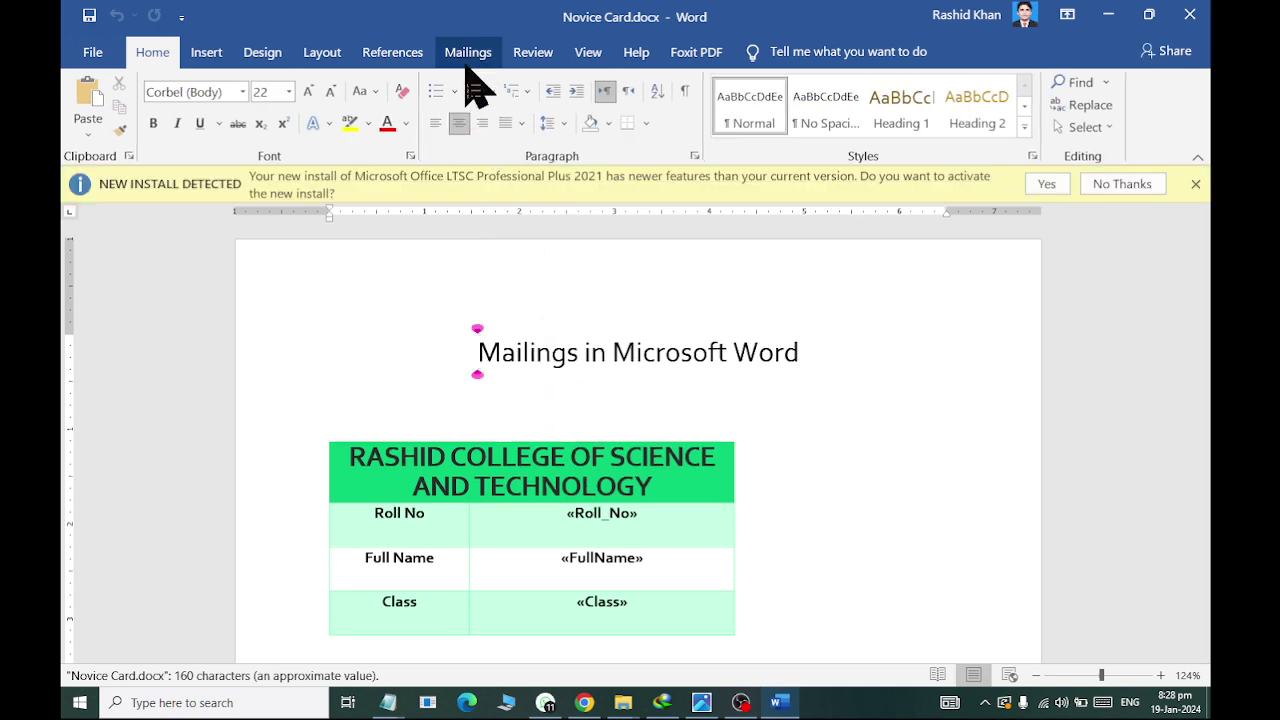
{"action": "left_click", "coordinate": [468, 55]}
{"action": "left_click", "coordinate": [378, 128]}
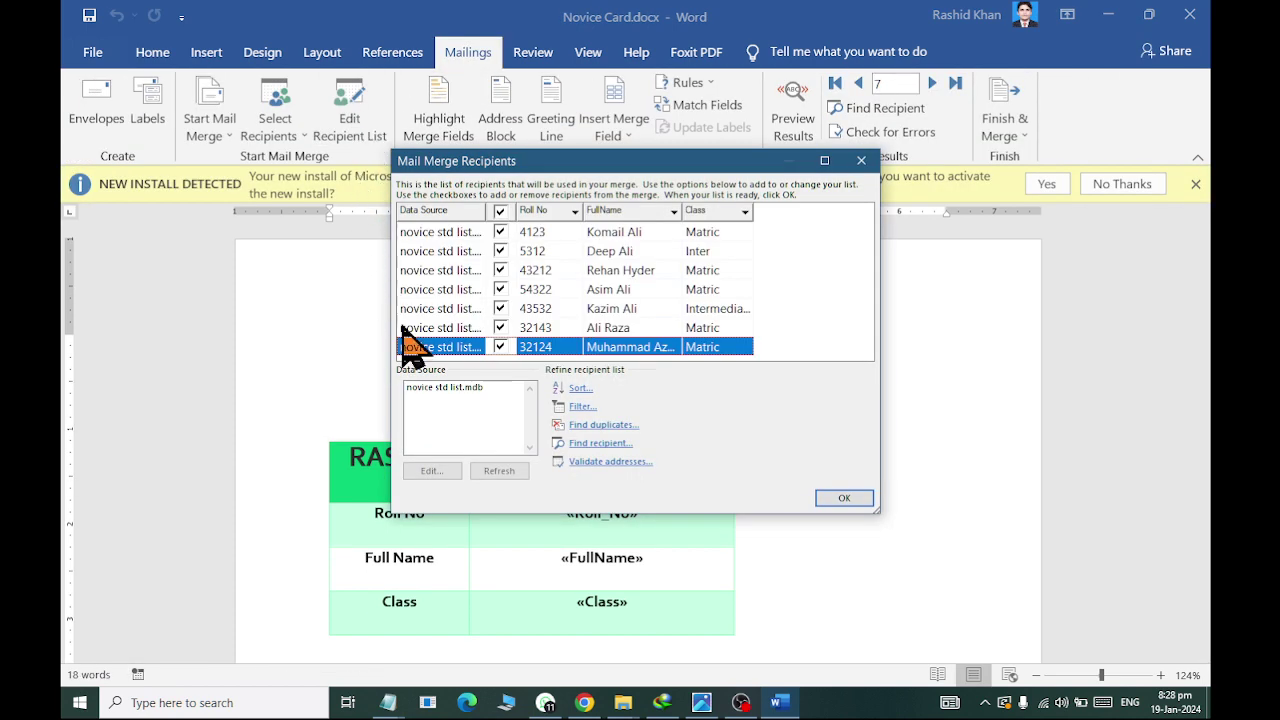
{"action": "left_click", "coordinate": [440, 471]}
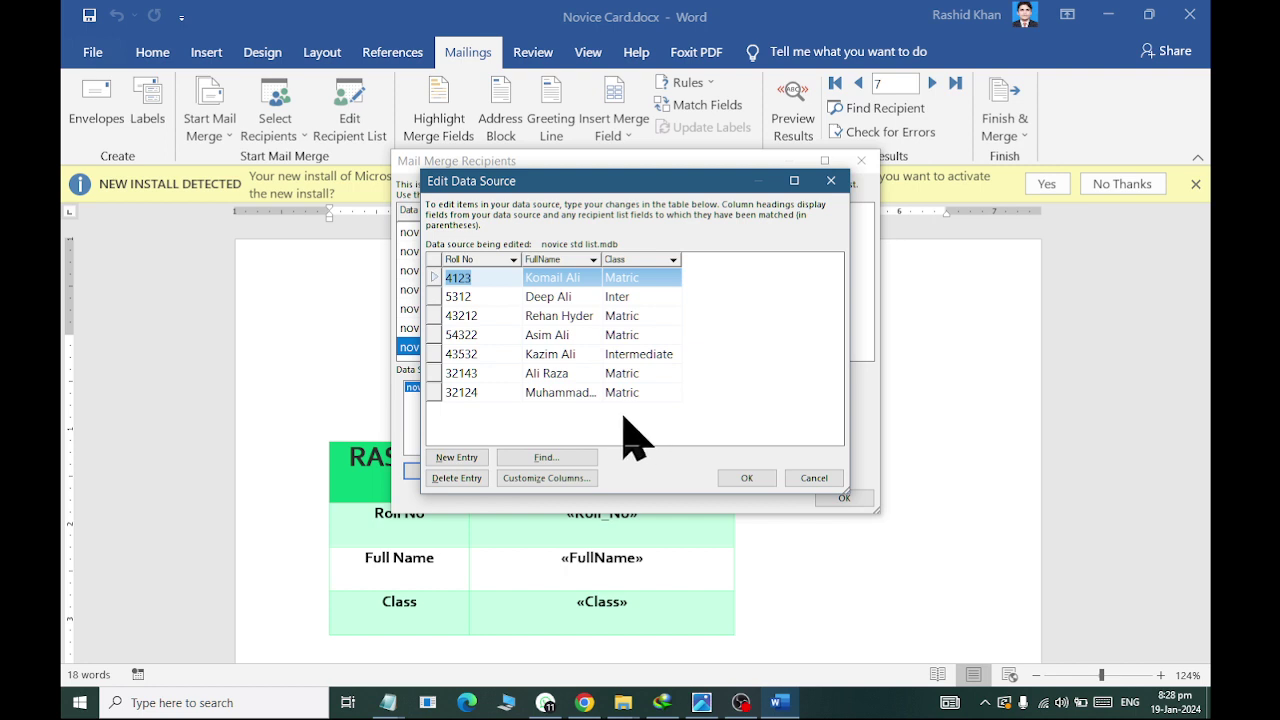
{"action": "left_click", "coordinate": [746, 477]}
{"action": "left_click", "coordinate": [572, 390]}
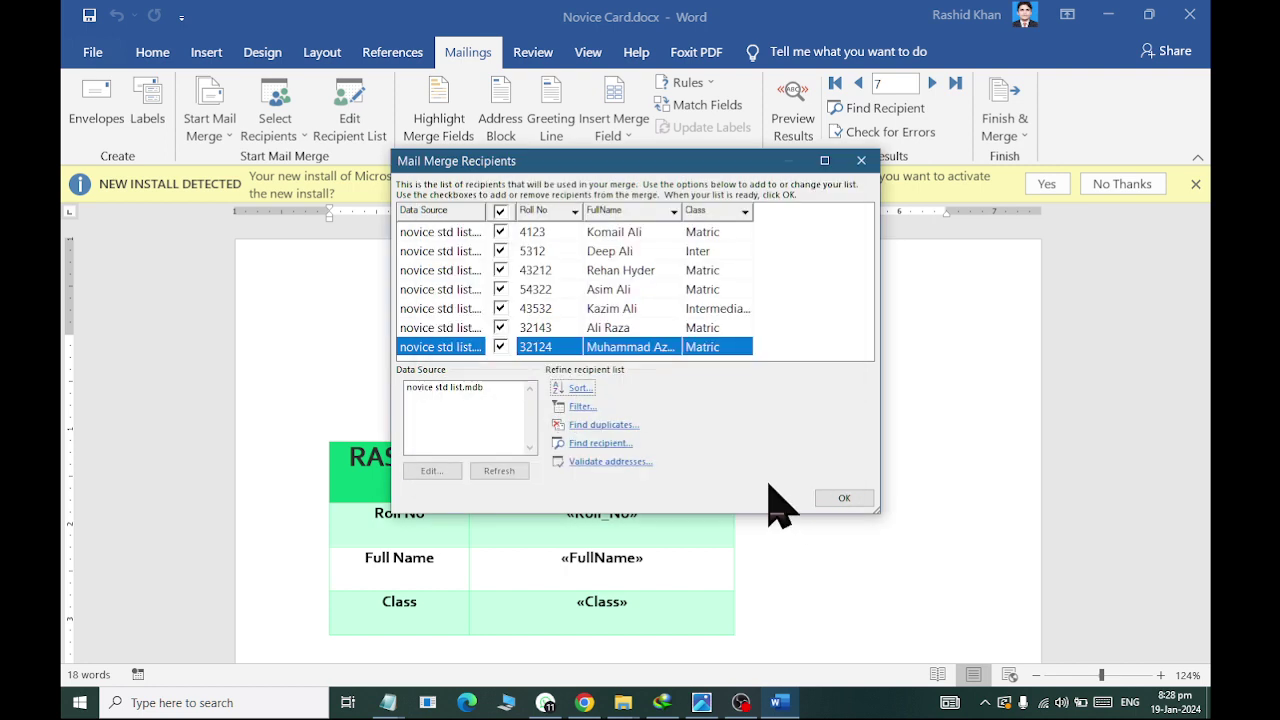
{"action": "left_click", "coordinate": [838, 498]}
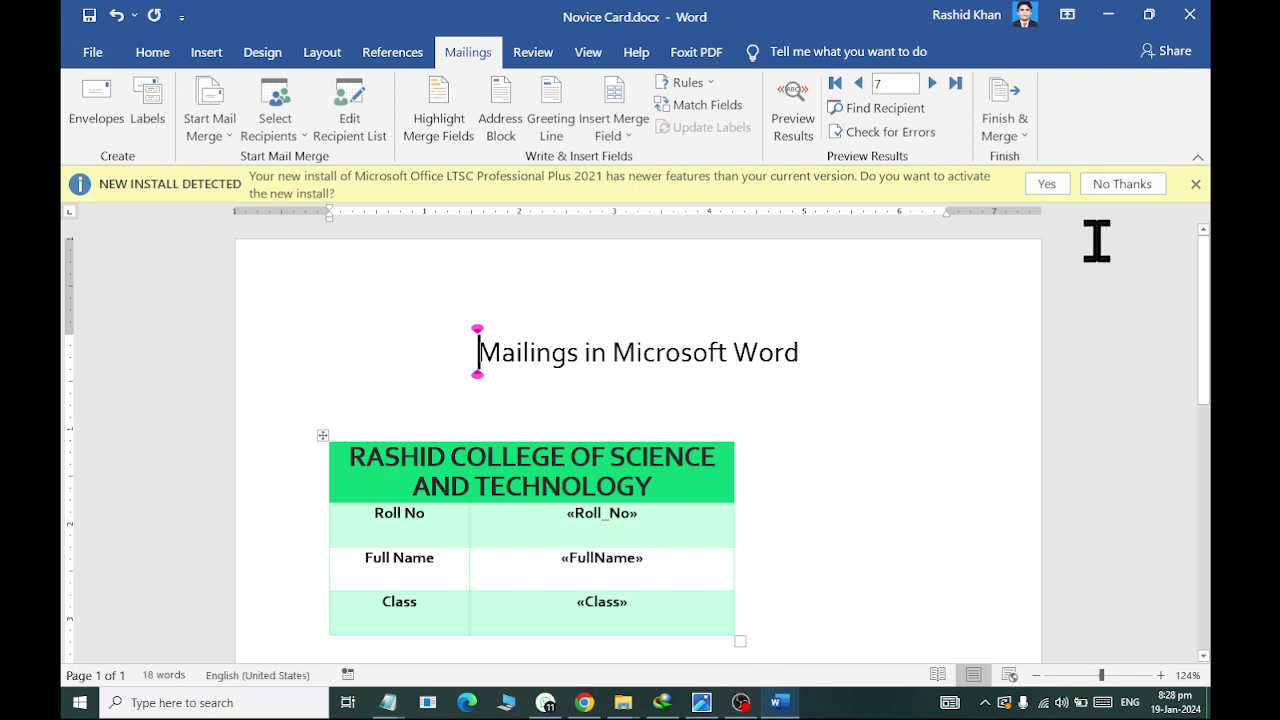
Dismiss the notice, preview earlier recipients' cards, then show the merge fields again.
{"action": "left_click", "coordinate": [1195, 184]}
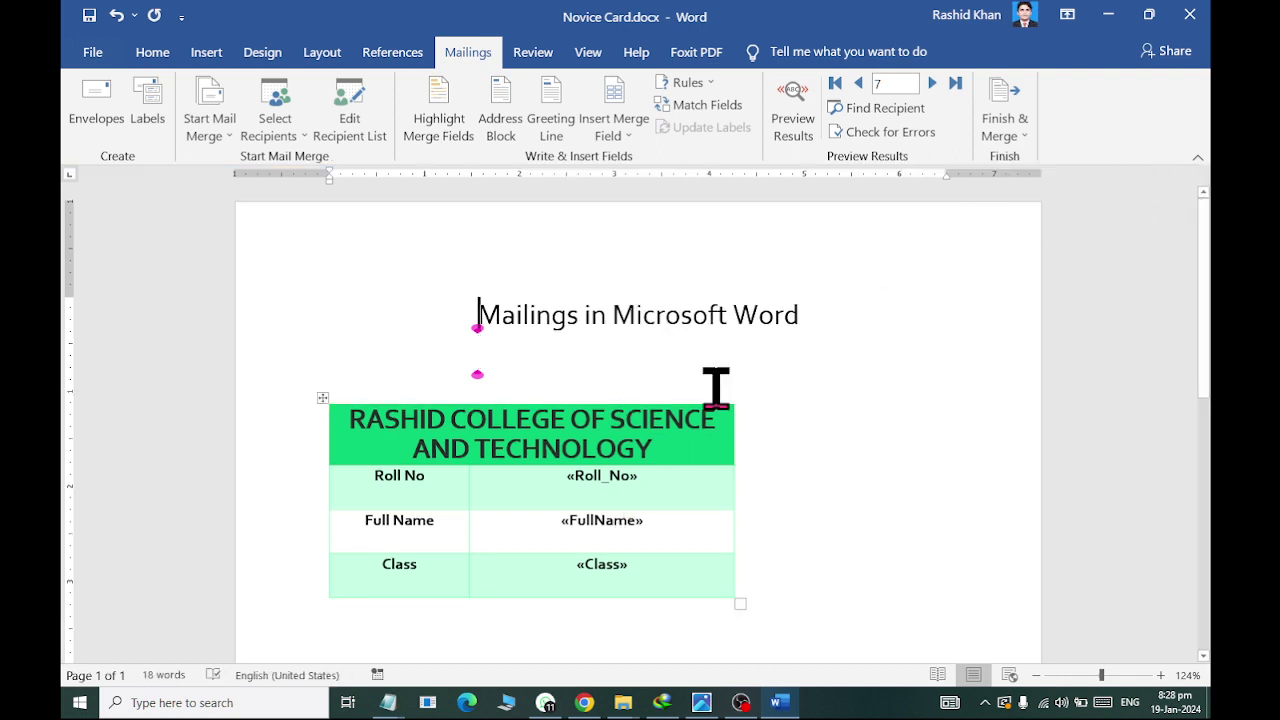
{"action": "left_click", "coordinate": [791, 118]}
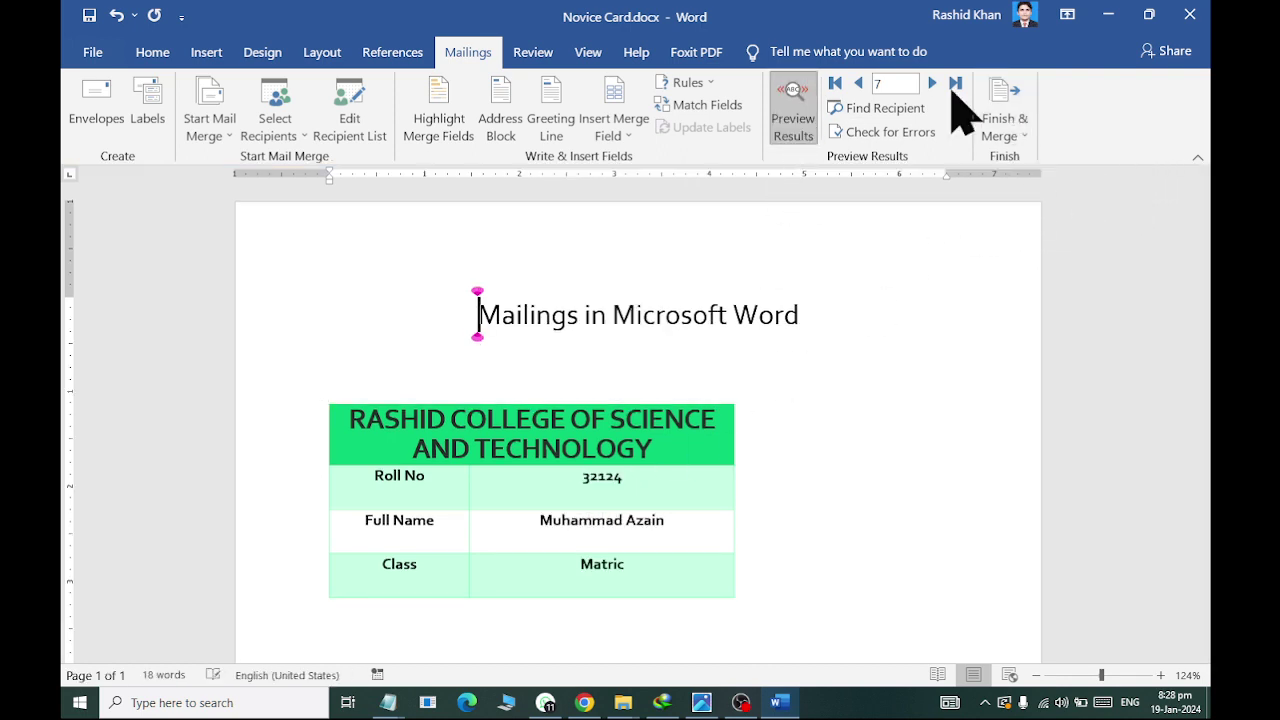
{"action": "left_click", "coordinate": [858, 83]}
{"action": "left_click", "coordinate": [858, 83]}
{"action": "left_click", "coordinate": [788, 125]}
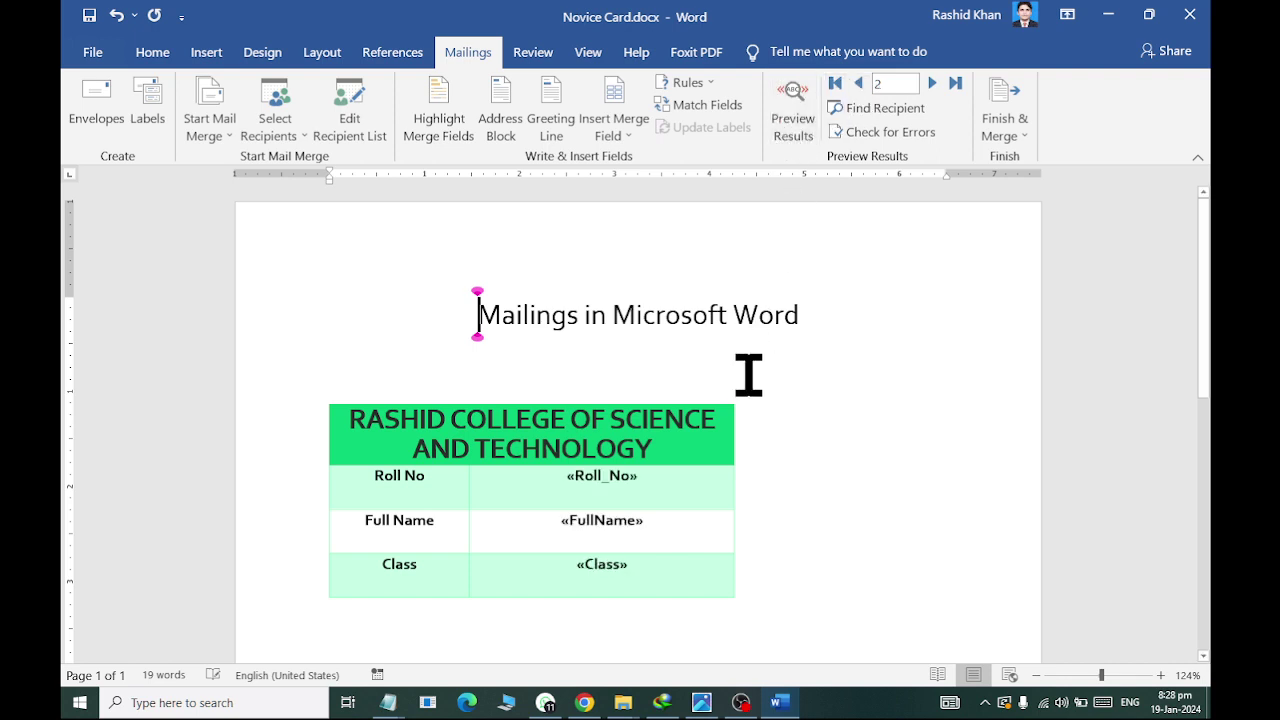
{"action": "scroll", "coordinate": [746, 368], "scroll_direction": "down", "scroll_amount": 2}
{"action": "scroll", "coordinate": [757, 350], "scroll_direction": "down", "scroll_amount": 2}
{"action": "scroll", "coordinate": [778, 320], "scroll_direction": "down", "scroll_amount": 1}
{"action": "scroll", "coordinate": [778, 320], "scroll_direction": "down", "scroll_amount": 5}
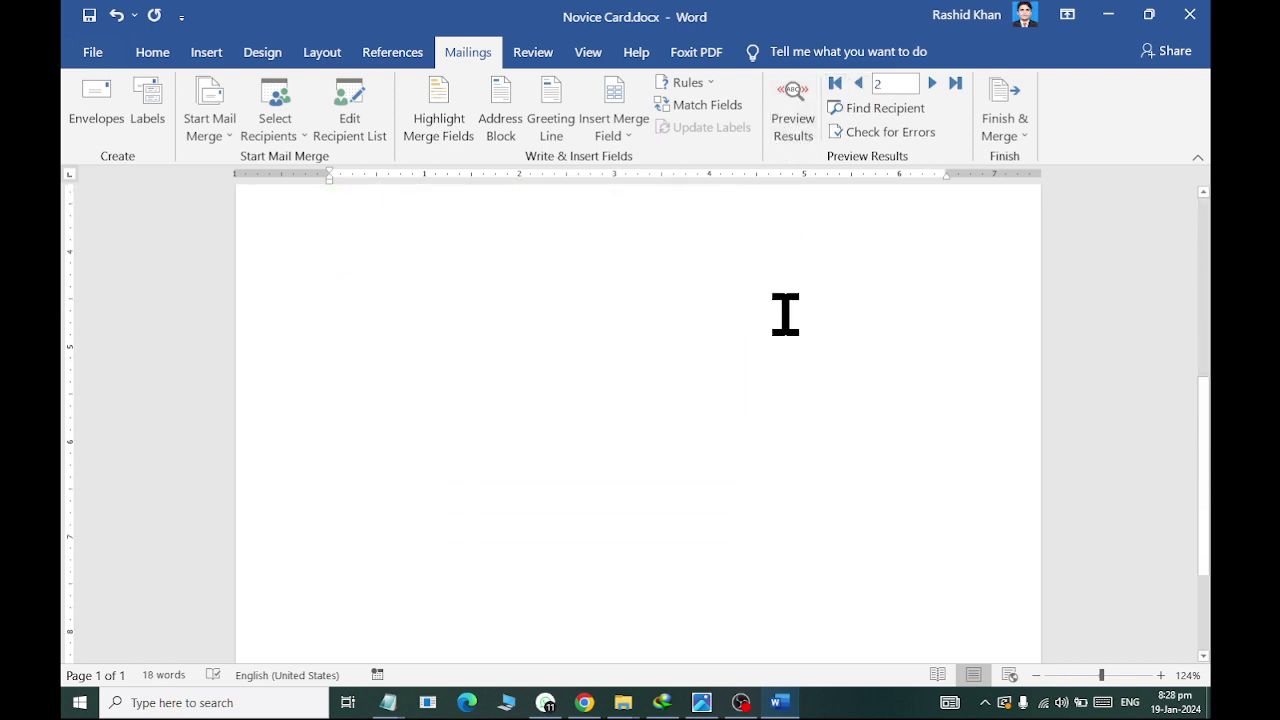
{"action": "scroll", "coordinate": [786, 314], "scroll_direction": "up", "scroll_amount": 2}
{"action": "scroll", "coordinate": [786, 314], "scroll_direction": "up", "scroll_amount": 6}
{"action": "scroll", "coordinate": [788, 300], "scroll_direction": "up", "scroll_amount": 3}
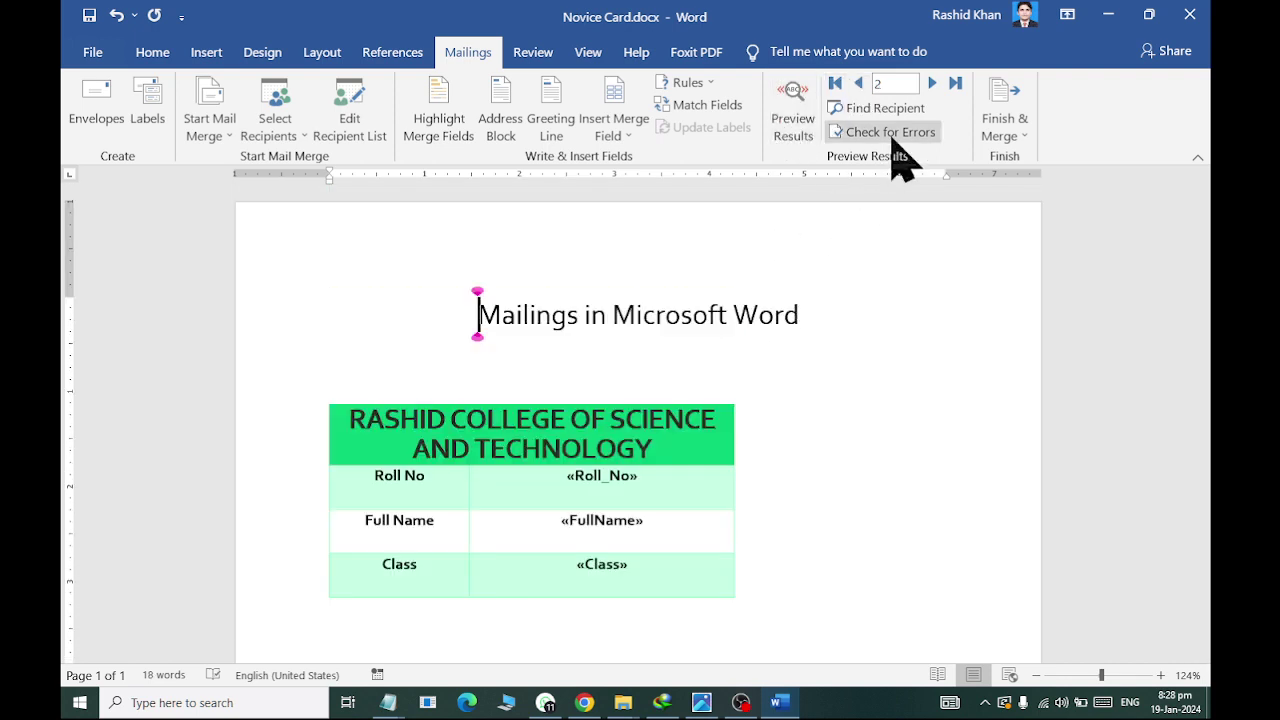
{"action": "left_click", "coordinate": [1018, 121]}
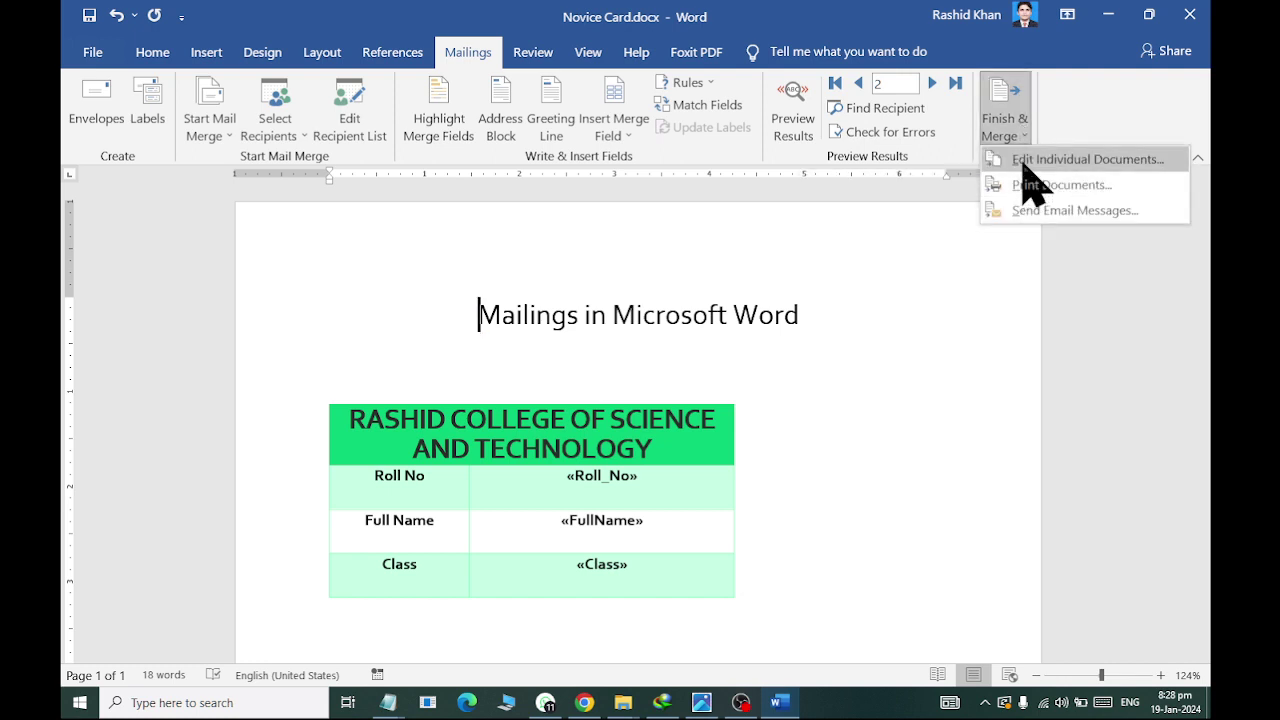
Choose Edit Individual Documents and set the merge range to All records.
{"action": "left_click", "coordinate": [1022, 162]}
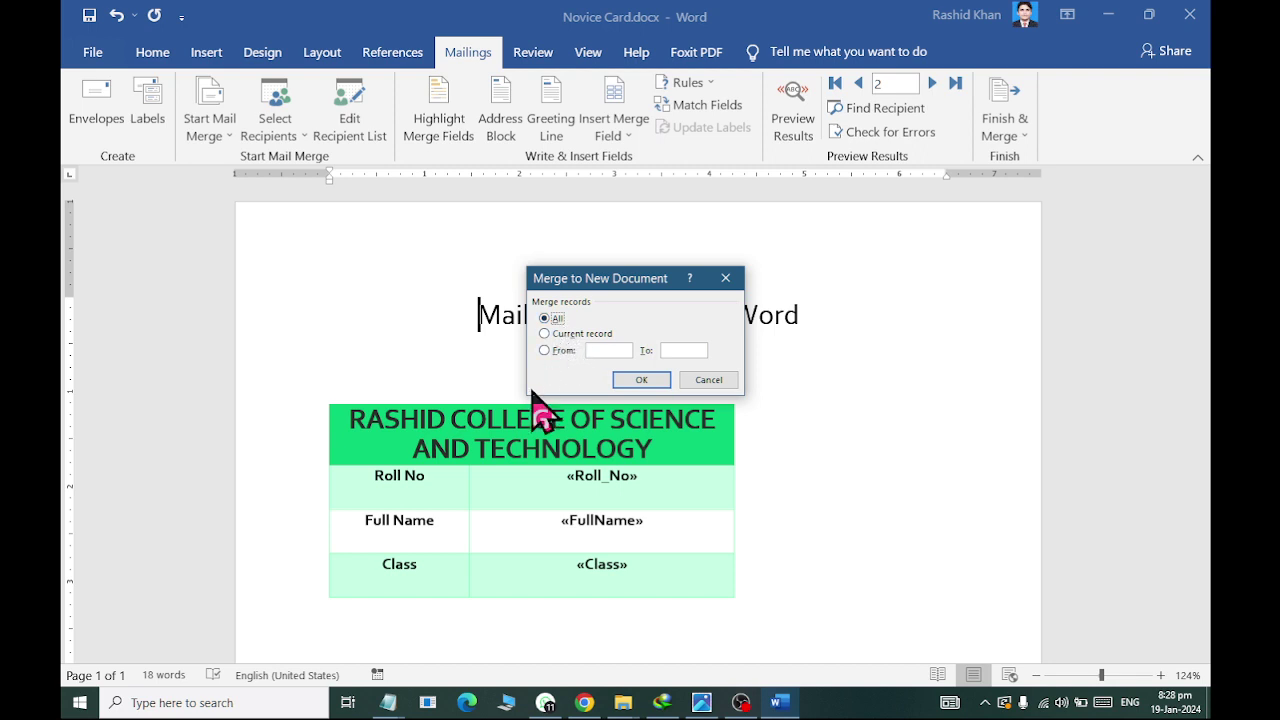
{"action": "left_click", "coordinate": [575, 336]}
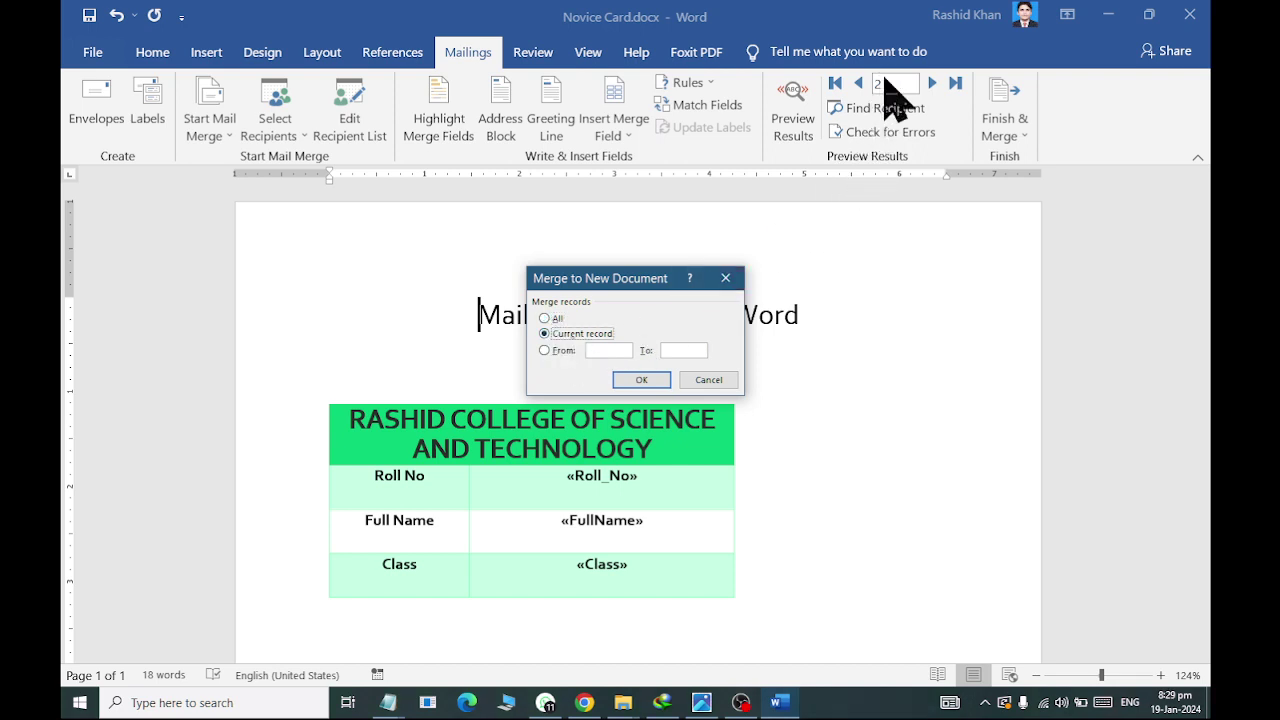
{"action": "left_click", "coordinate": [879, 110]}
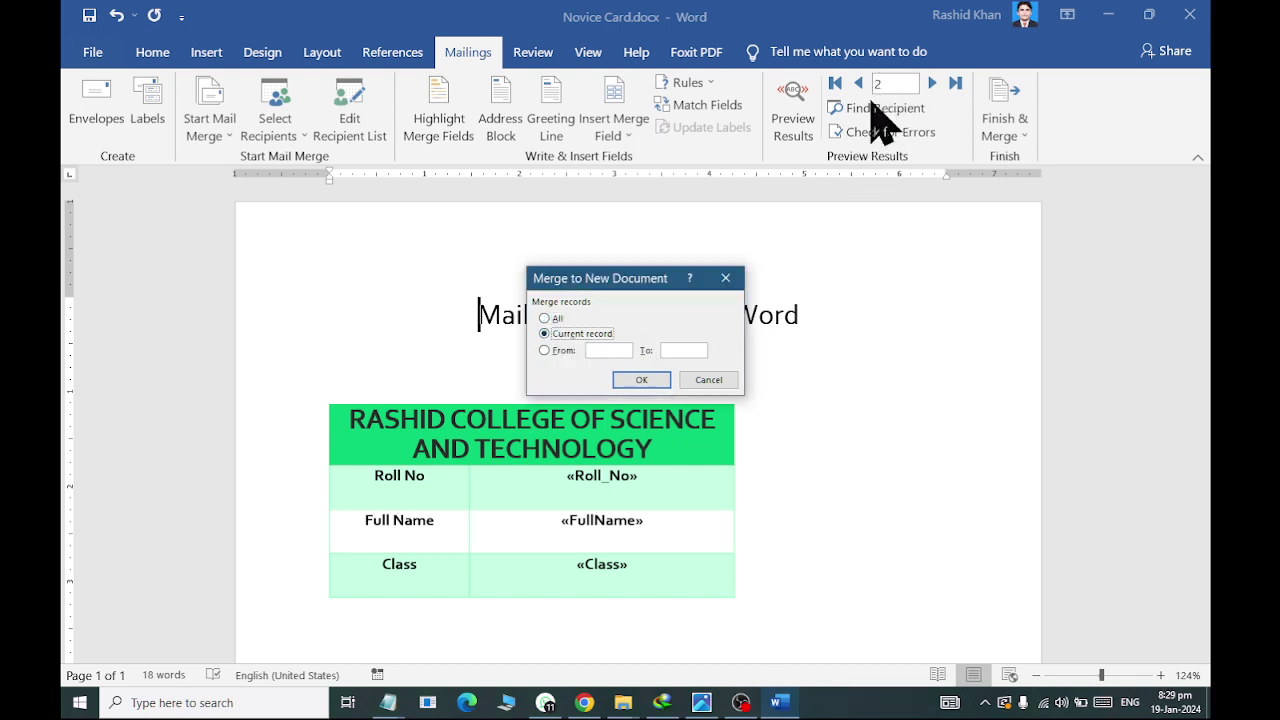
{"action": "left_click", "coordinate": [568, 351]}
{"action": "left_click", "coordinate": [545, 318]}
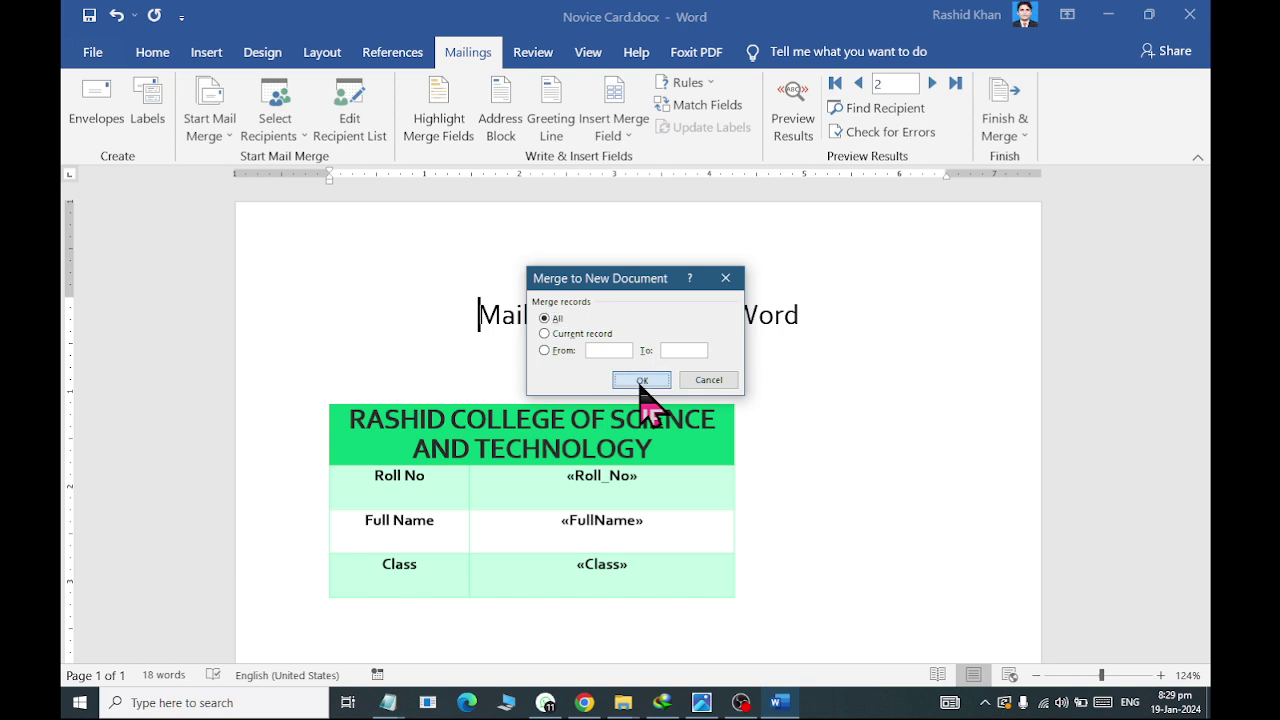
Merge all recipients into the new Letters1 document, then reposition its window to view the seven merged cards.
{"action": "left_click", "coordinate": [643, 385]}
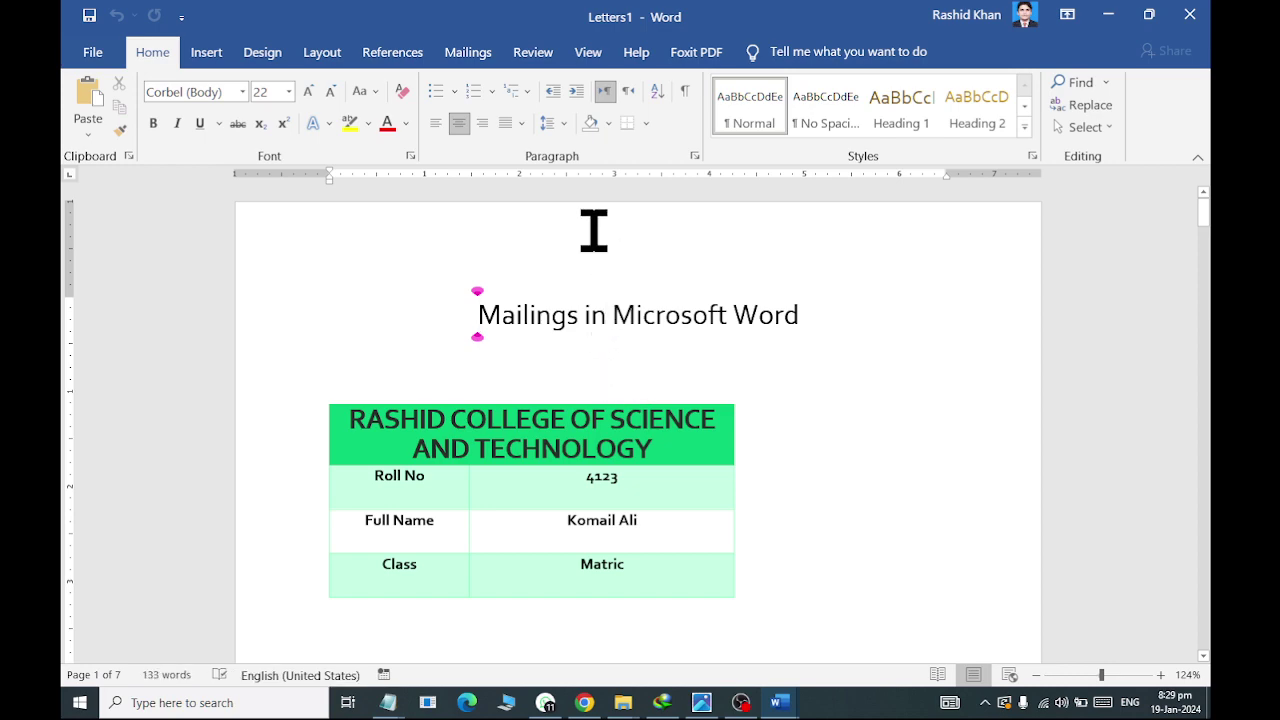
{"action": "double_click", "coordinate": [534, 14]}
{"action": "mouse_move", "coordinate": [540, 36]}
{"action": "left_mouse_down"}
{"action": "mouse_move", "coordinate": [738, 590]}
{"action": "mouse_move", "coordinate": [626, 120]}
{"action": "left_mouse_up"}
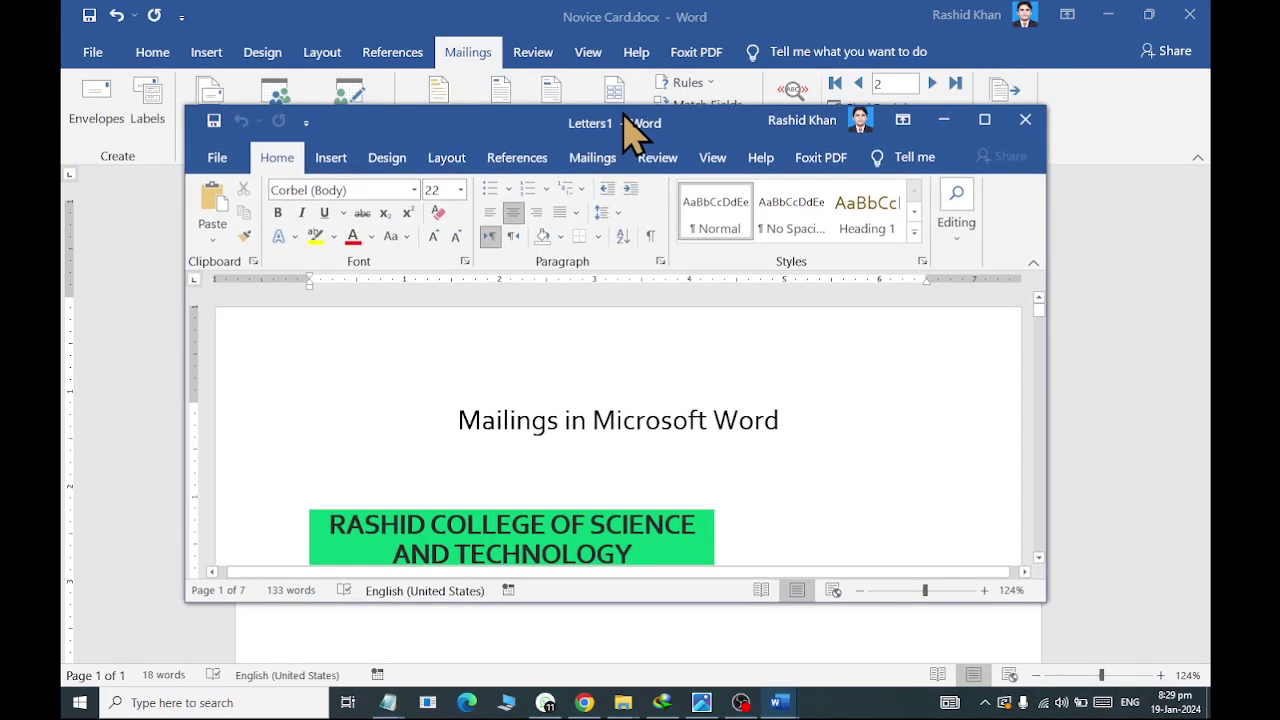
{"action": "double_click", "coordinate": [626, 120]}
{"action": "mouse_move", "coordinate": [1205, 225]}
{"action": "left_mouse_down"}
{"action": "mouse_move", "coordinate": [1204, 572]}
{"action": "mouse_move", "coordinate": [1204, 210]}
{"action": "left_mouse_up"}
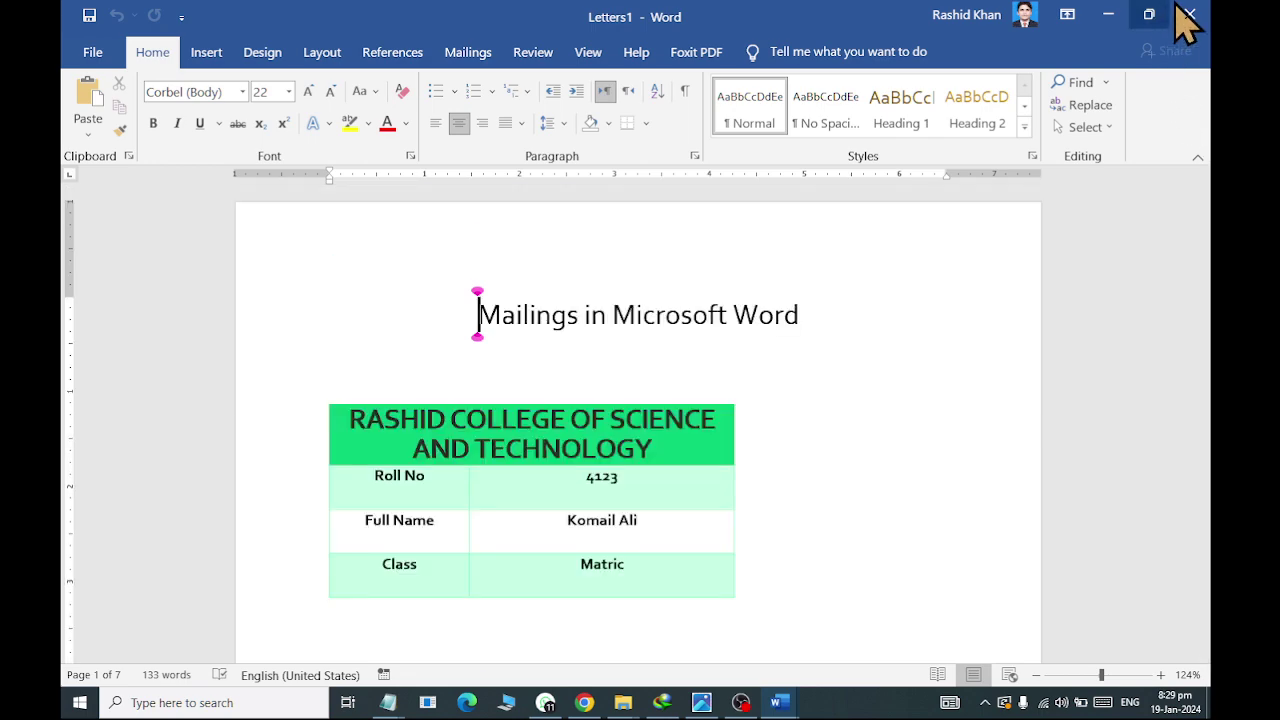
{"action": "mouse_move", "coordinate": [679, 17]}
{"action": "left_mouse_down"}
{"action": "mouse_move", "coordinate": [508, 86]}
{"action": "mouse_move", "coordinate": [629, 157]}
{"action": "mouse_move", "coordinate": [434, 277]}
{"action": "mouse_move", "coordinate": [519, 295]}
{"action": "left_mouse_up"}
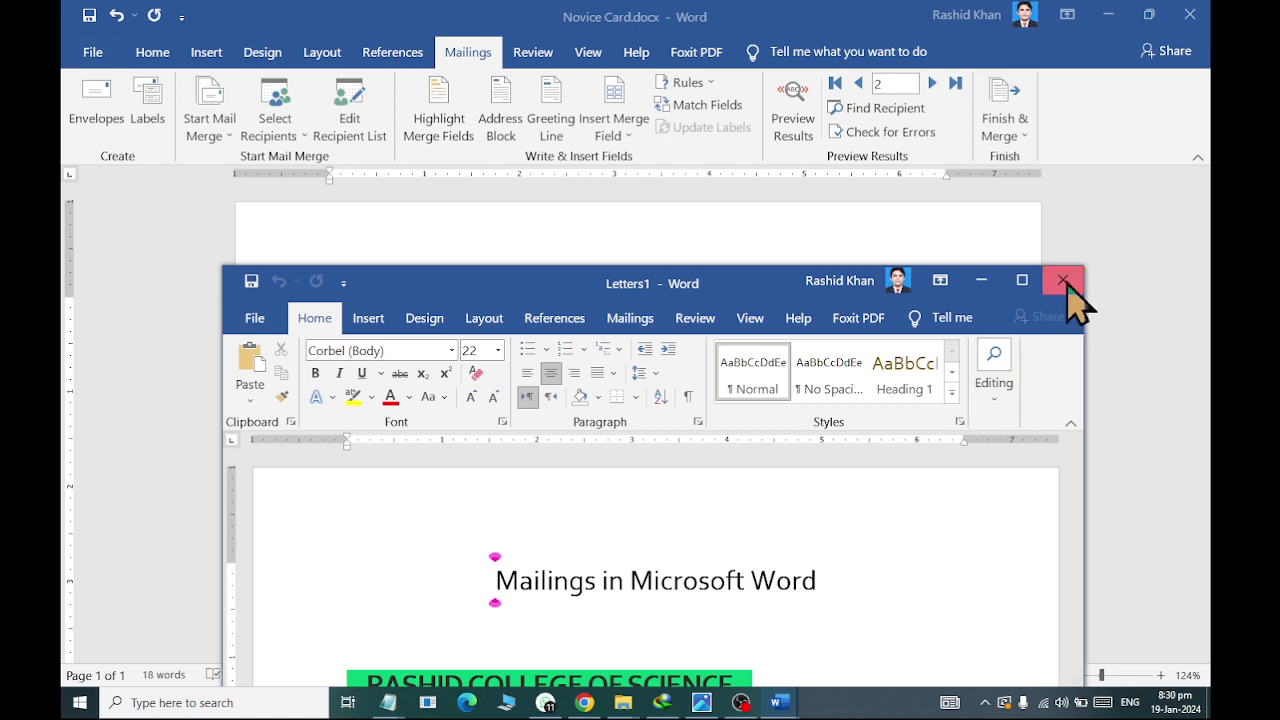
Discard Letters1, re-merge all recipients into Letters2 via Edit Individual Documents, then discard Letters2 unsaved.
{"action": "left_click", "coordinate": [1063, 281]}
{"action": "left_click", "coordinate": [752, 640]}
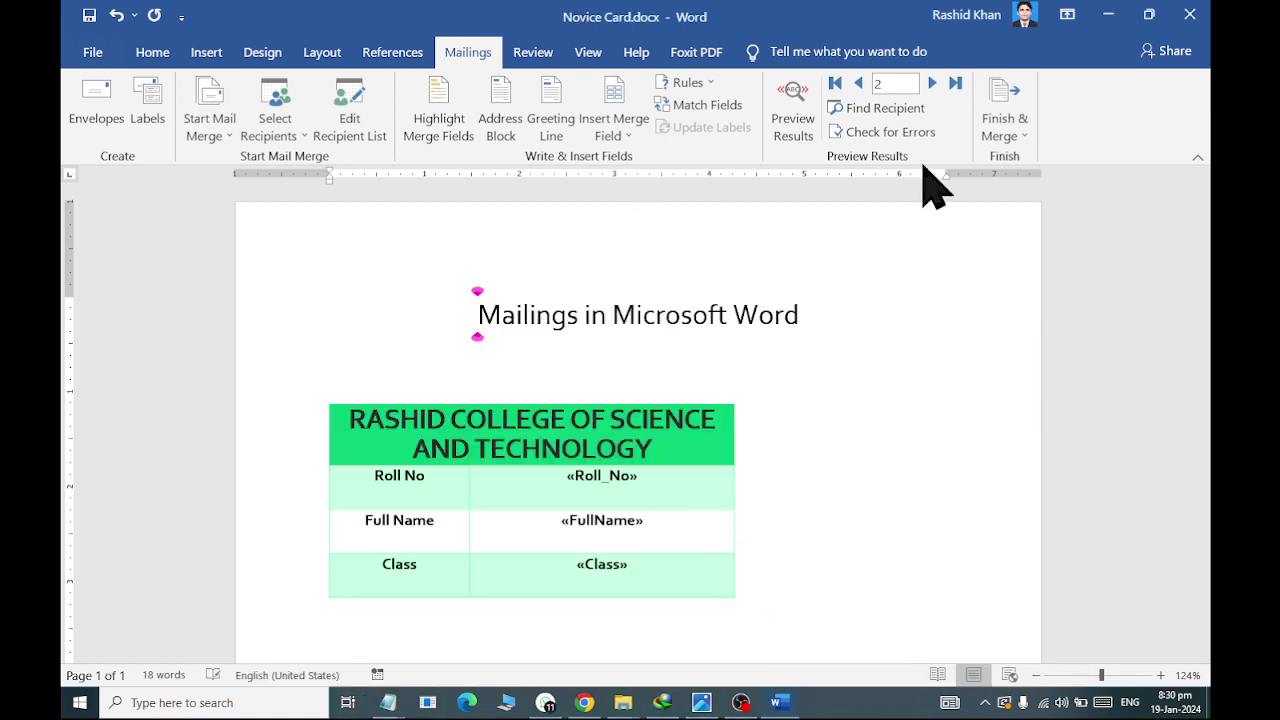
{"action": "left_click", "coordinate": [1005, 112]}
{"action": "left_click", "coordinate": [1020, 161]}
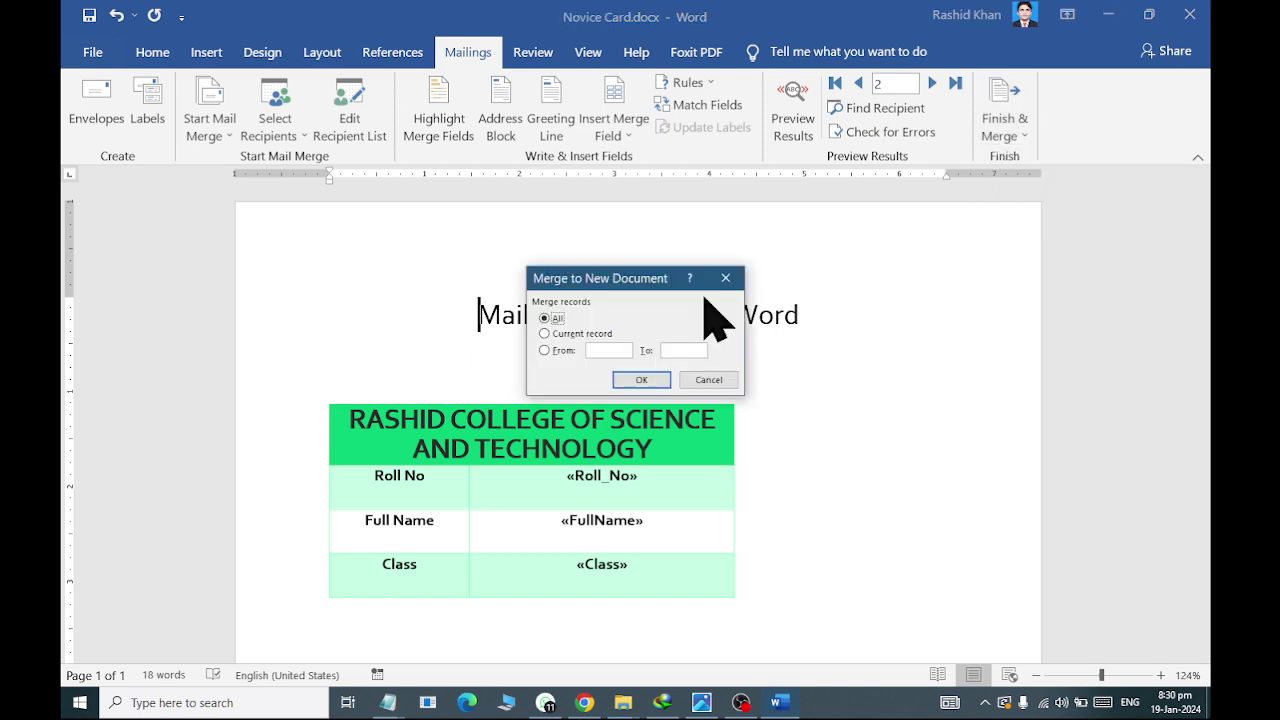
{"action": "left_click", "coordinate": [641, 380]}
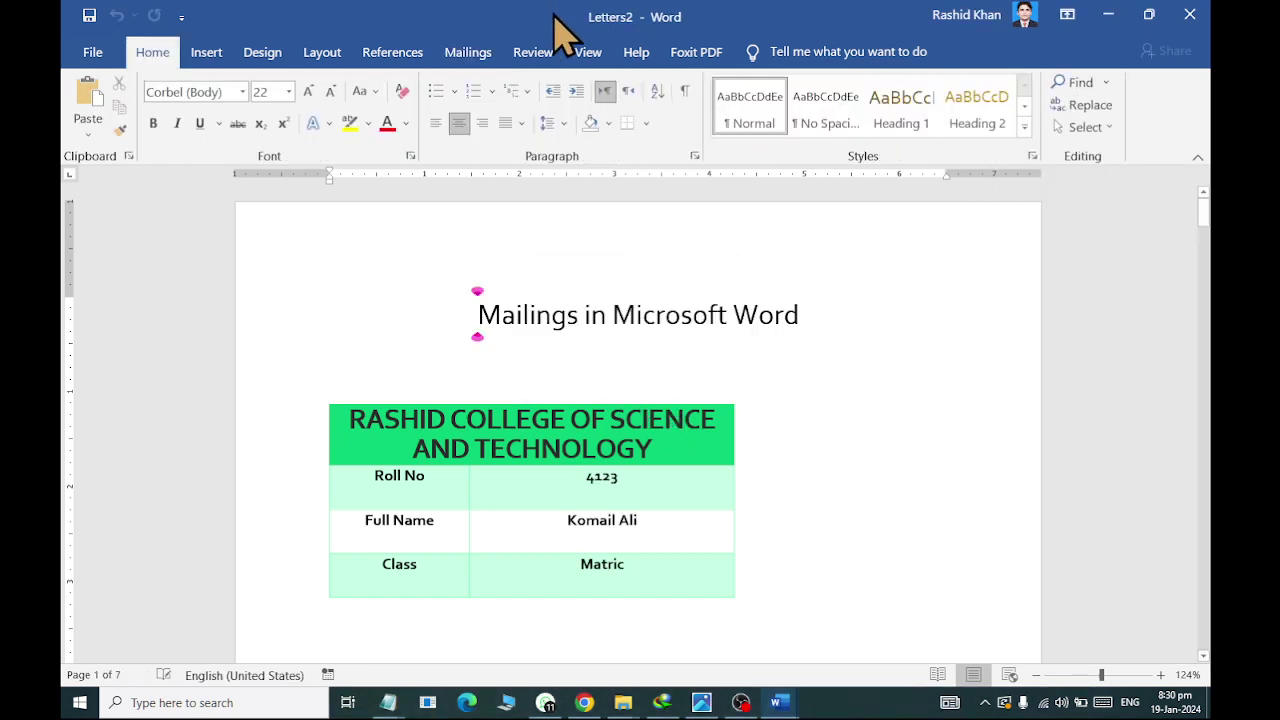
{"action": "double_click", "coordinate": [560, 23]}
{"action": "left_click_drag", "start_coordinate": [537, 37], "coordinate": [737, 155]}
{"action": "scroll", "coordinate": [780, 440], "scroll_direction": "down", "scroll_amount": 5}
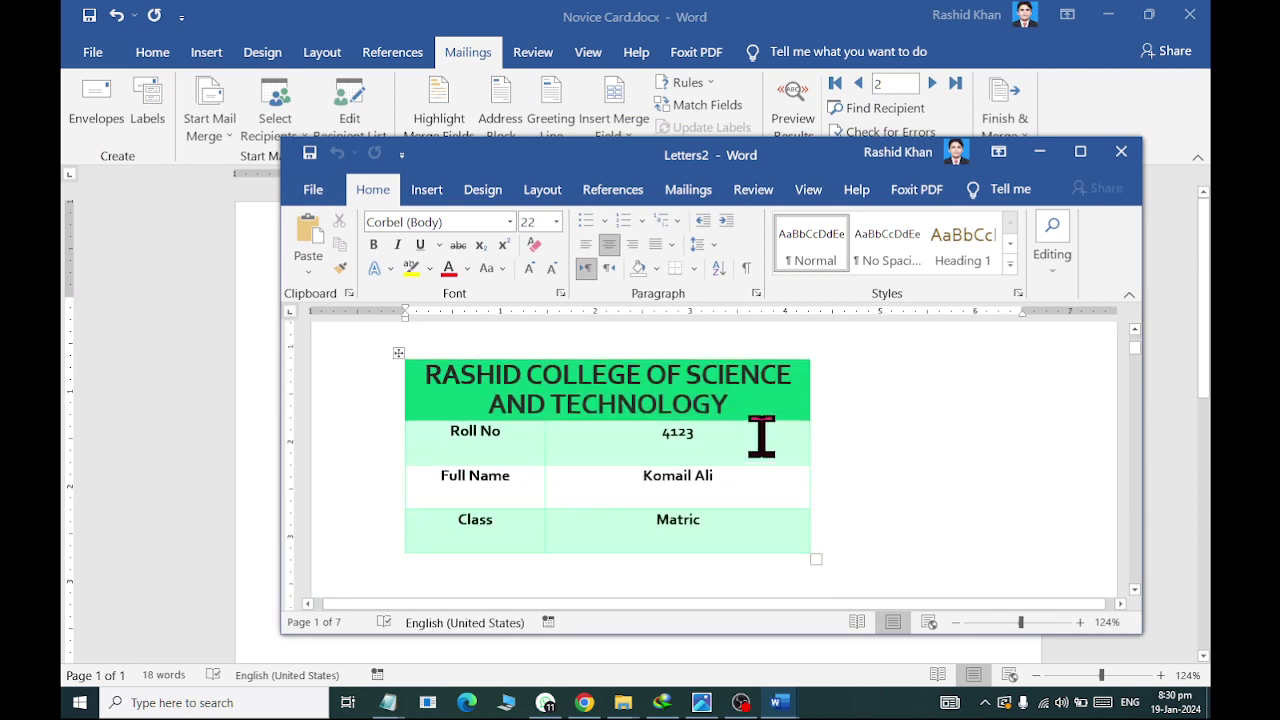
{"action": "scroll", "coordinate": [800, 400], "scroll_direction": "down", "scroll_amount": 5}
{"action": "left_click", "coordinate": [1121, 151]}
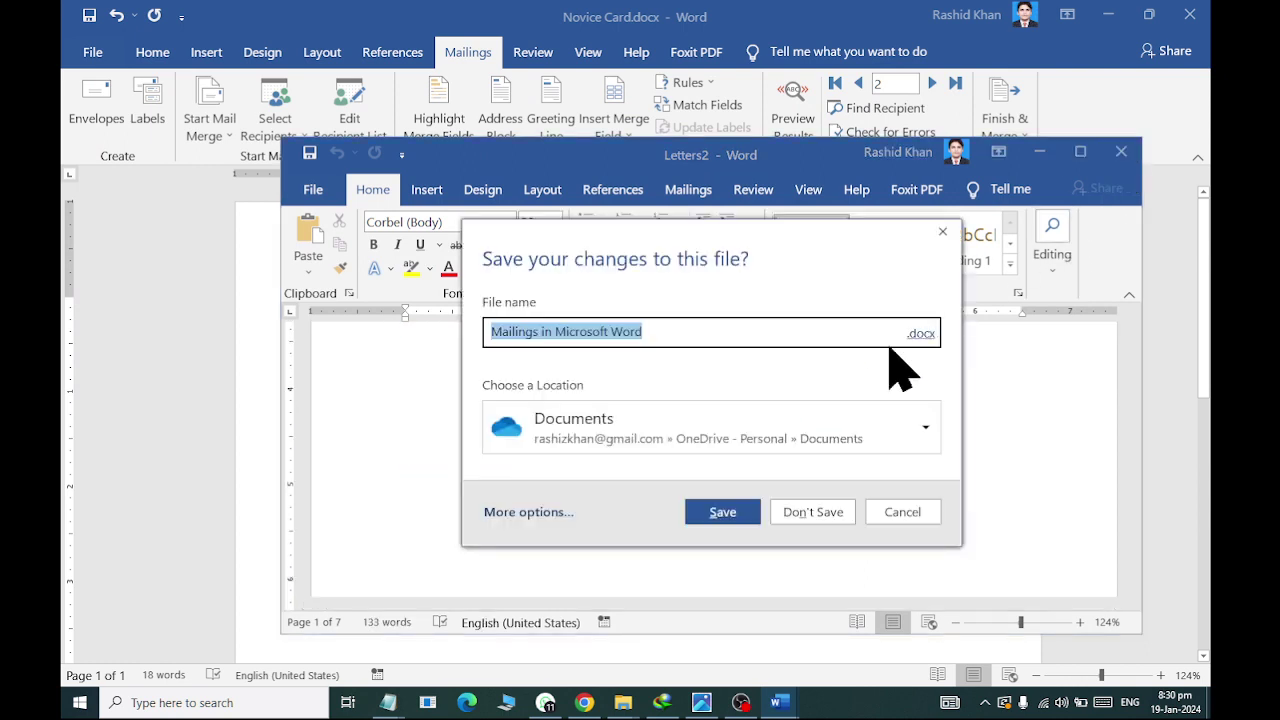
{"action": "left_click", "coordinate": [812, 512]}
Apply the orange Table Design style to the Novice Card table and return to Finish & Merge.
{"action": "left_click", "coordinate": [531, 435]}
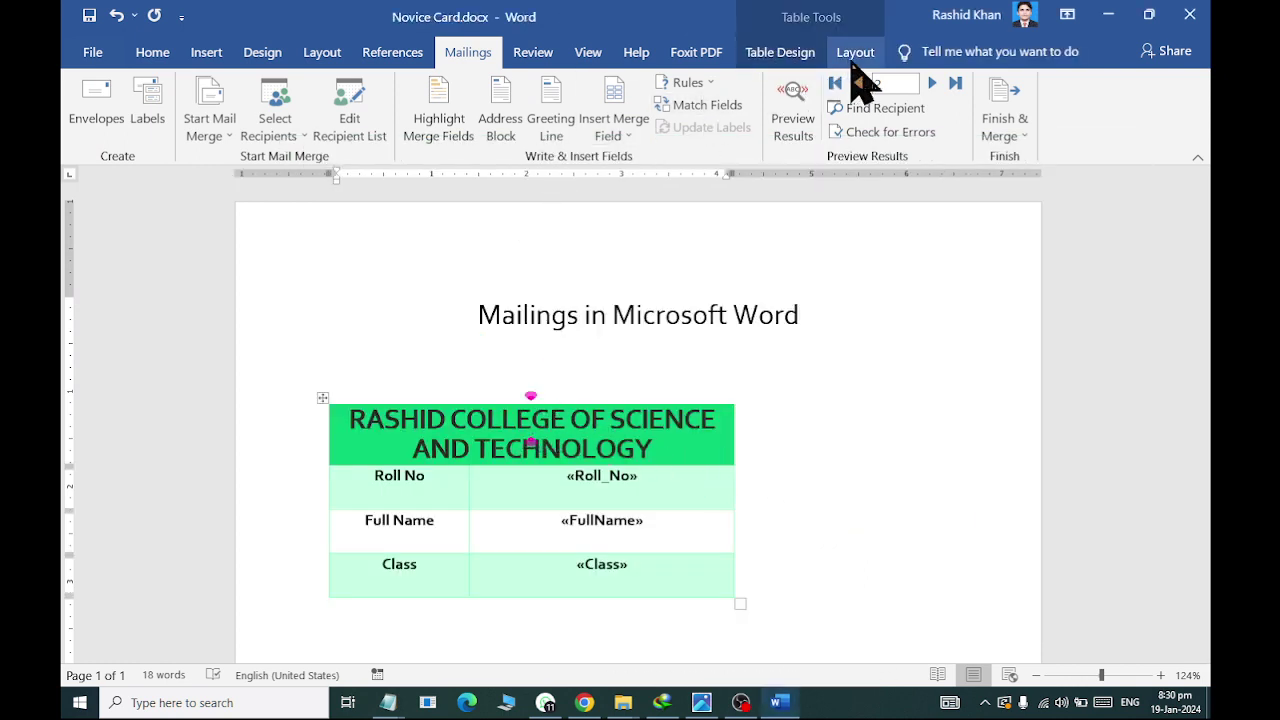
{"action": "left_click", "coordinate": [770, 52]}
{"action": "left_click", "coordinate": [793, 120]}
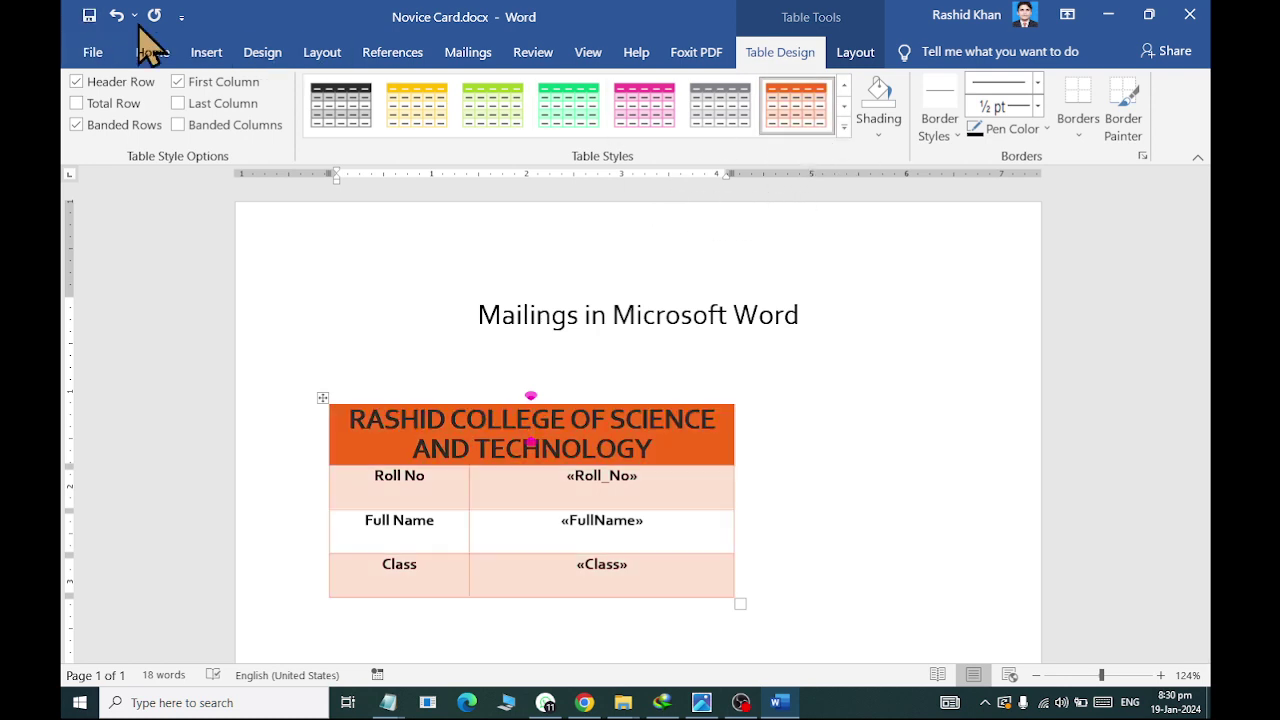
{"action": "left_click", "coordinate": [468, 55]}
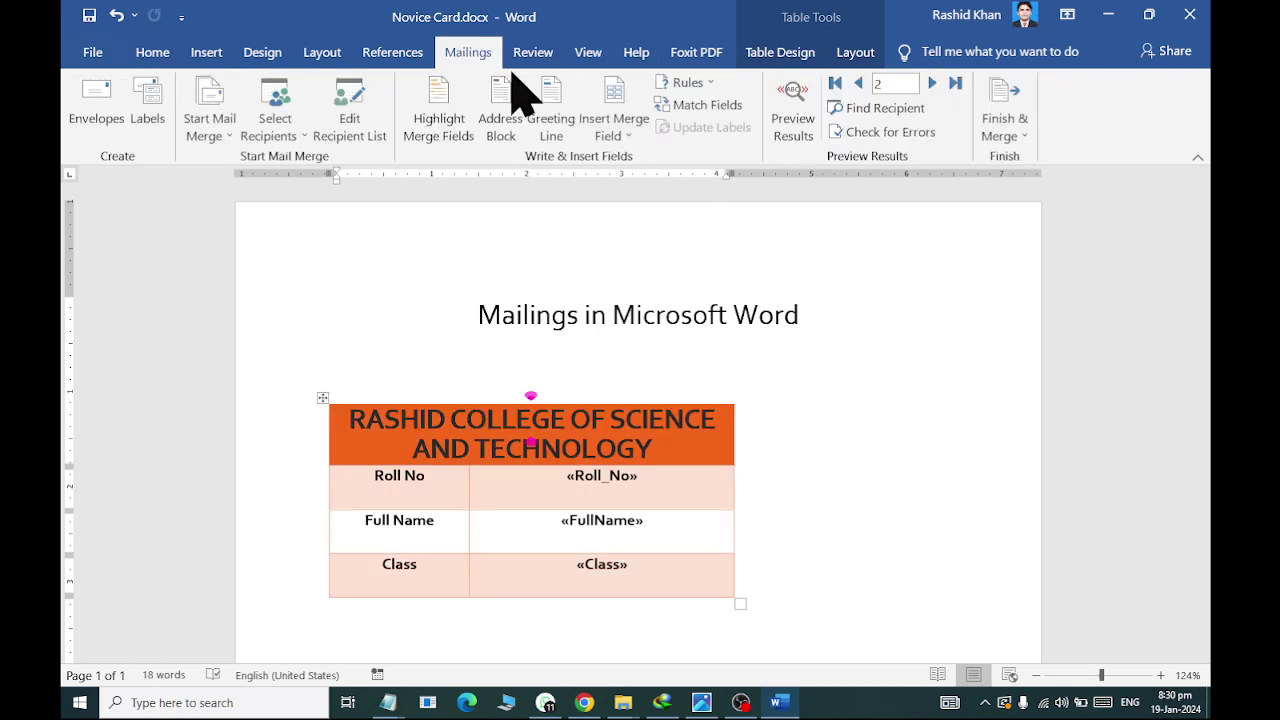
{"action": "left_click", "coordinate": [1000, 145]}
Merge all recipients into Letters3 and scroll through the orange cards.
{"action": "left_click", "coordinate": [1020, 160]}
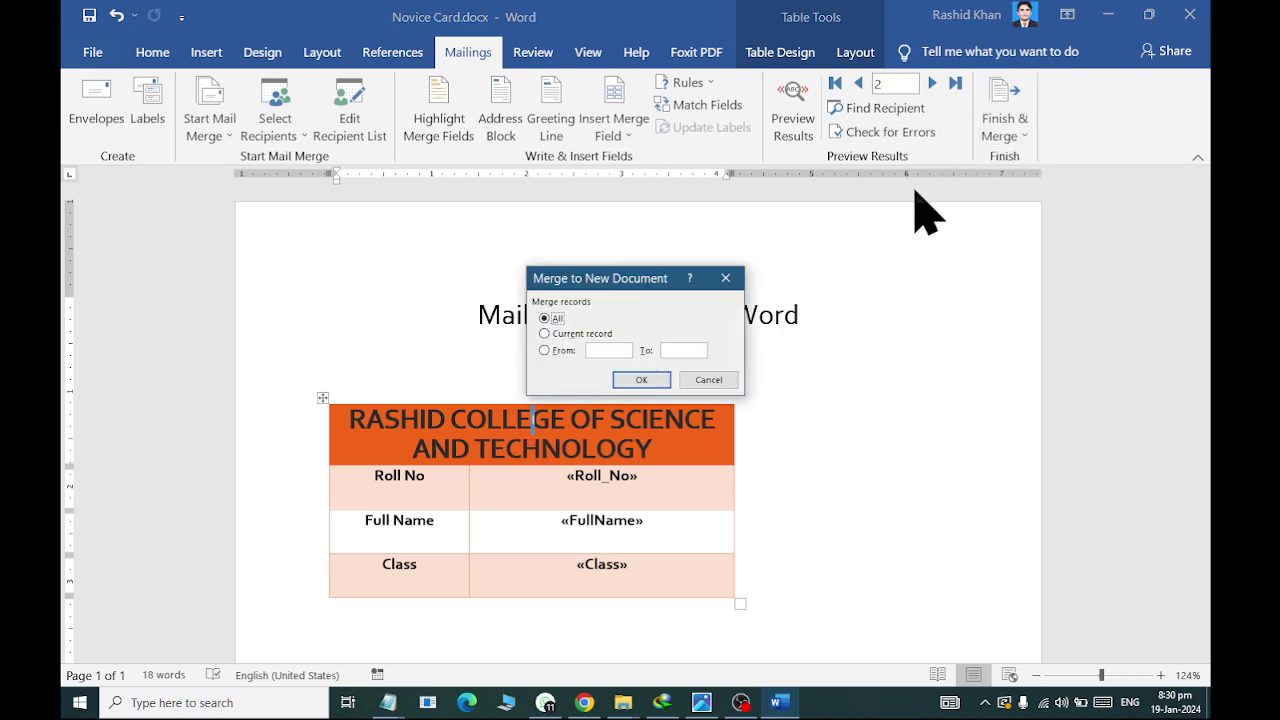
{"action": "left_click", "coordinate": [631, 377]}
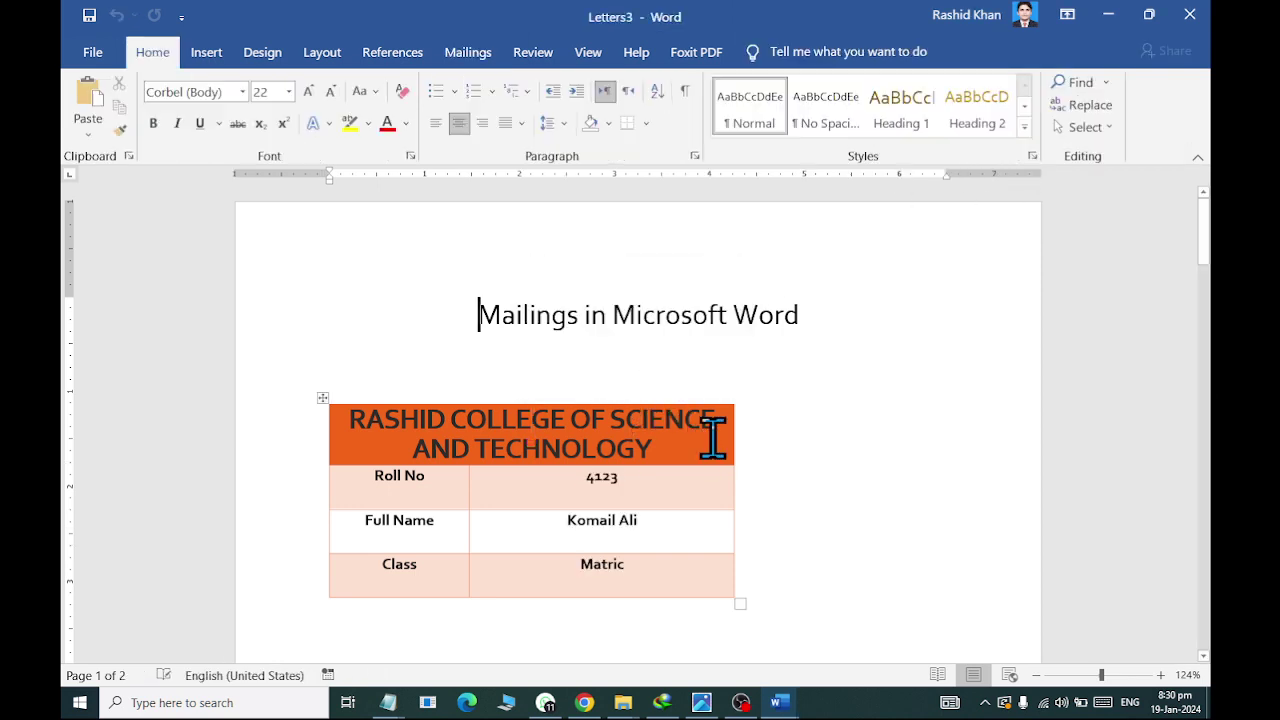
{"action": "left_click_drag", "start_coordinate": [1205, 232], "coordinate": [1201, 485]}
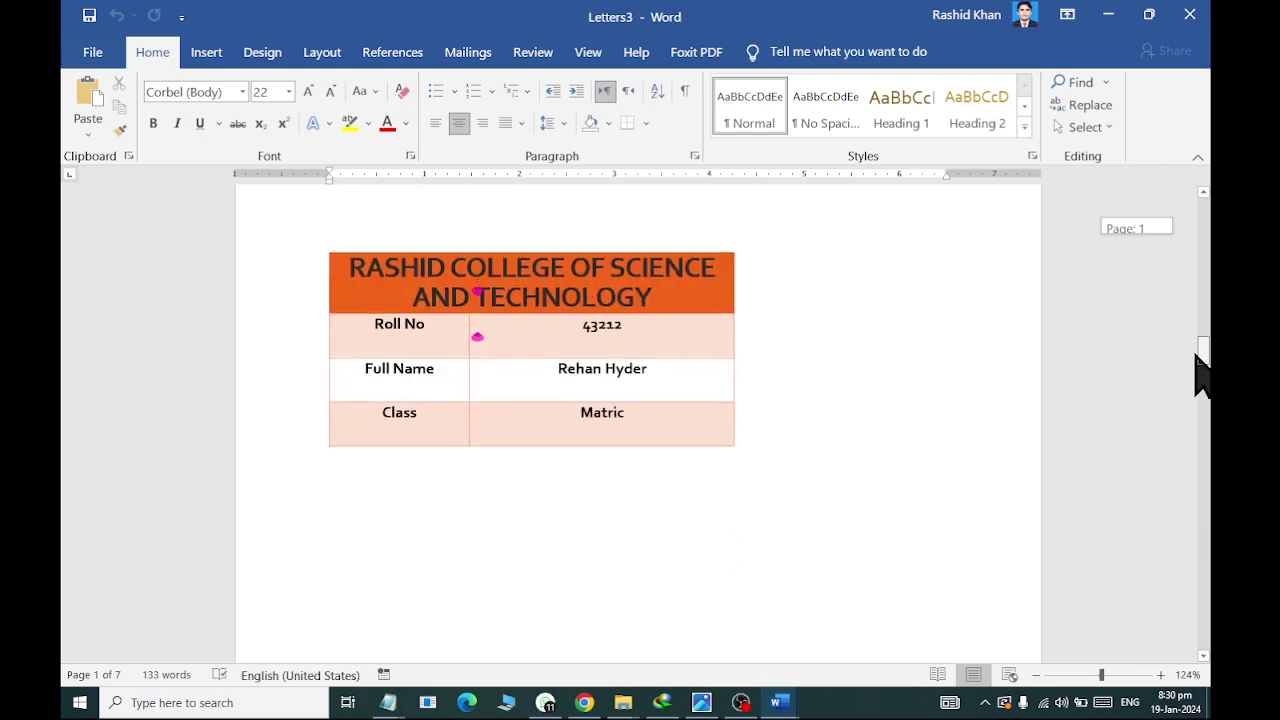
Discard Letters3 without saving, then close Word, saving Novice Card.docx.
{"action": "left_click", "coordinate": [1189, 14]}
{"action": "left_click", "coordinate": [757, 470]}
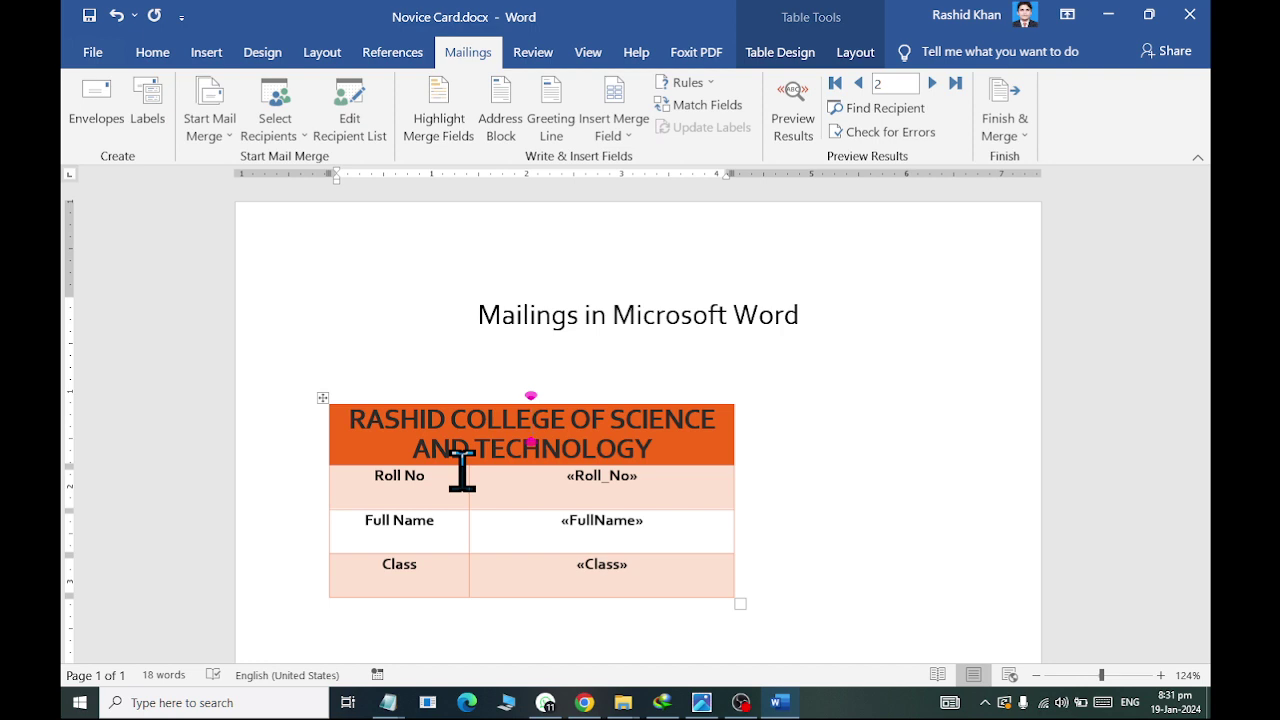
{"action": "left_click", "coordinate": [1186, 18]}
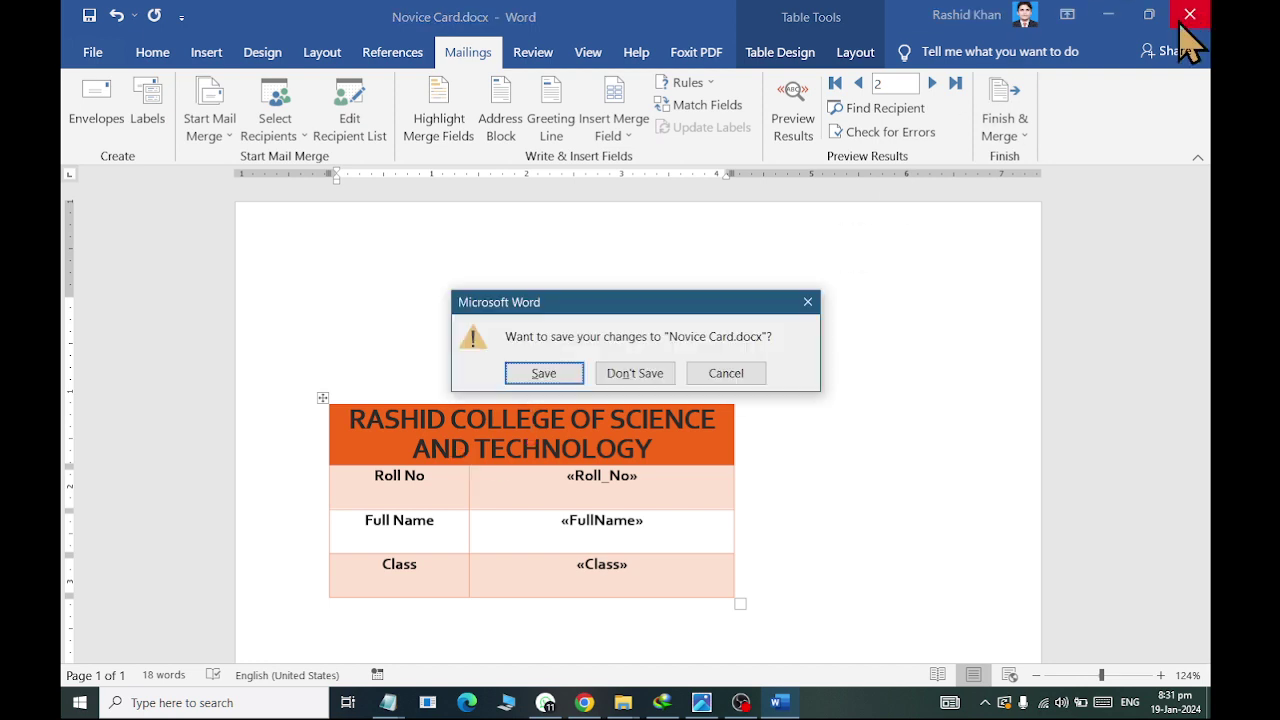
{"action": "left_click", "coordinate": [540, 376]}
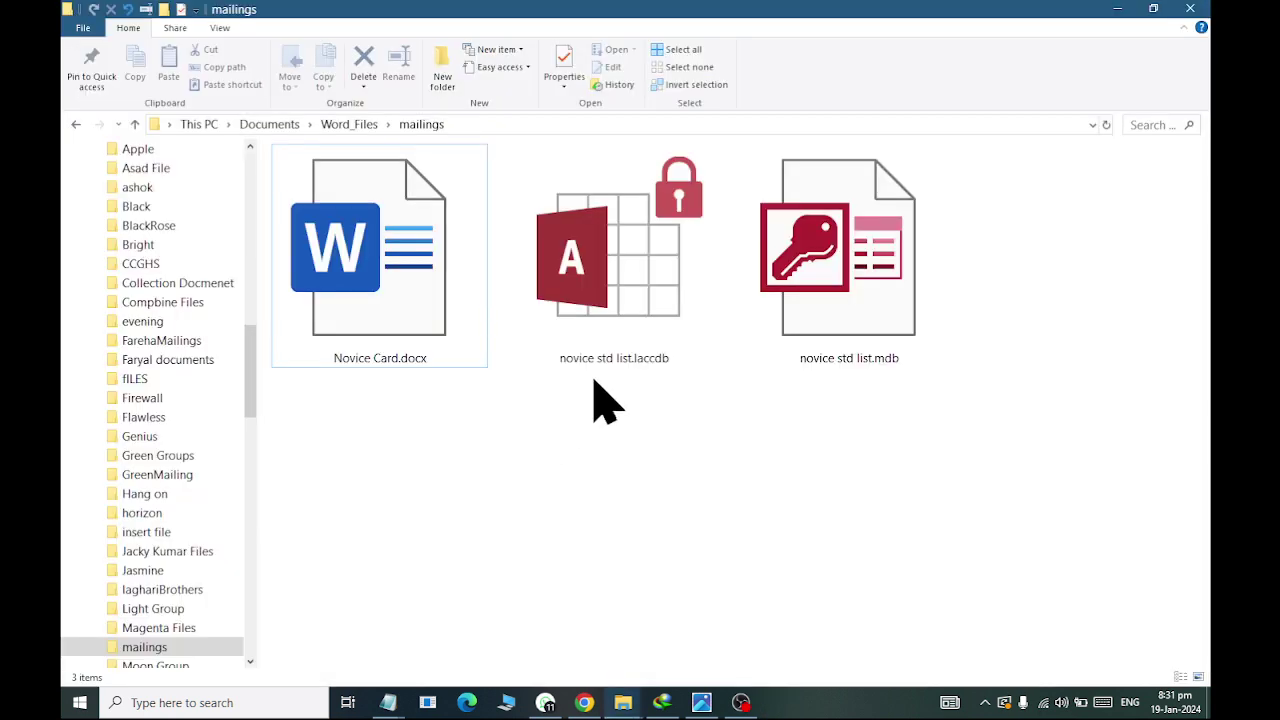